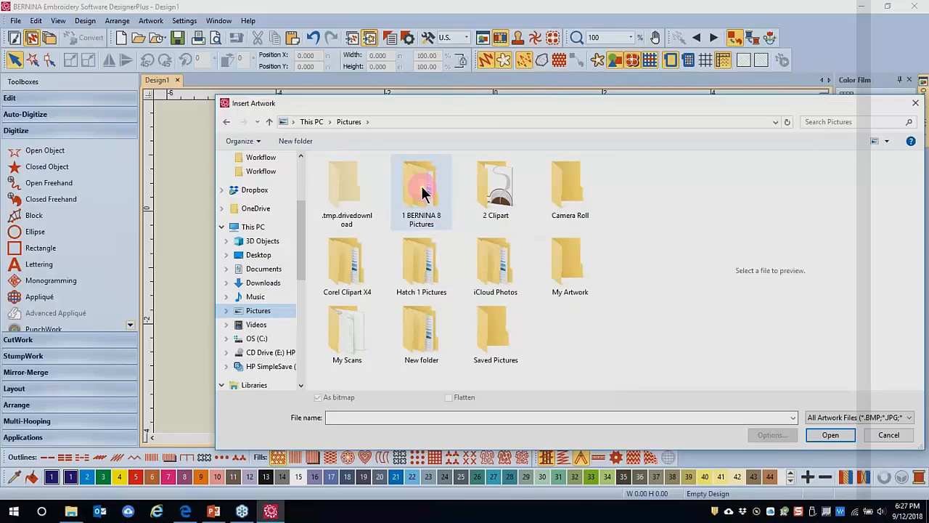
# Step: Insert the artwork Flower.wmf from the Artwork folder within the 1 BERNINA 8 Pictures folder into the design
pyautogui.doubleClick(424, 190)
pyautogui.doubleClick(422, 194)
pyautogui.click(337, 420)
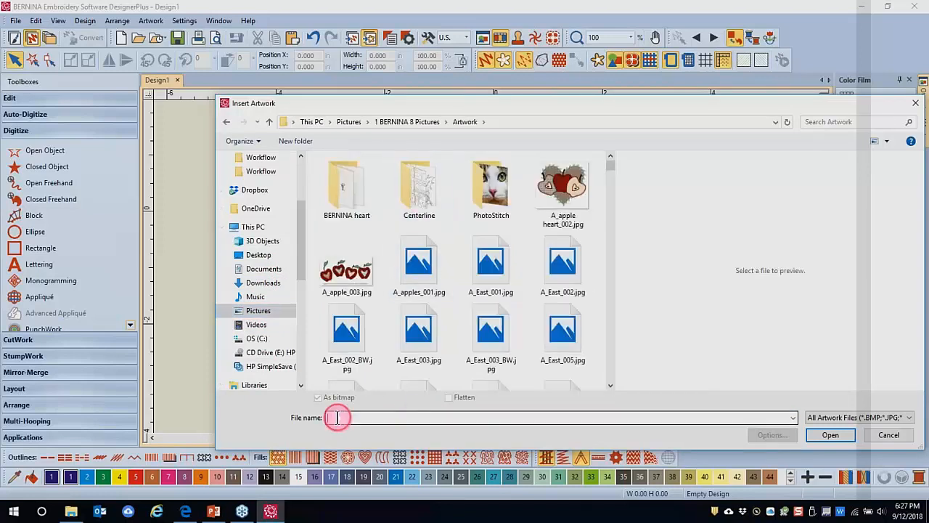
pyautogui.write('flower')
pyautogui.click(363, 387)
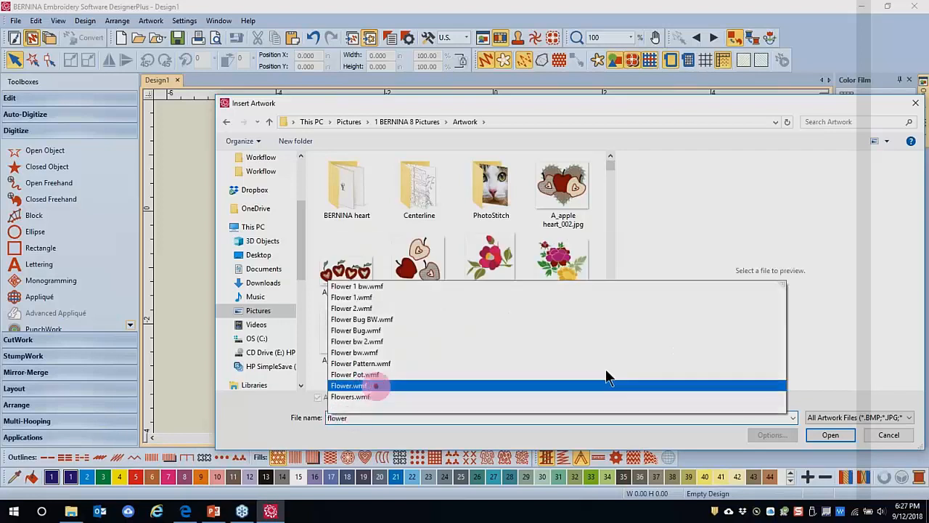
pyautogui.click(830, 435)
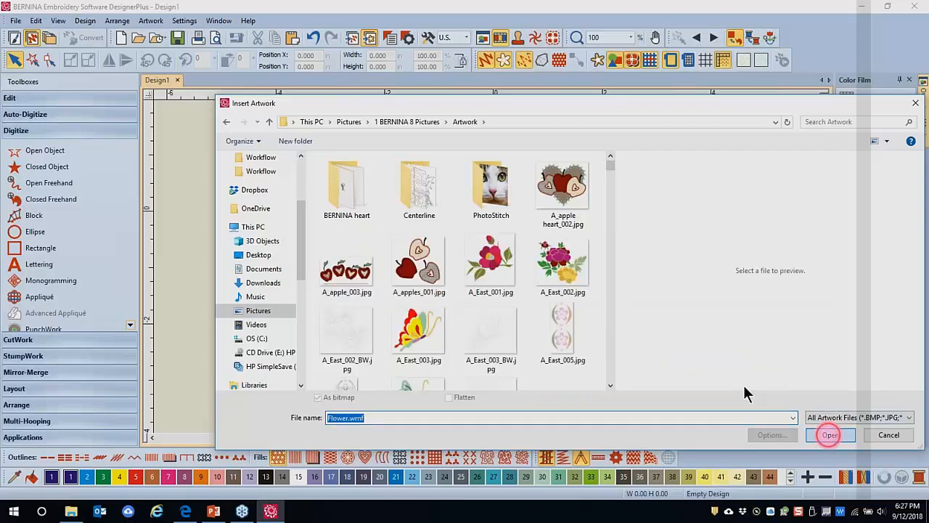
pyautogui.click(830, 435)
pyautogui.scroll(3, 487, 266)
pyautogui.moveTo(825, 257); pyautogui.dragTo(828, 267)
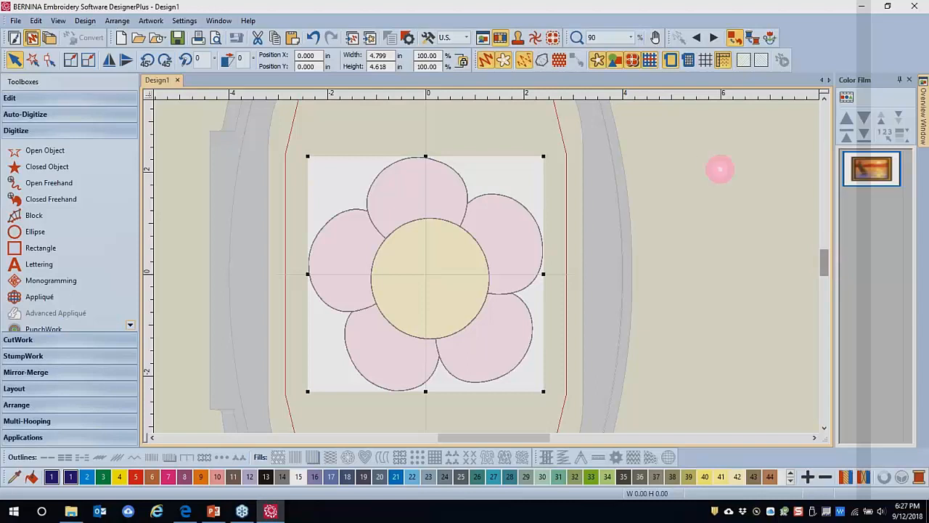
pyautogui.click(93, 283)
pyautogui.click(72, 298)
pyautogui.click(443, 188)
pyautogui.click(467, 204)
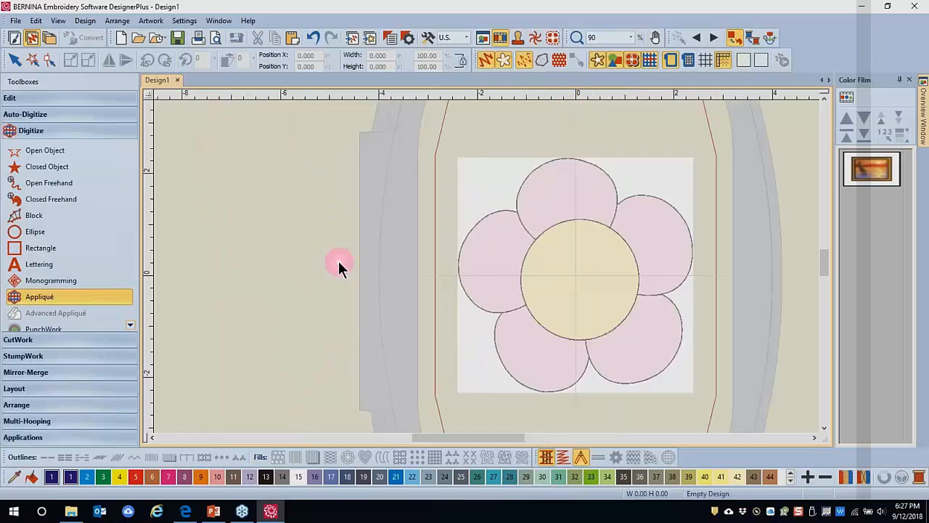
# Step: Digitize a closed Appliqué around the five petals' outer outline, with corner points at the petal junctions and curve points along the petals
pyautogui.click(90, 298)
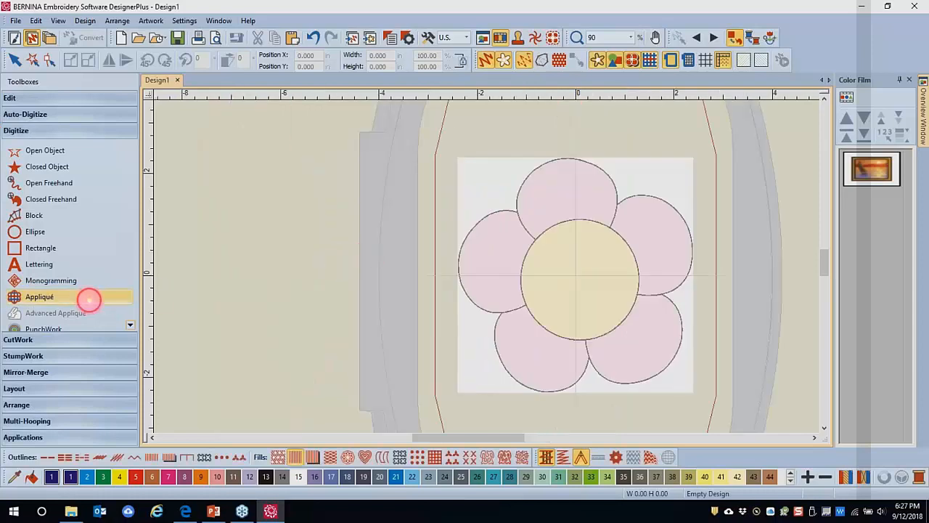
pyautogui.click(616, 204)
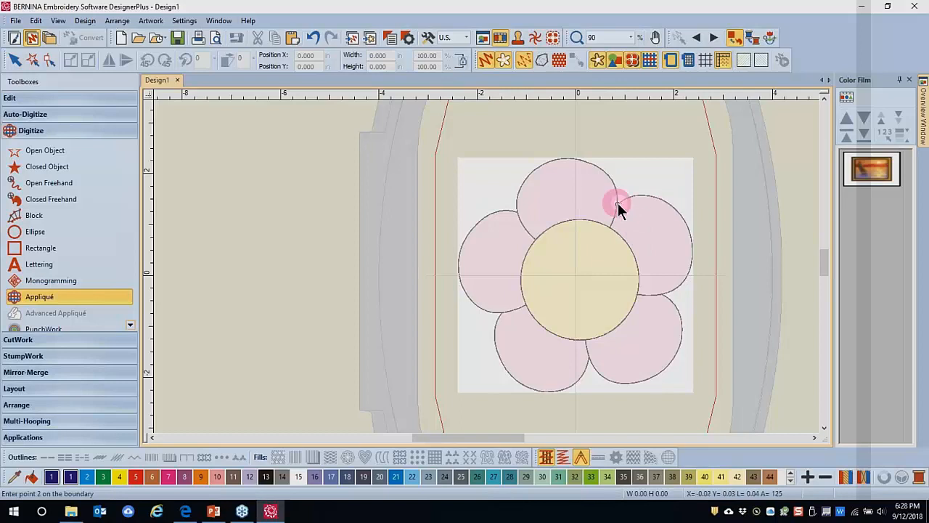
pyautogui.click(688, 226)
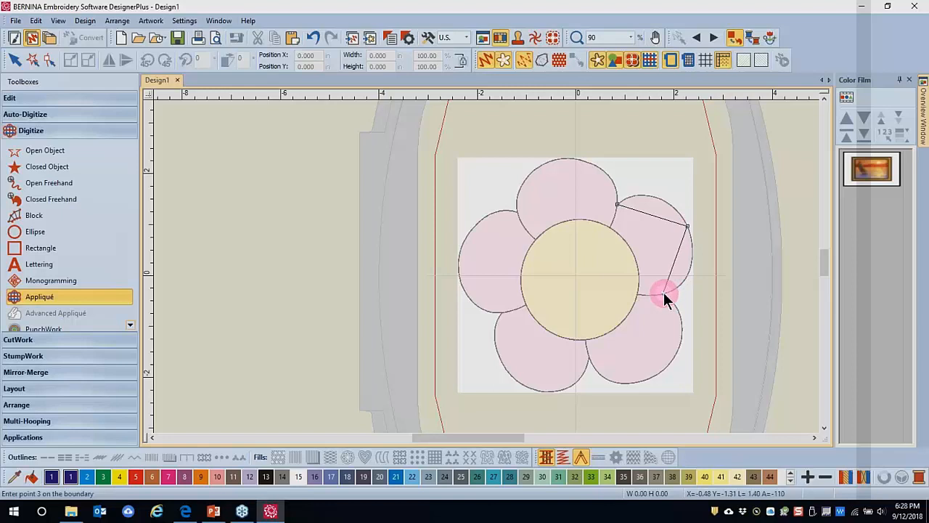
pyautogui.click(664, 292)
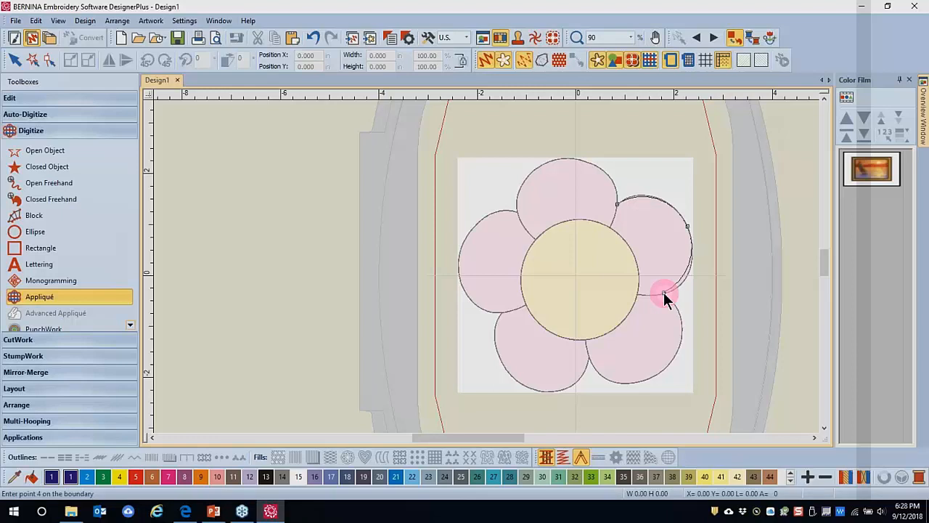
pyautogui.click(667, 367)
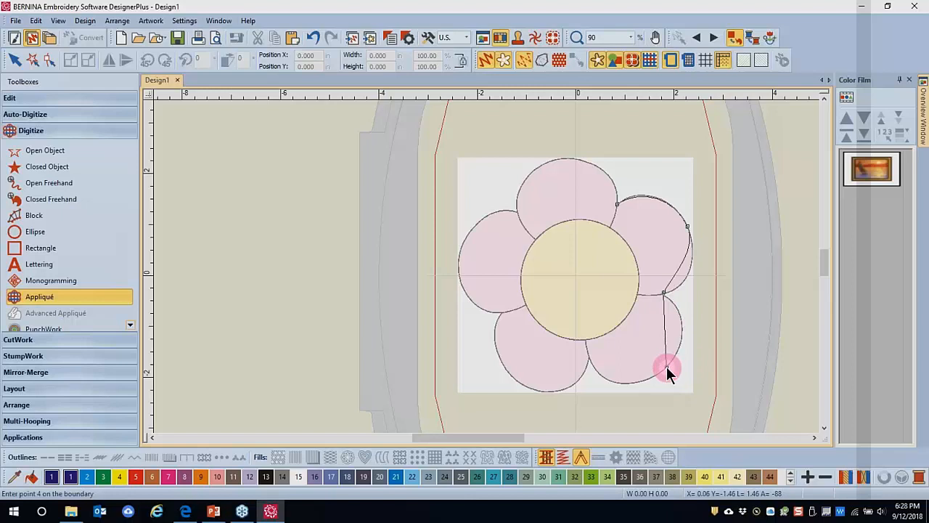
pyautogui.click(590, 358)
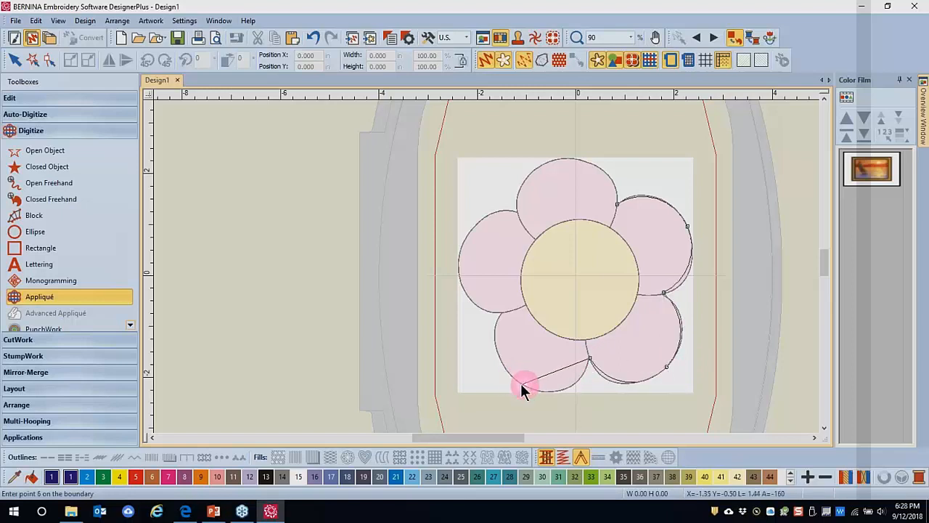
pyautogui.click(513, 377)
pyautogui.click(501, 314)
pyautogui.click(461, 250)
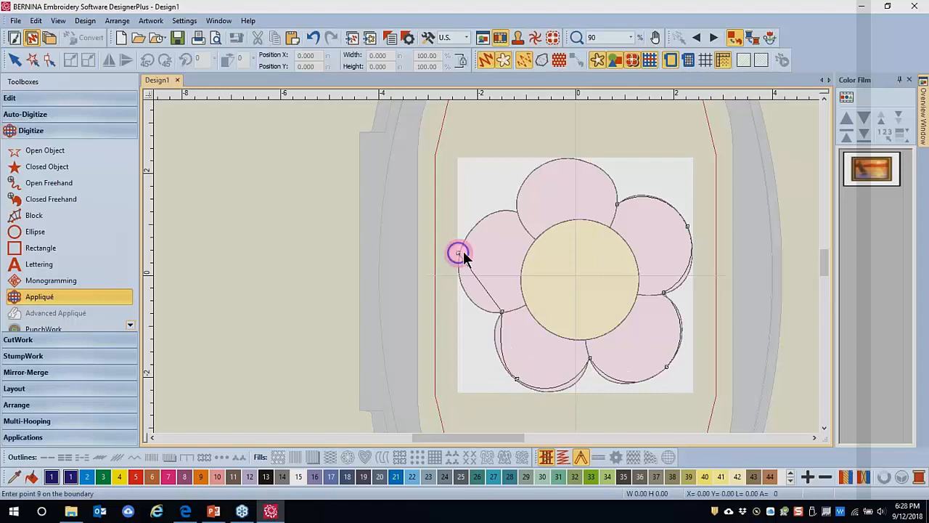
pyautogui.click(518, 212)
pyautogui.click(567, 158)
pyautogui.press('Return')
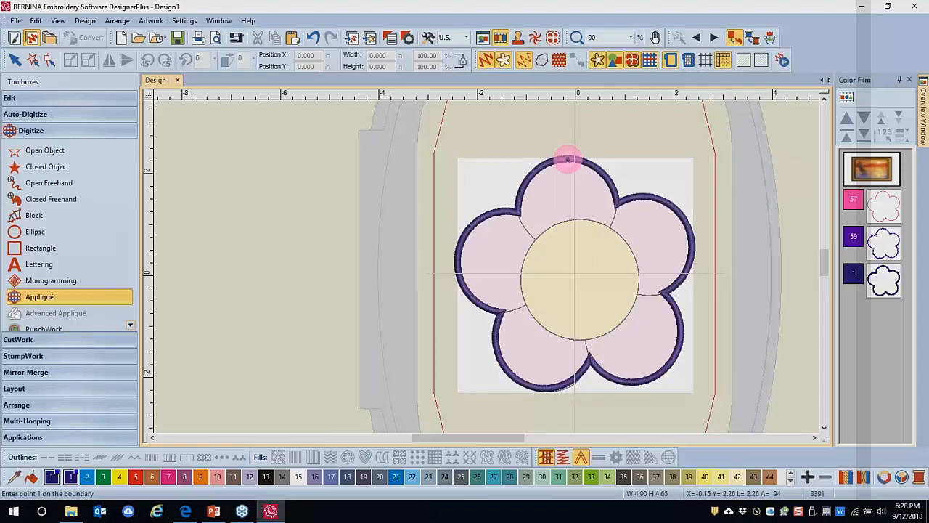
pyautogui.press('Escape')
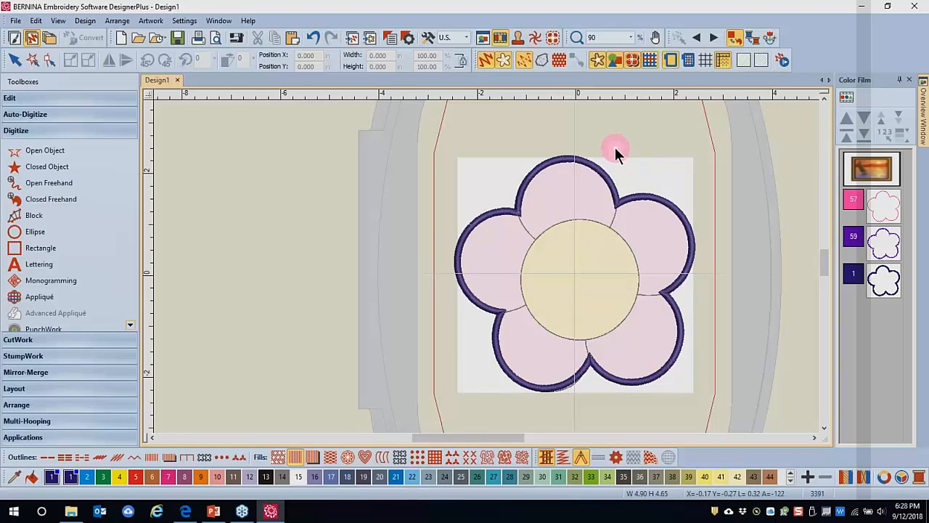
# Step: Open the flower appliqué for reshaping and move its circular marker from the top petal's edge to just above the flower
pyautogui.click(573, 158)
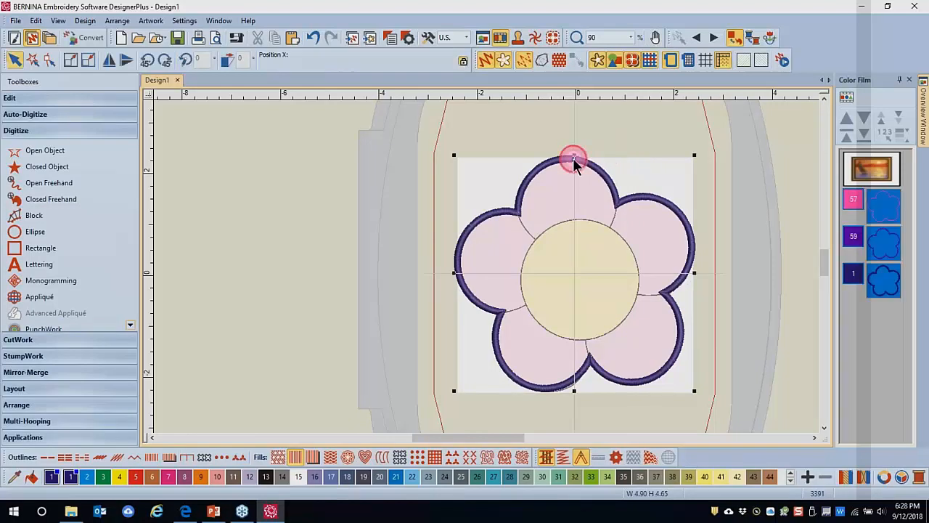
pyautogui.click(46, 59)
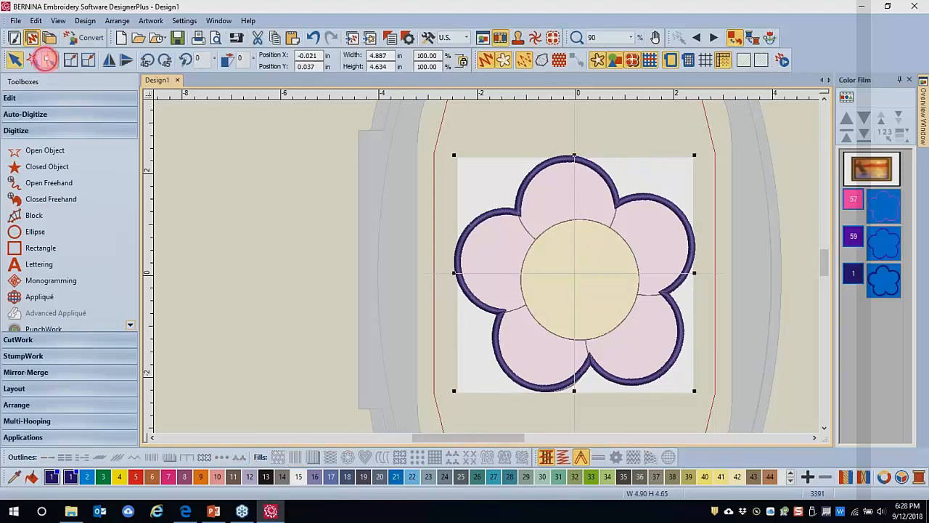
pyautogui.click(579, 154)
pyautogui.moveTo(579, 154); pyautogui.dragTo(578, 128)
pyautogui.click(614, 132)
pyautogui.click(529, 227)
pyautogui.click(509, 314)
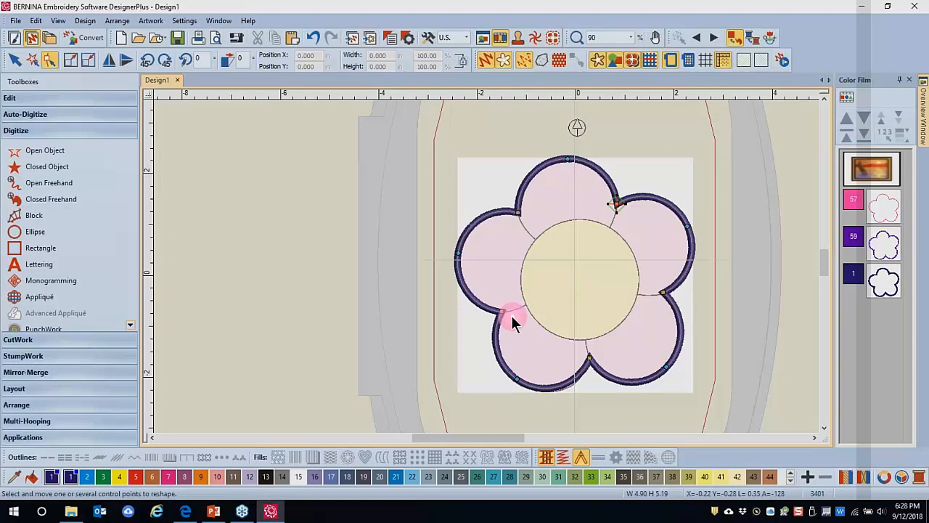
pyautogui.click(594, 364)
pyautogui.click(656, 313)
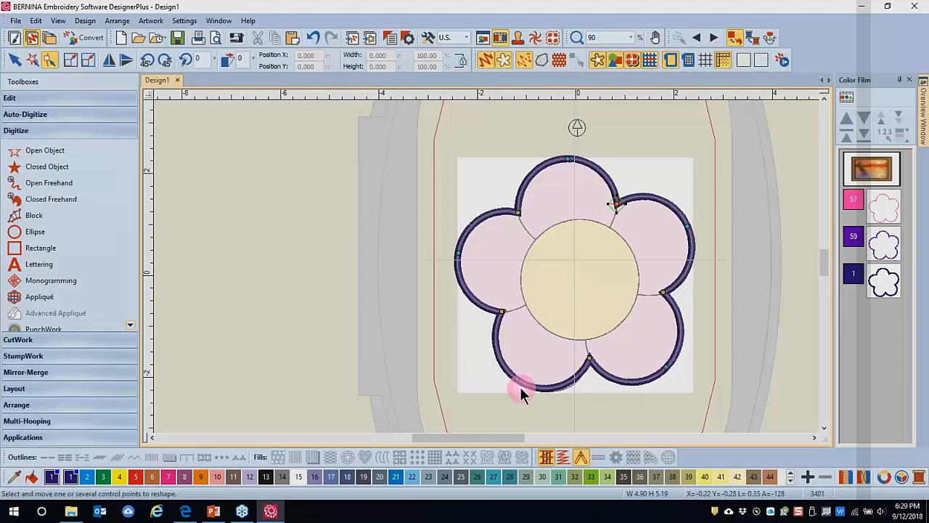
# Step: Try moving the corner point between the top and left petals outward and deleting the left petal's curve point, undoing both changes
pyautogui.moveTo(511, 210); pyautogui.dragTo(487, 190)
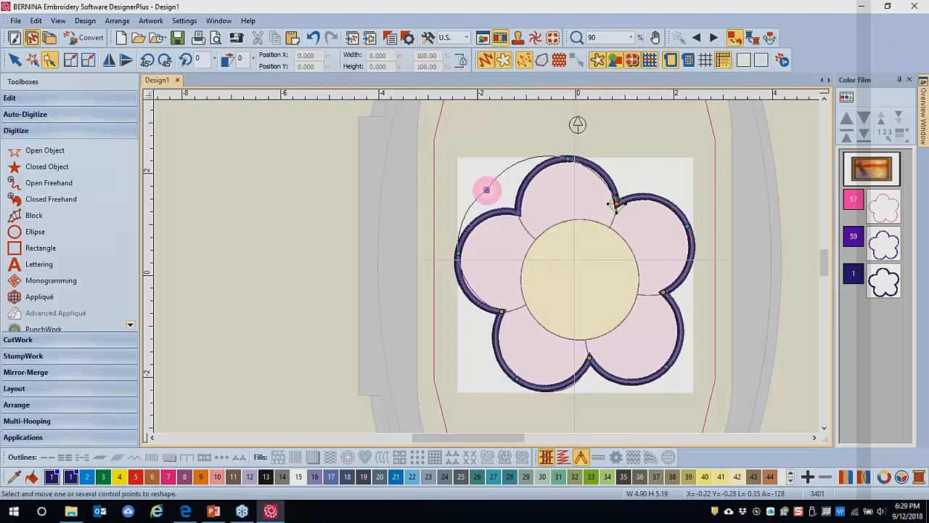
pyautogui.click(313, 35)
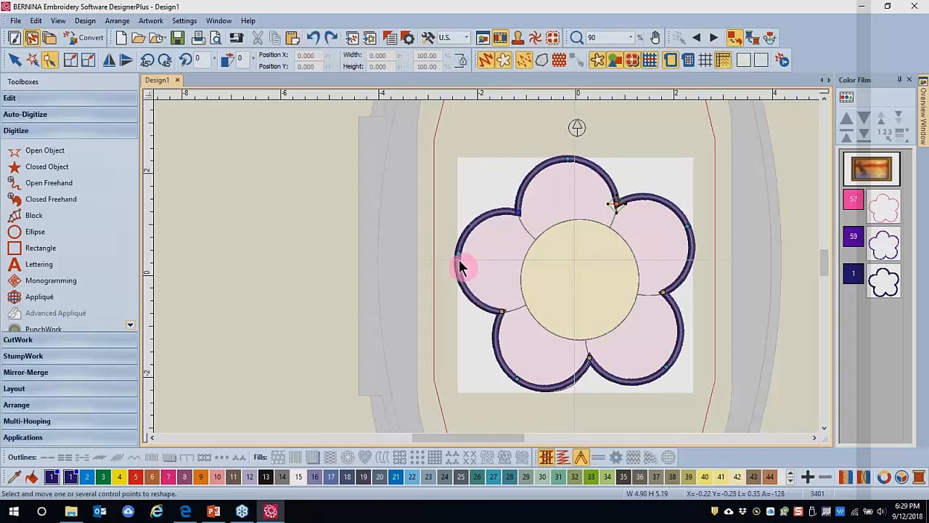
pyautogui.click(433, 326)
pyautogui.hotkey('ctrl', 'y')
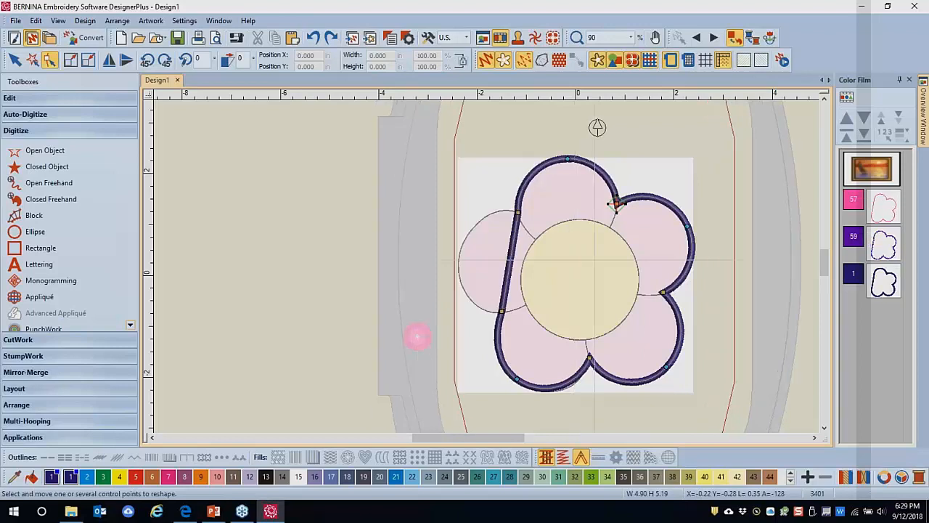
pyautogui.click(310, 34)
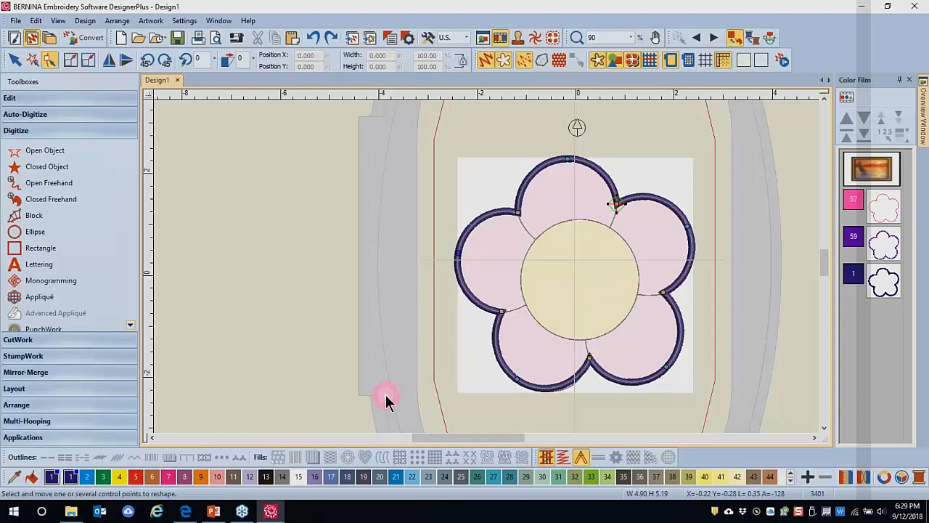
# Step: Try converting the left petal's curve point to a corner point, undo the conversion and leave reshaping
pyautogui.press('space')
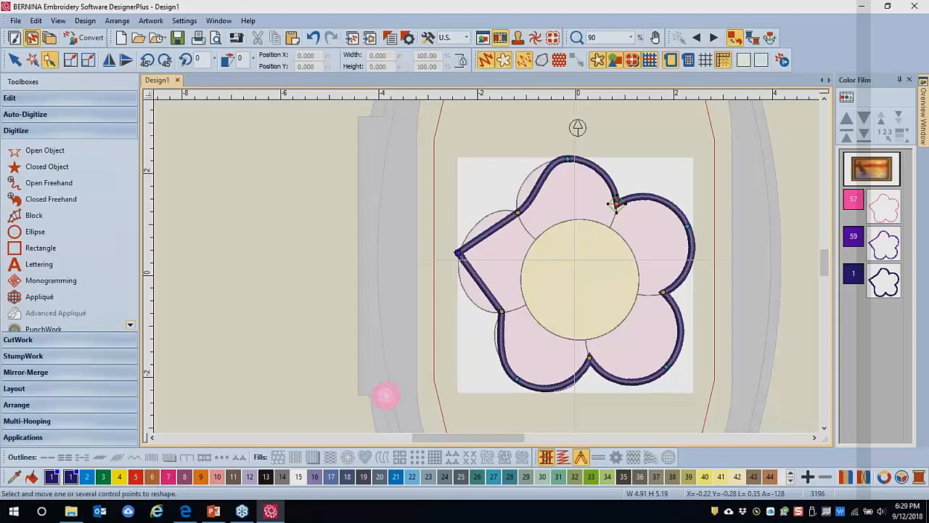
pyautogui.click(311, 35)
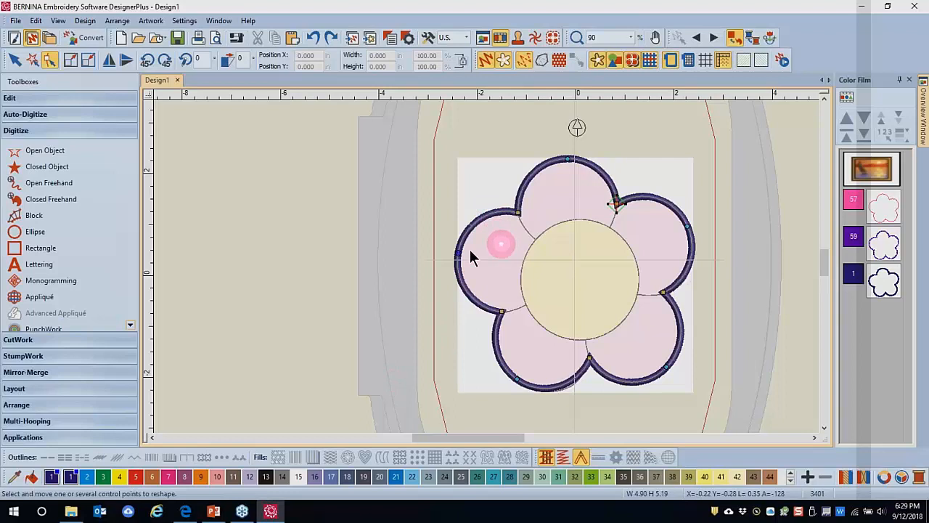
pyautogui.click(299, 266)
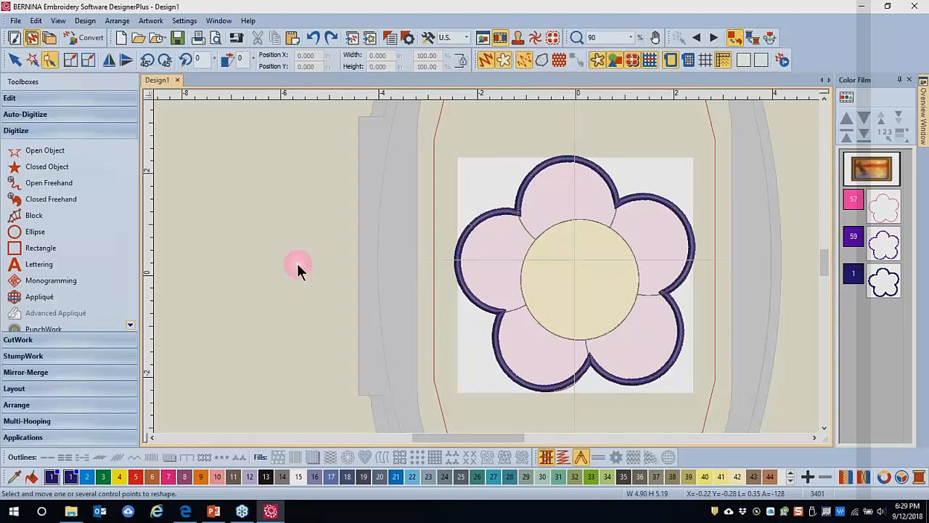
# Step: Recolor the flower appliqué's border stitching with color 10 and display its appliqué object properties
pyautogui.click(598, 173)
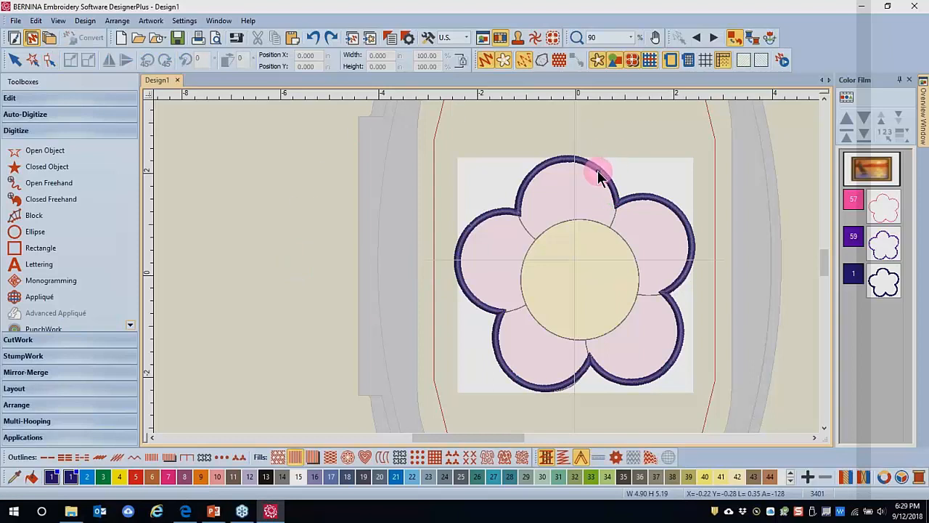
pyautogui.click(219, 479)
pyautogui.click(391, 38)
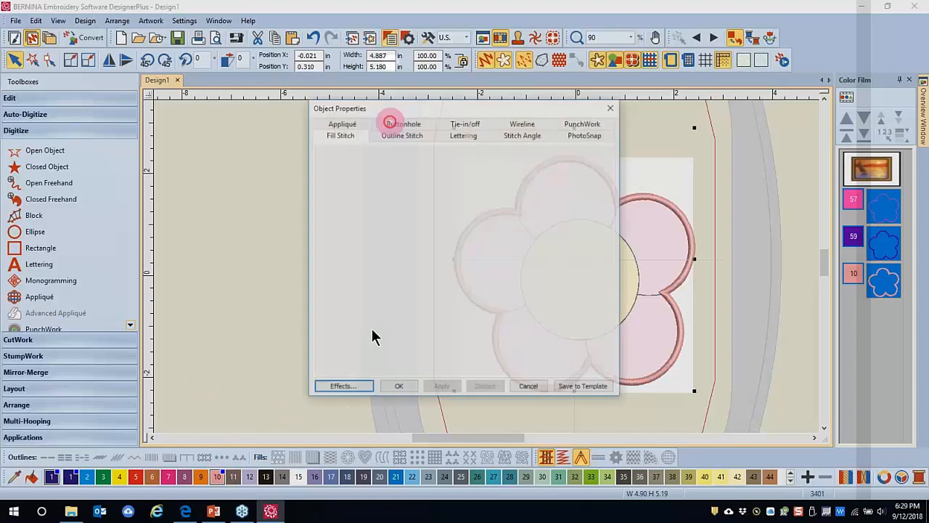
pyautogui.moveTo(440, 110)
pyautogui.mouseDown()
pyautogui.moveTo(302, 97)
pyautogui.moveTo(202, 70)
pyautogui.mouseUp()
pyautogui.click(356, 181)
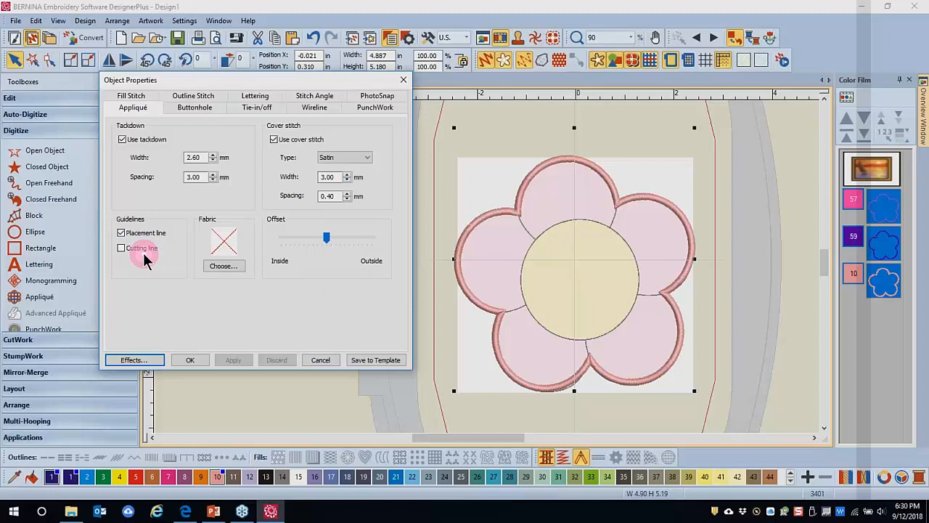
# Step: Assign the pink fabric 568-8 from the Benartex Apple Butter collection to the flower appliqué
pyautogui.click(231, 268)
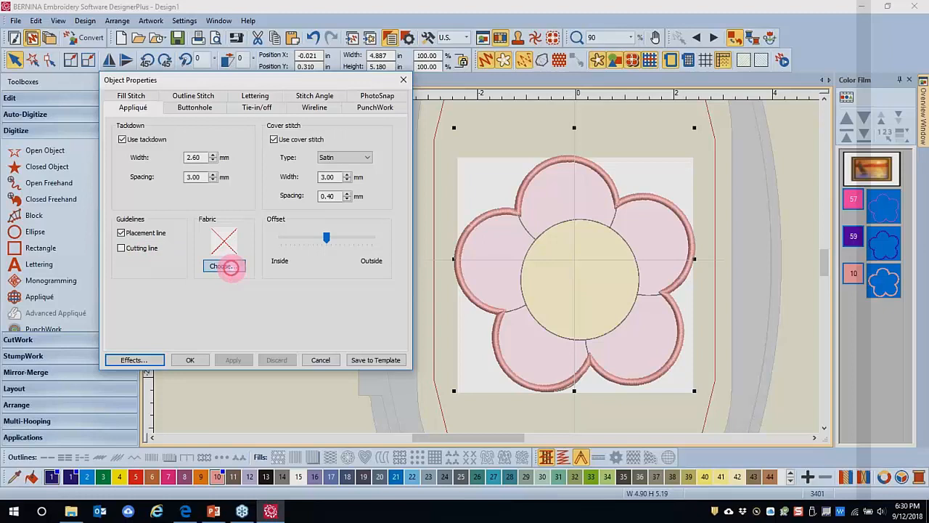
pyautogui.click(208, 93)
pyautogui.click(215, 114)
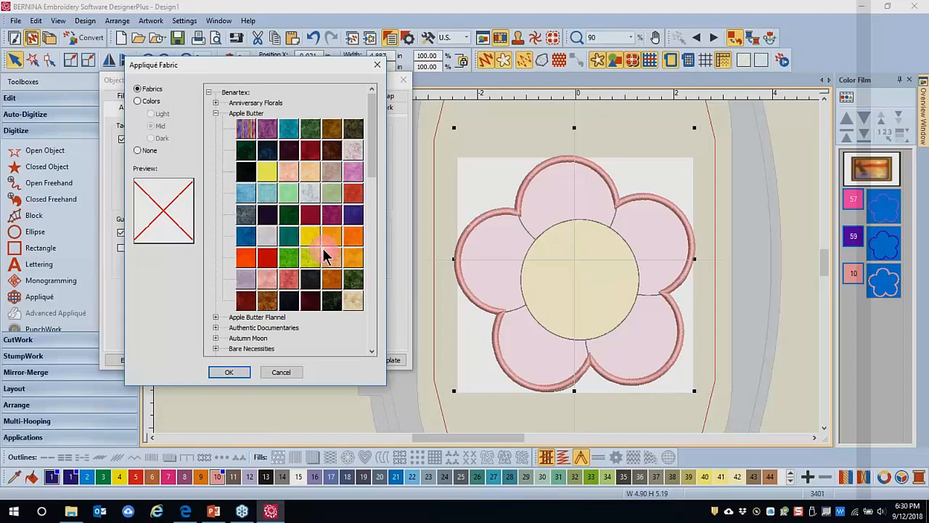
pyautogui.click(266, 279)
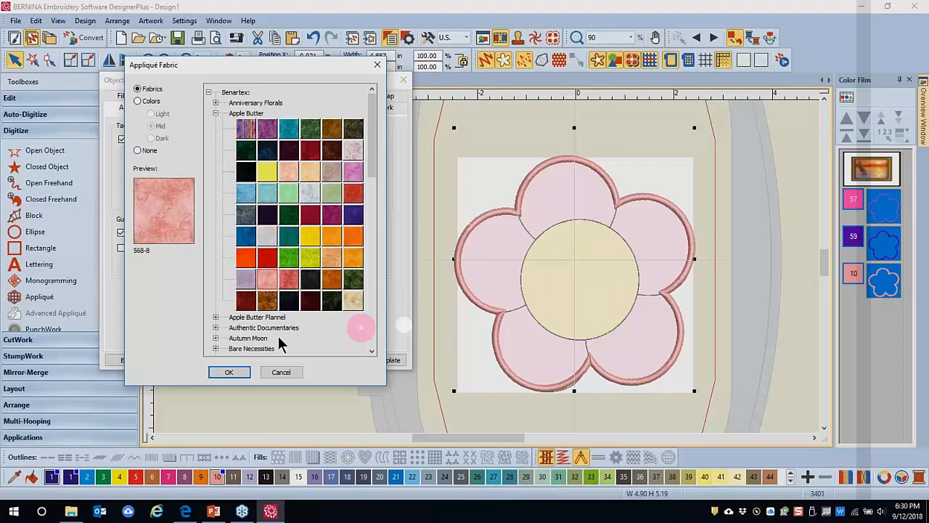
pyautogui.click(233, 373)
pyautogui.click(198, 358)
pyautogui.click(703, 123)
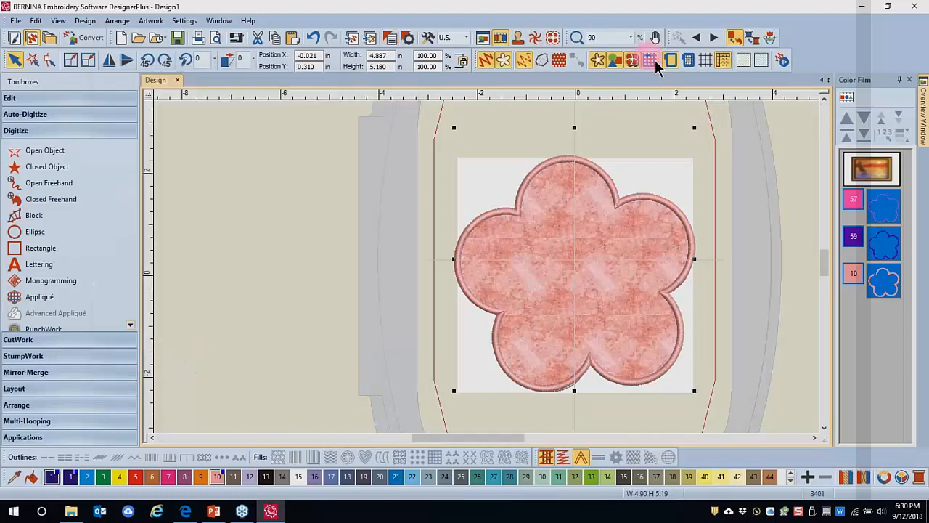
# Step: Hide the appliqué fabric to reveal the artwork beneath it and show the fabric again
pyautogui.click(651, 60)
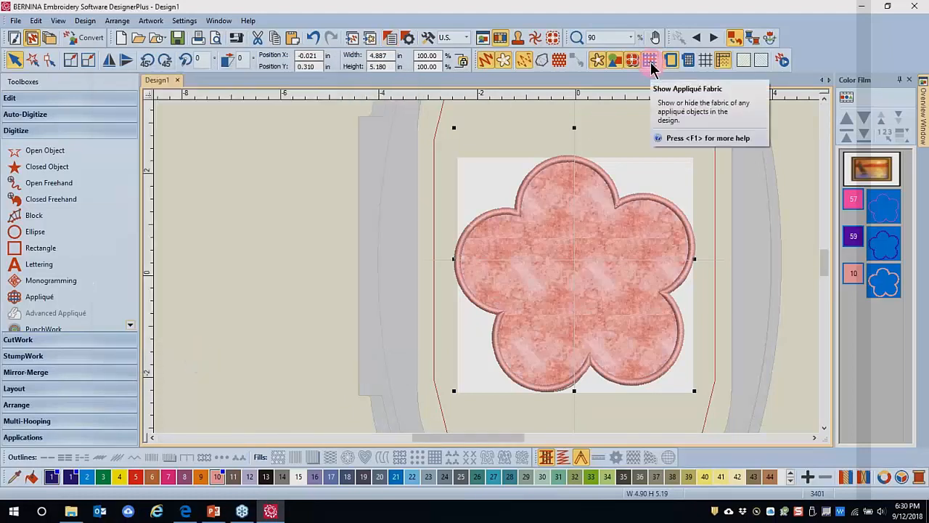
pyautogui.click(650, 61)
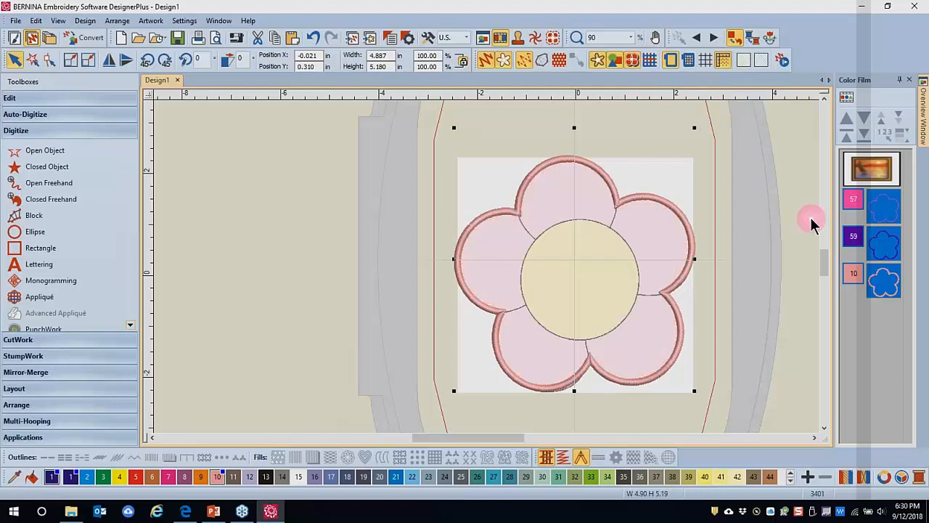
pyautogui.click(649, 61)
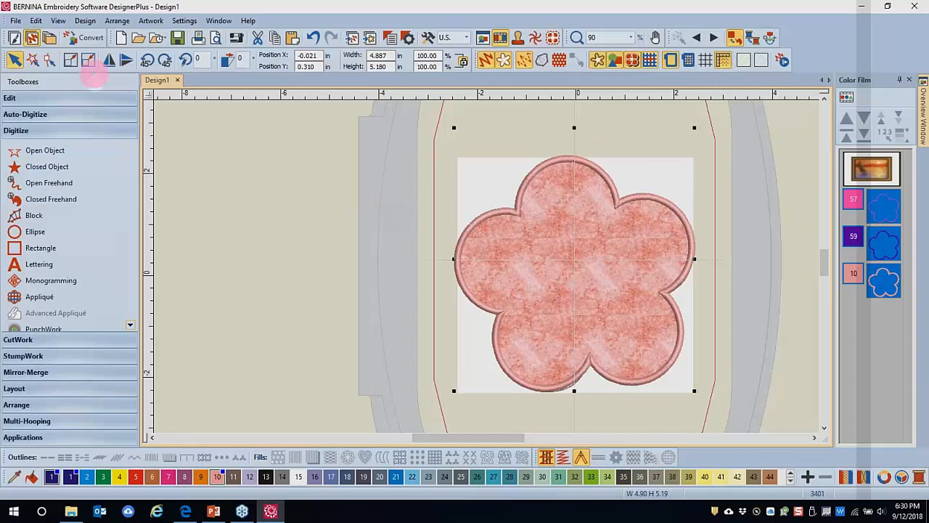
# Step: Break apart the flower appliqué into its separate stitching components
pyautogui.click(8, 97)
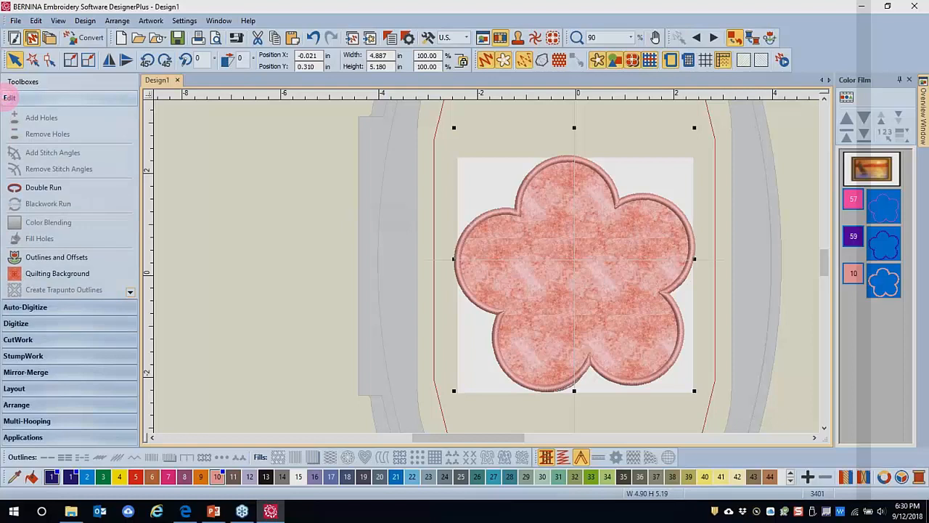
pyautogui.click(130, 292)
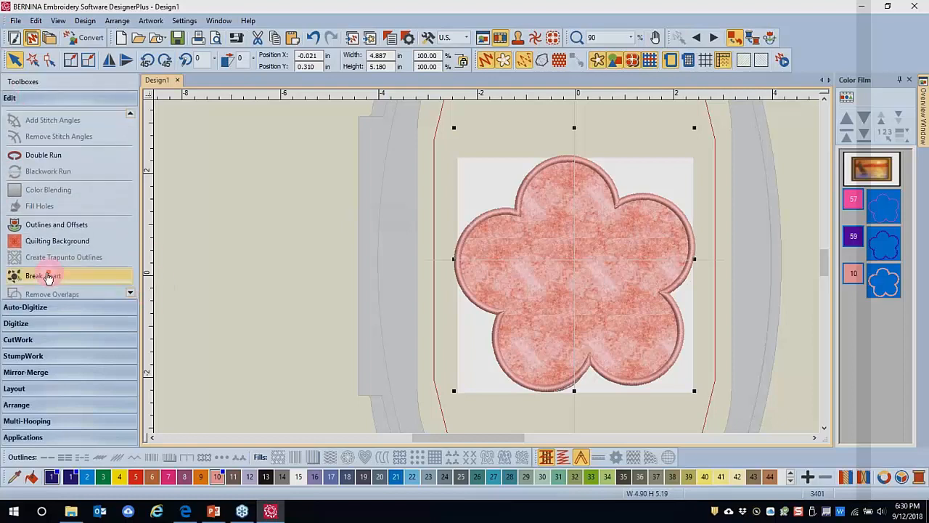
pyautogui.click(45, 279)
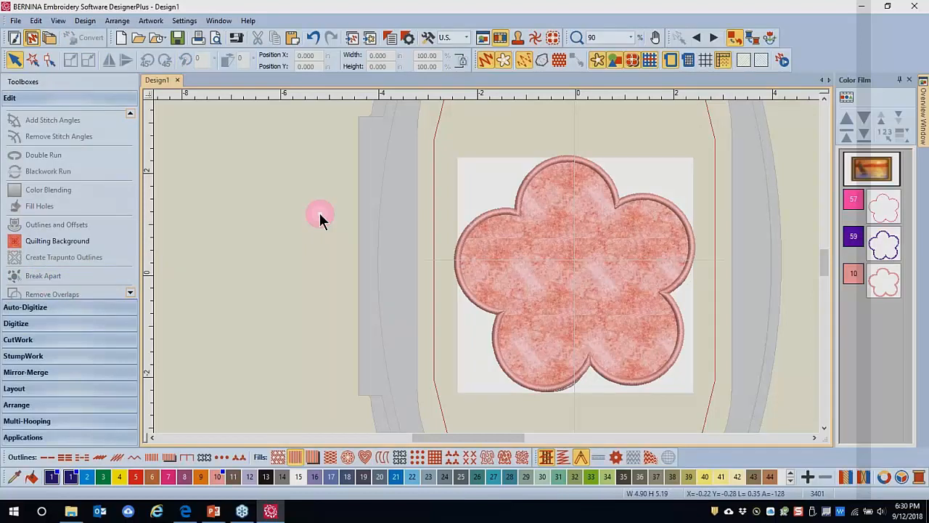
# Step: Copy the flower's color 10 border into a new design and hide its appliqué fabric
pyautogui.click(886, 287)
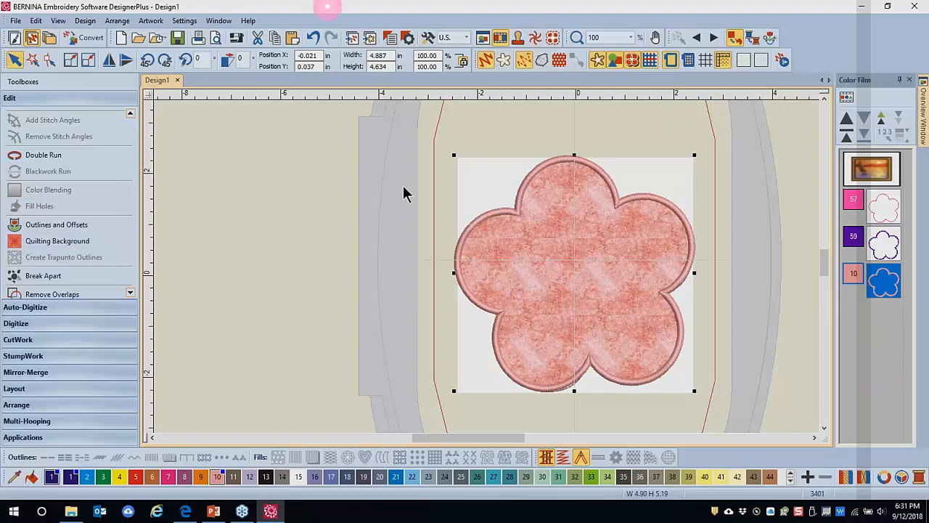
pyautogui.click(274, 40)
pyautogui.click(120, 38)
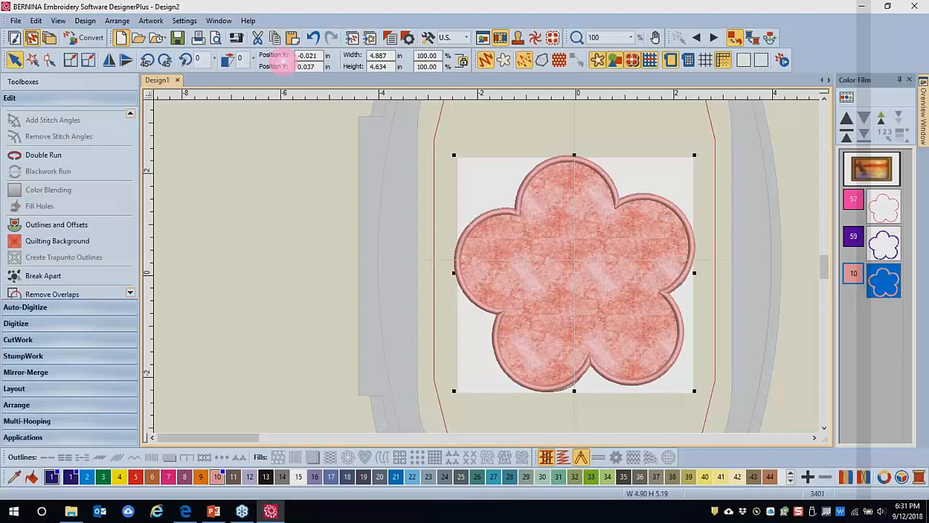
pyautogui.click(291, 38)
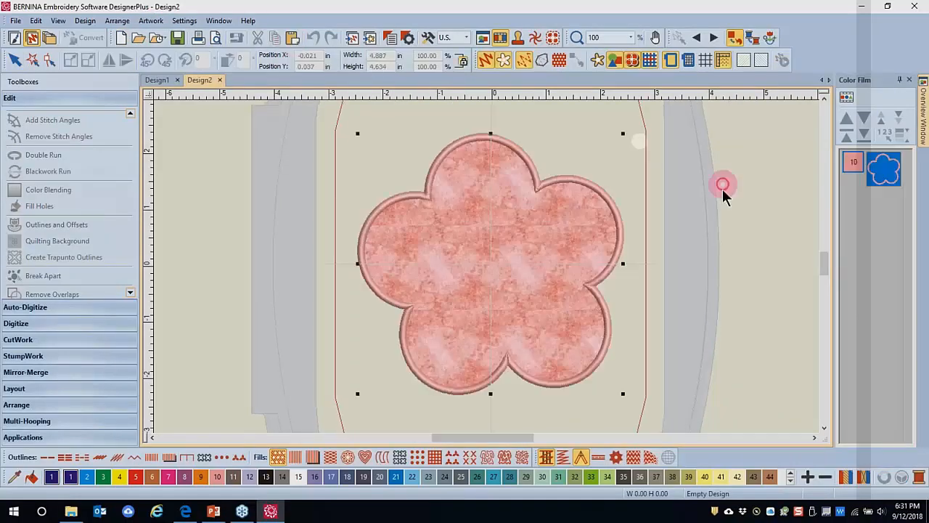
pyautogui.click(681, 177)
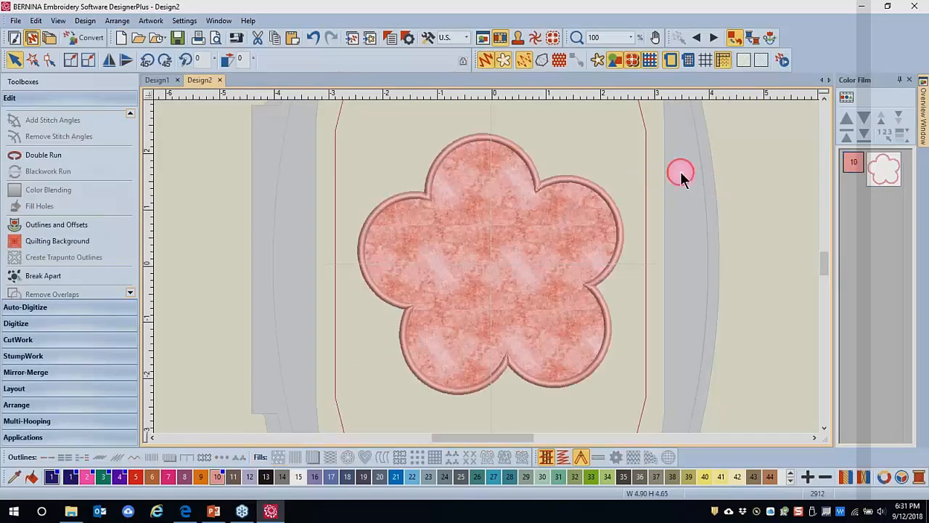
pyautogui.click(649, 59)
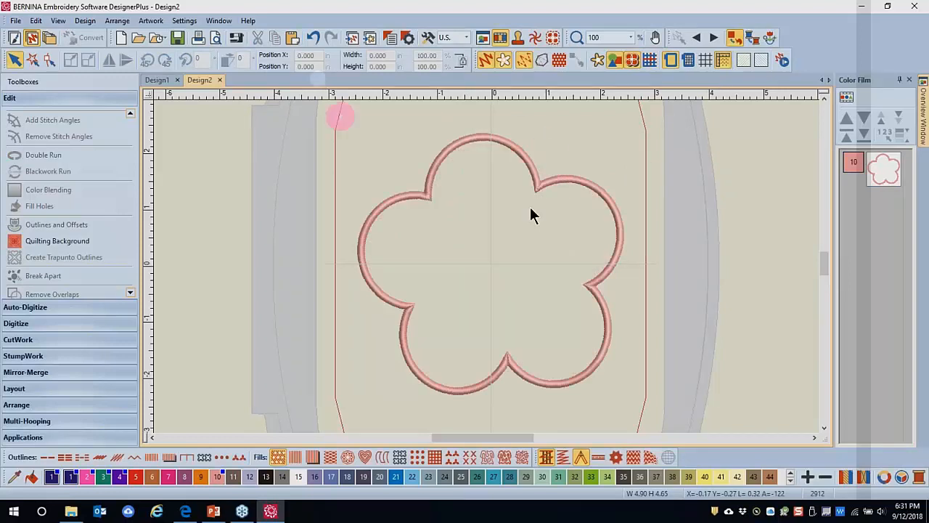
# Step: Add a CutWork border of type Cut to the flower outline with a -1 mm offset and holes excluded
pyautogui.click(517, 149)
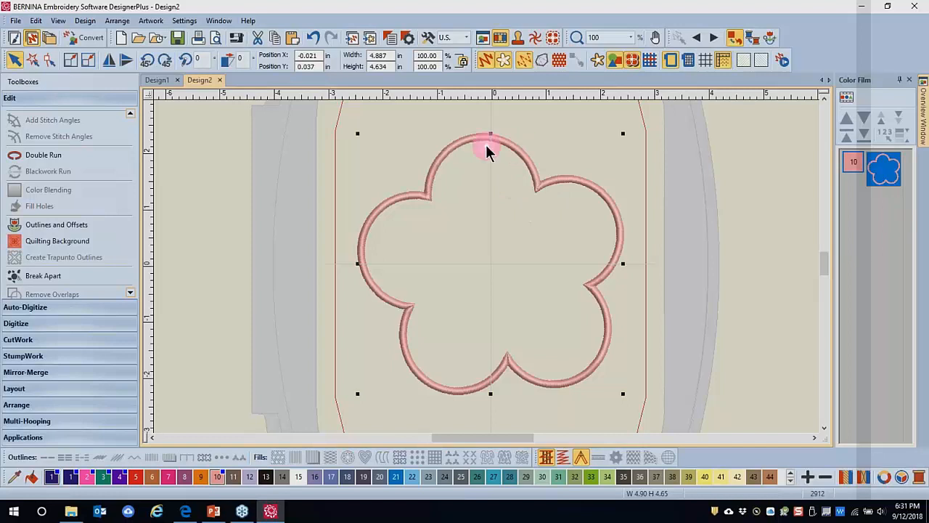
pyautogui.click(19, 340)
pyautogui.click(42, 168)
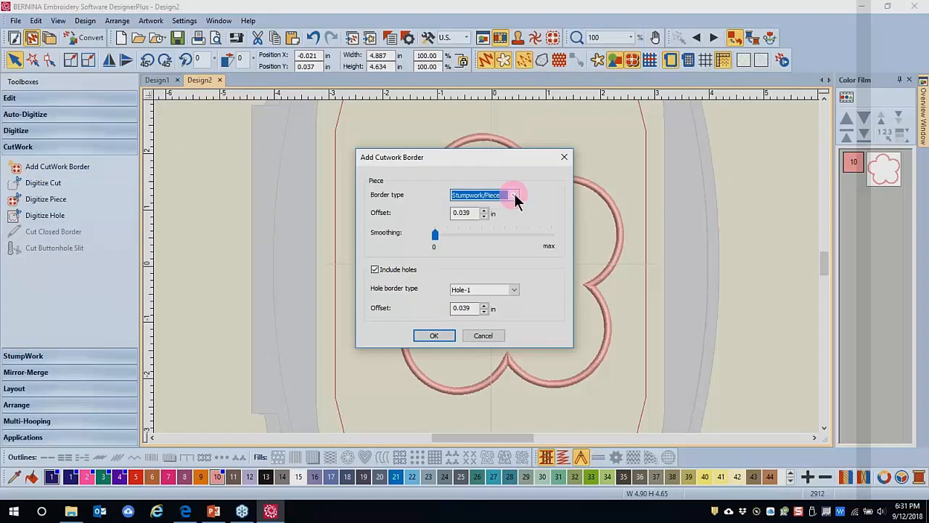
pyautogui.click(515, 194)
pyautogui.click(477, 211)
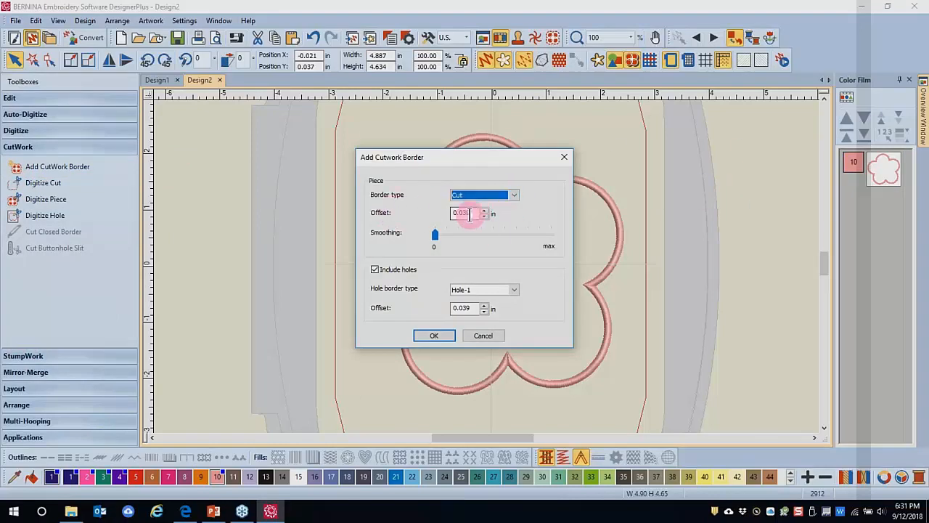
pyautogui.moveTo(469, 212); pyautogui.dragTo(435, 211)
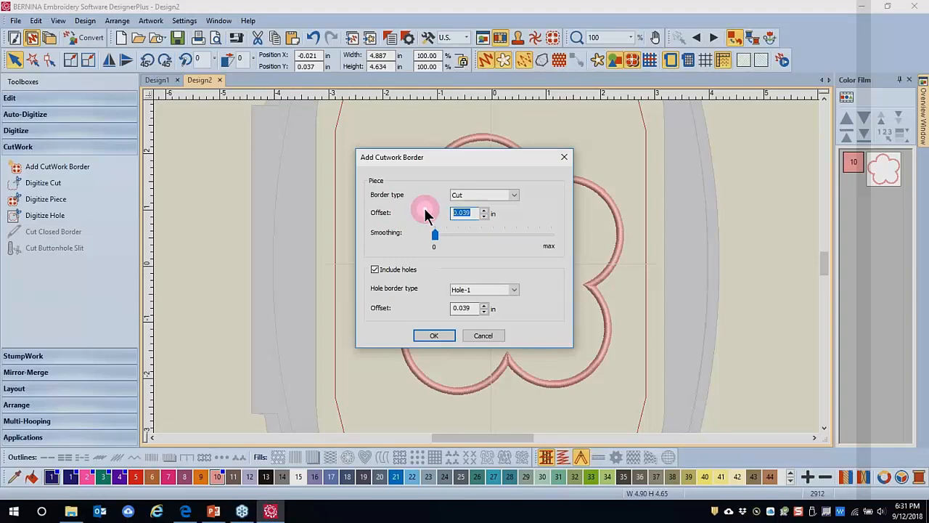
pyautogui.write('-1')
pyautogui.click(385, 270)
pyautogui.click(429, 336)
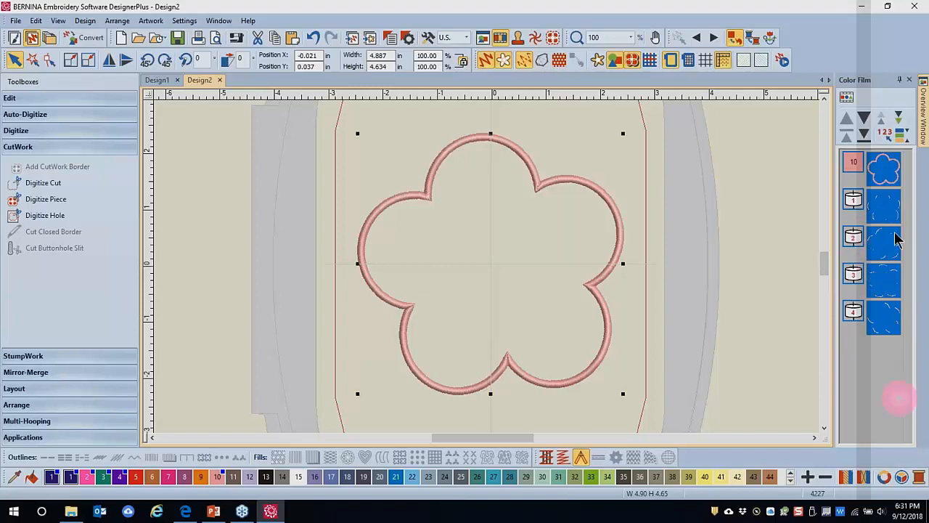
# Step: Delete the color 10 satin border, keeping only the cuts, and turn on the outline display
pyautogui.click(796, 155)
pyautogui.click(884, 173)
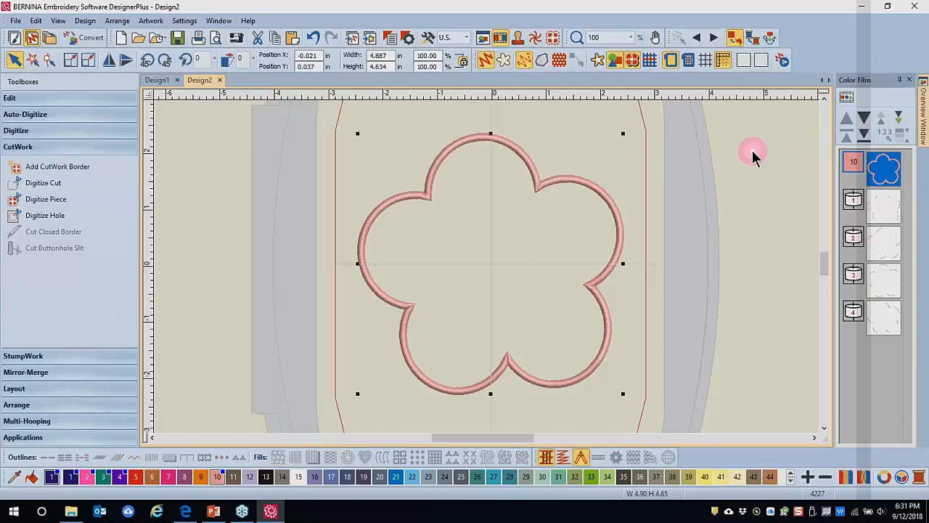
pyautogui.press('Delete')
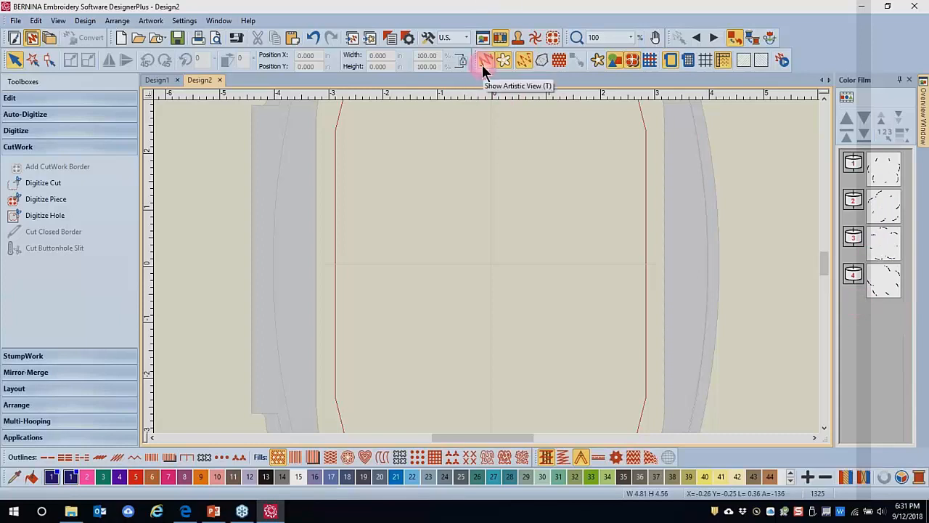
pyautogui.click(543, 60)
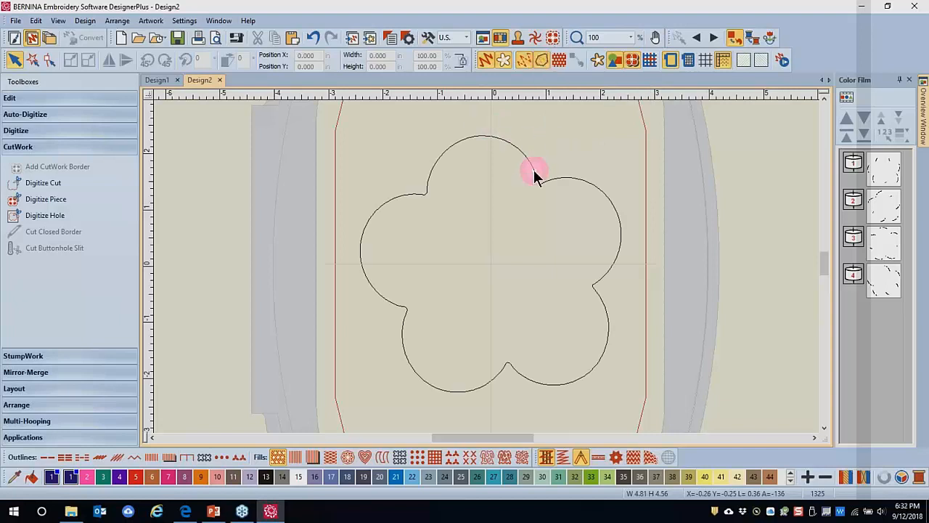
pyautogui.click(541, 61)
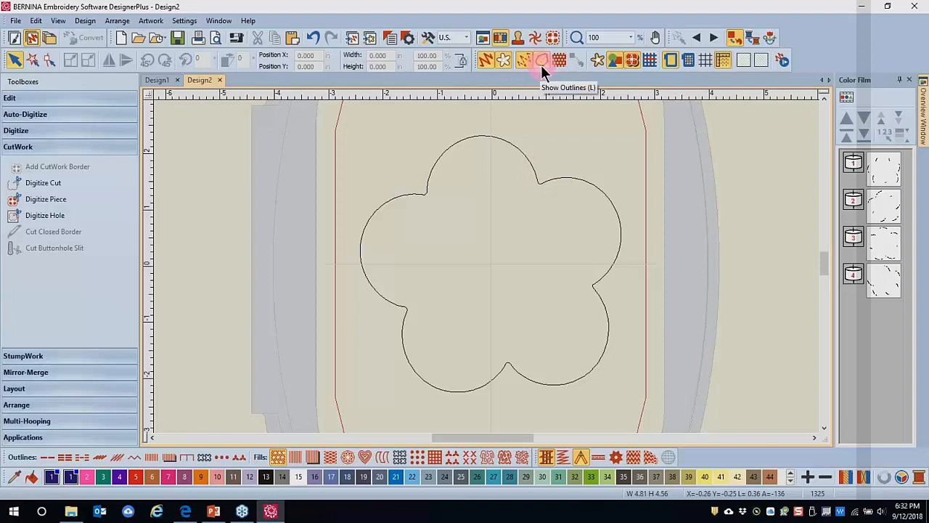
# Step: Create one single-stitch offset outline 1 mm outside the flower's cut line in color 1 Applique, without object outlines
pyautogui.click(508, 144)
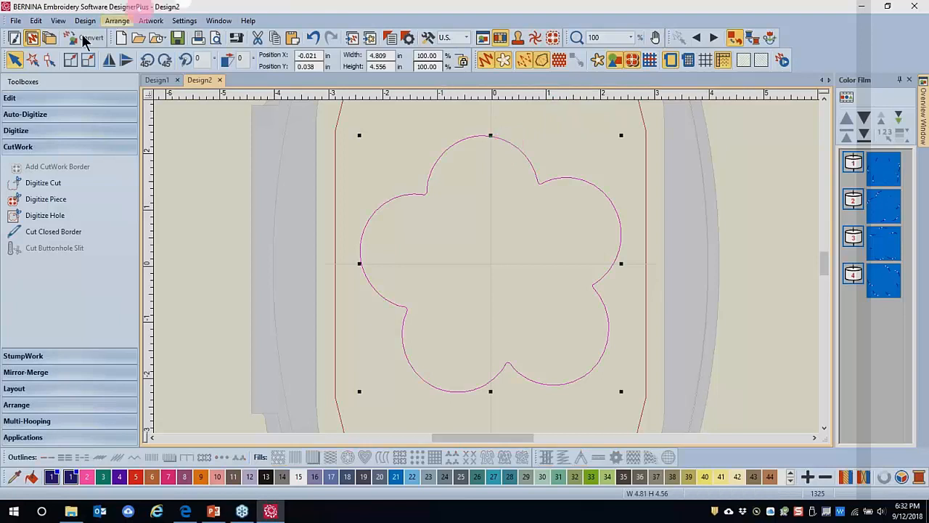
pyautogui.click(31, 98)
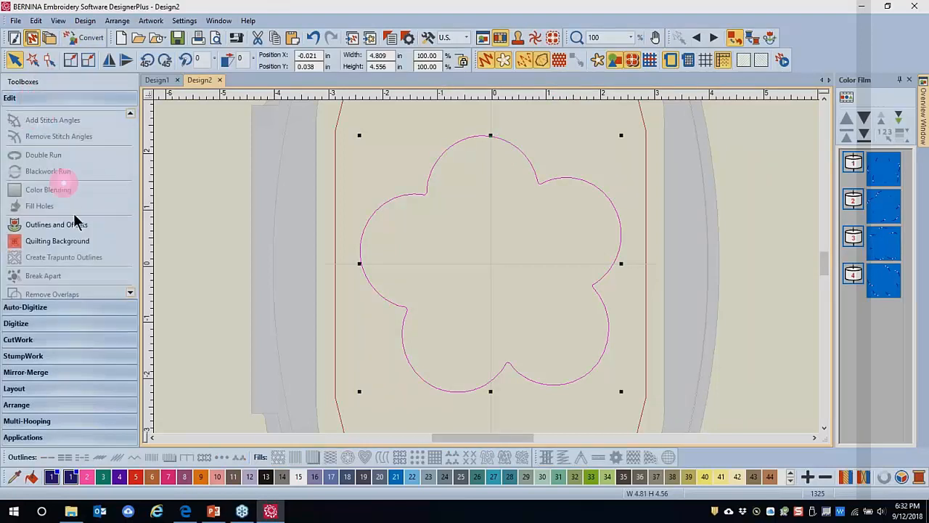
pyautogui.click(49, 231)
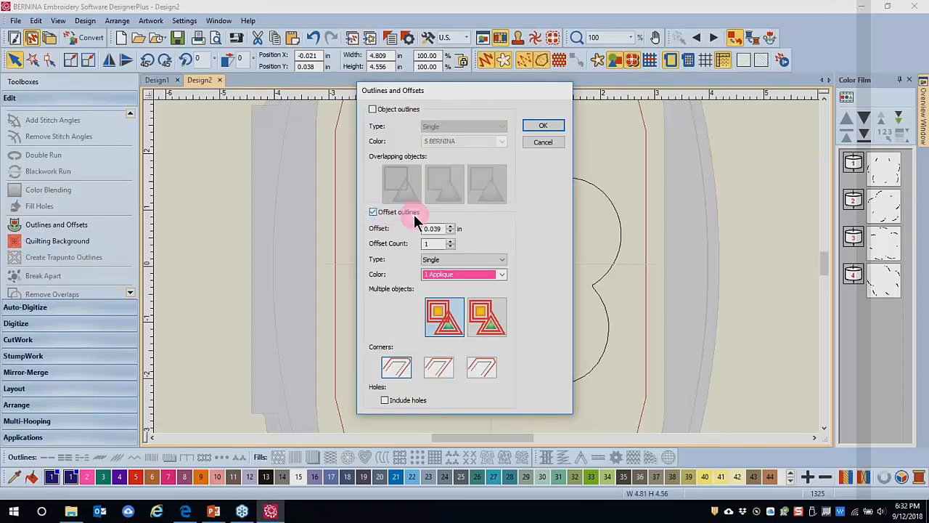
pyautogui.doubleClick(444, 231)
pyautogui.write('1mm')
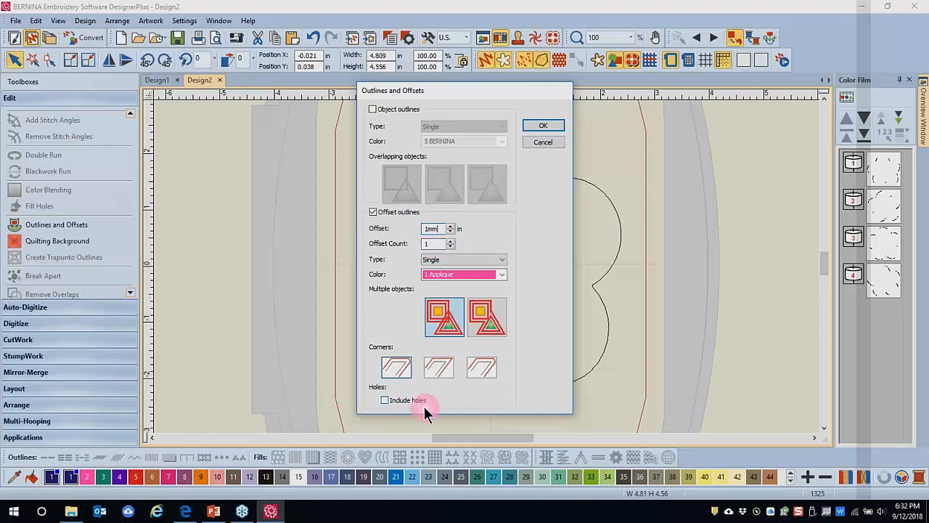
pyautogui.click(541, 127)
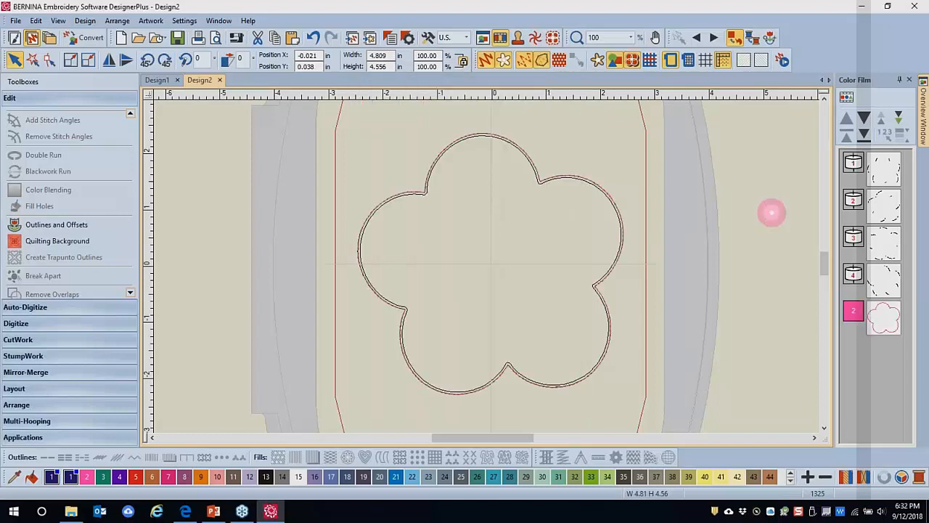
# Step: Move the flower's offset outline to the start of the stitching sequence, ahead of the four cuts
pyautogui.click(615, 256)
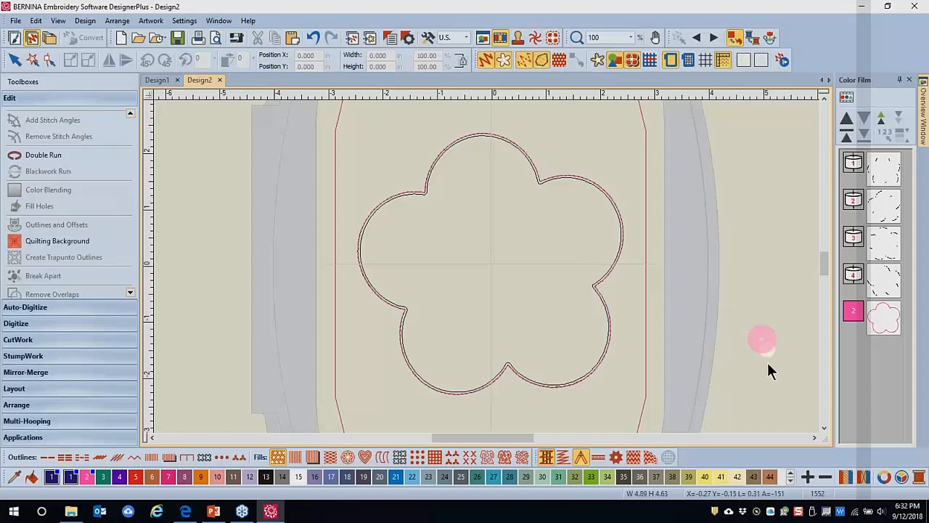
pyautogui.click(882, 327)
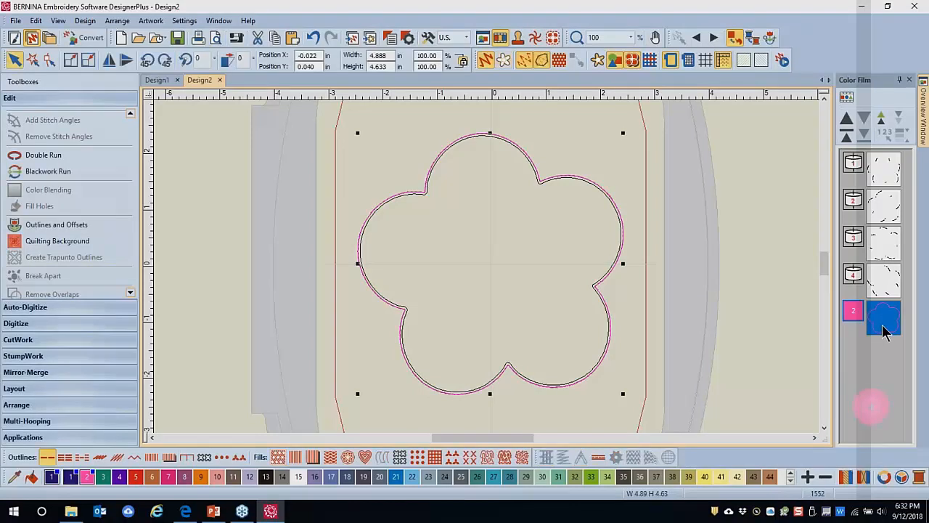
pyautogui.click(845, 138)
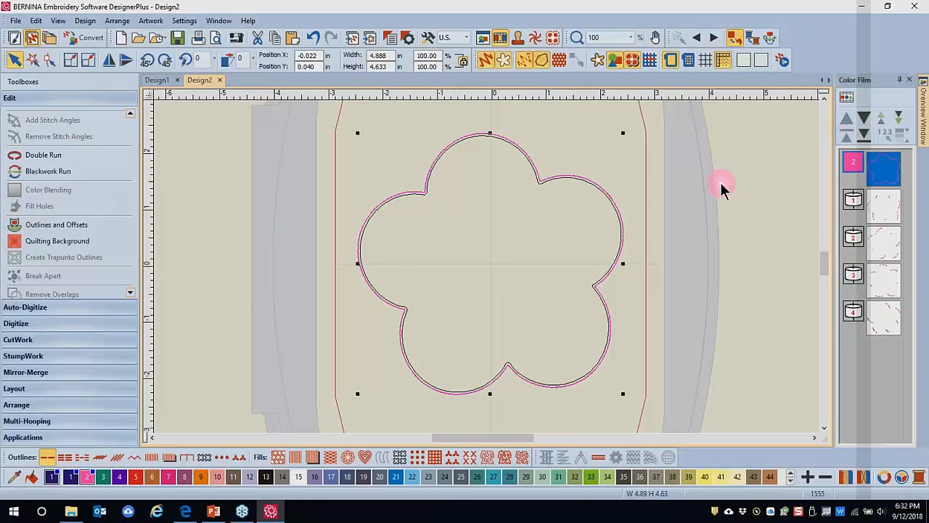
# Step: Close Design2 without saving it and clear the selection in Design1
pyautogui.click(219, 81)
pyautogui.click(479, 281)
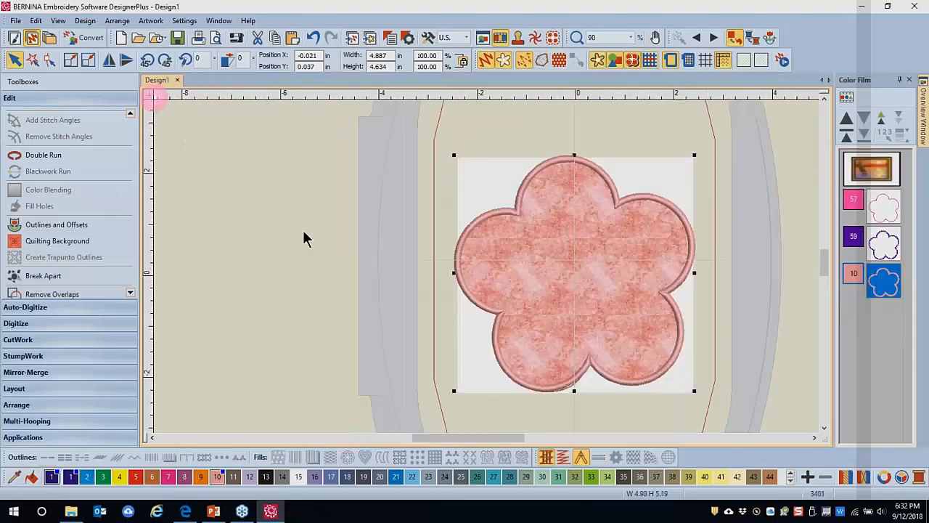
pyautogui.click(749, 174)
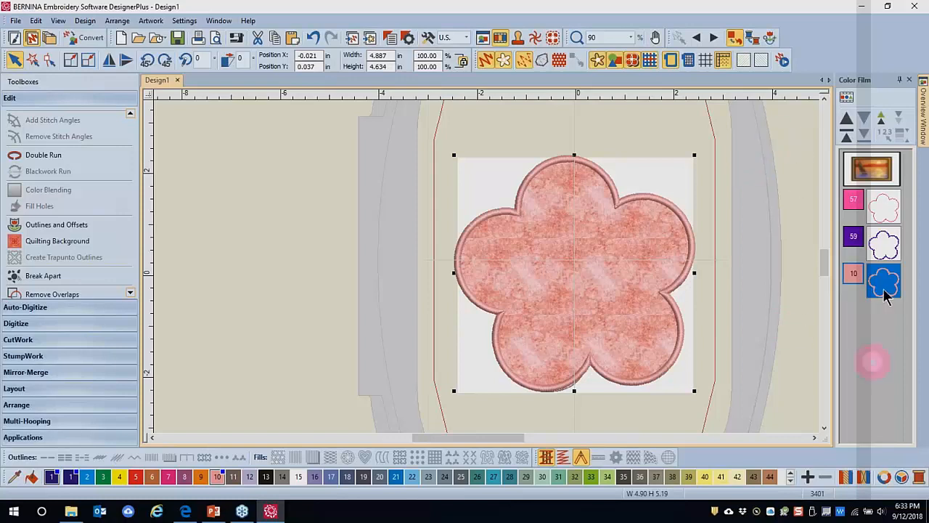
pyautogui.click(796, 136)
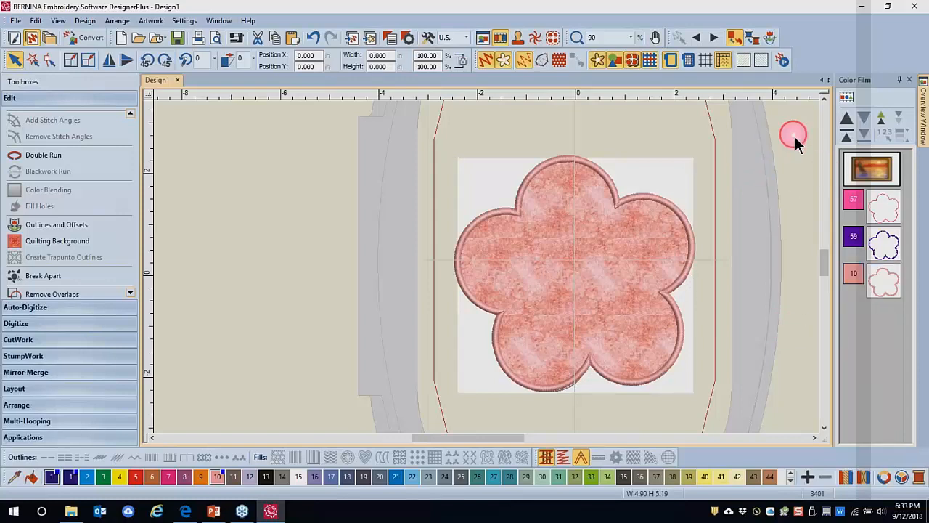
# Step: Try to copy the flower's color 57 placement line into a new design
pyautogui.click(884, 211)
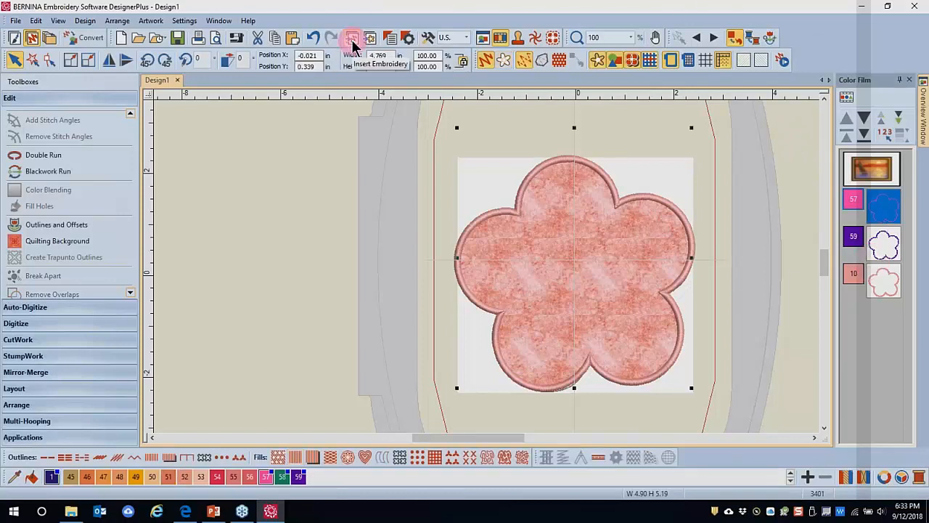
pyautogui.click(274, 37)
pyautogui.click(120, 38)
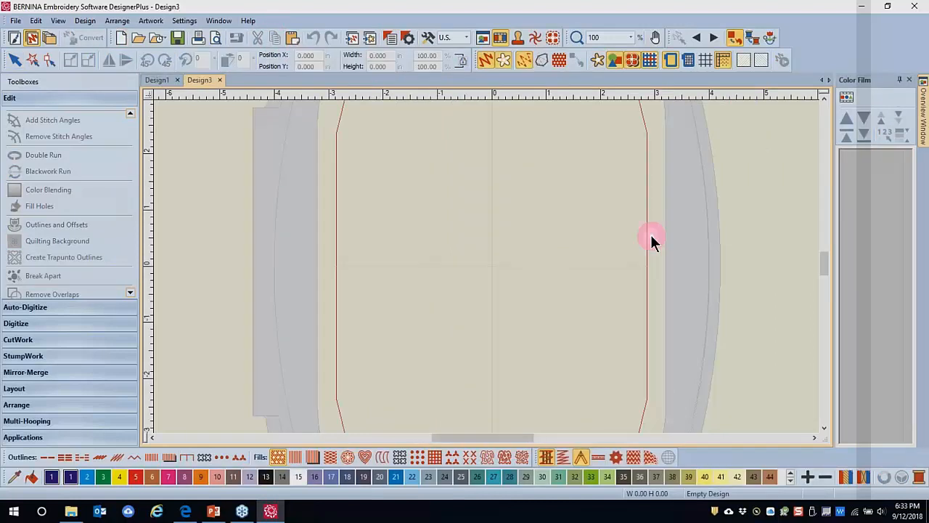
pyautogui.click(524, 61)
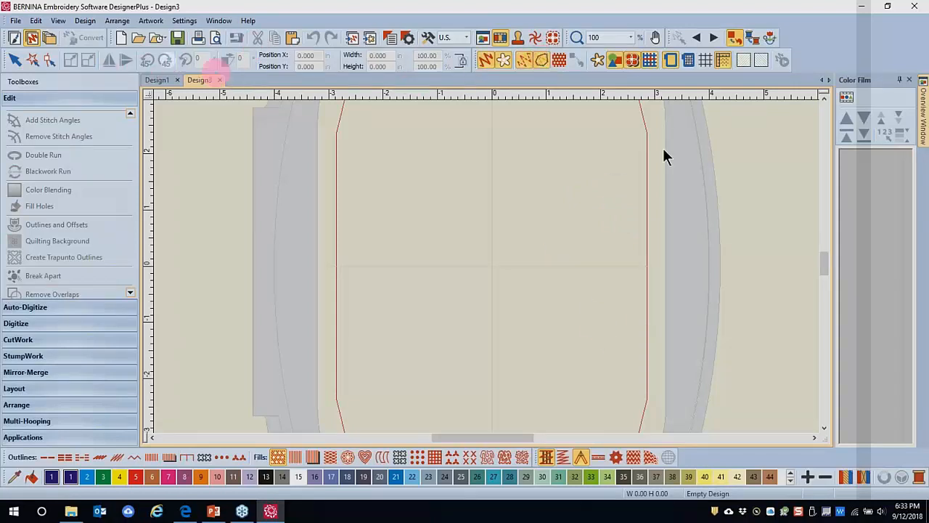
# Step: Copy the selected color 57 placement line from Design1 into another new design and convert it to artwork
pyautogui.click(159, 80)
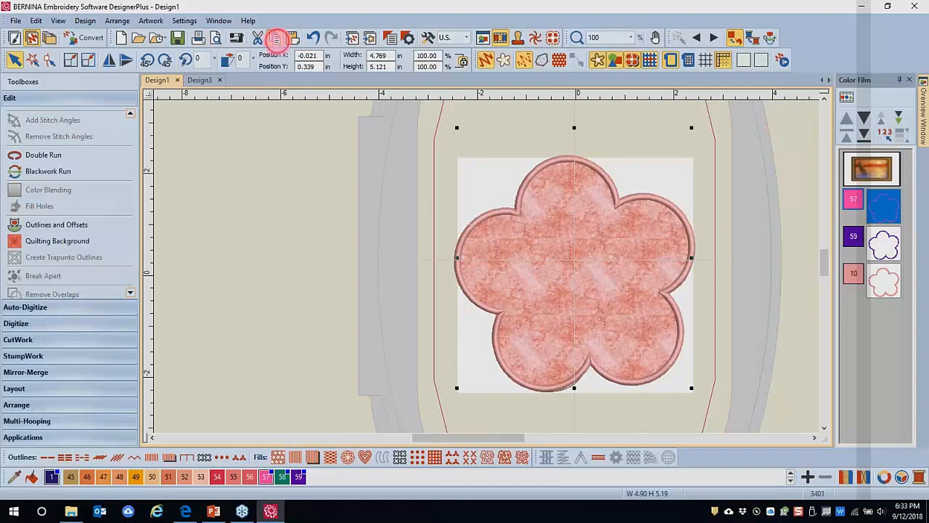
pyautogui.click(122, 40)
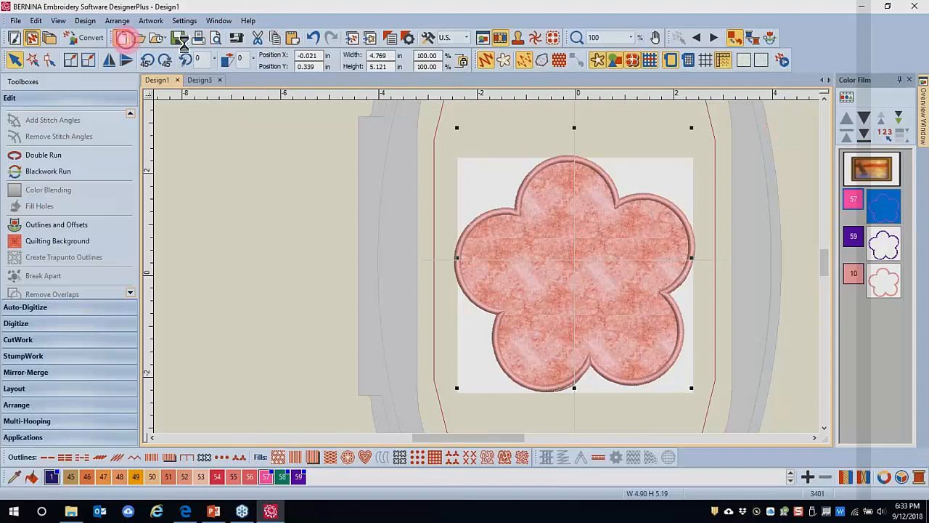
pyautogui.click(292, 40)
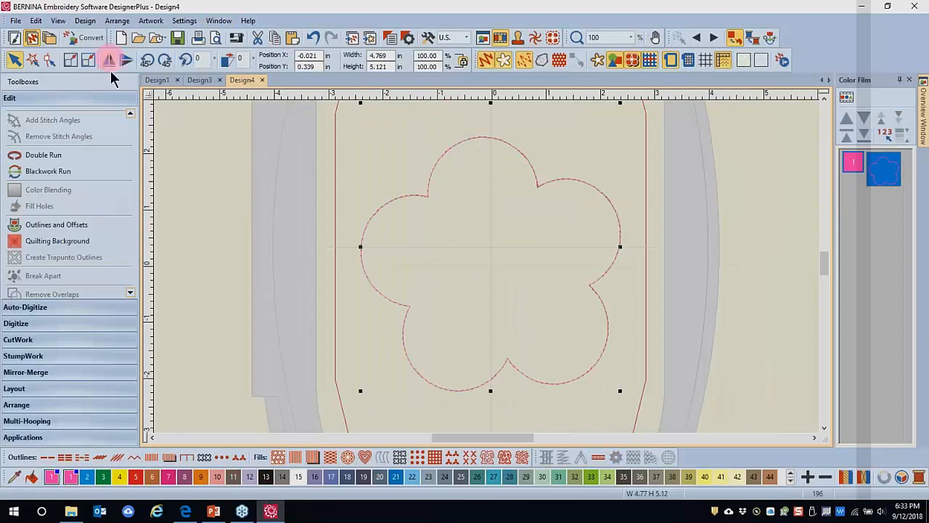
pyautogui.click(90, 37)
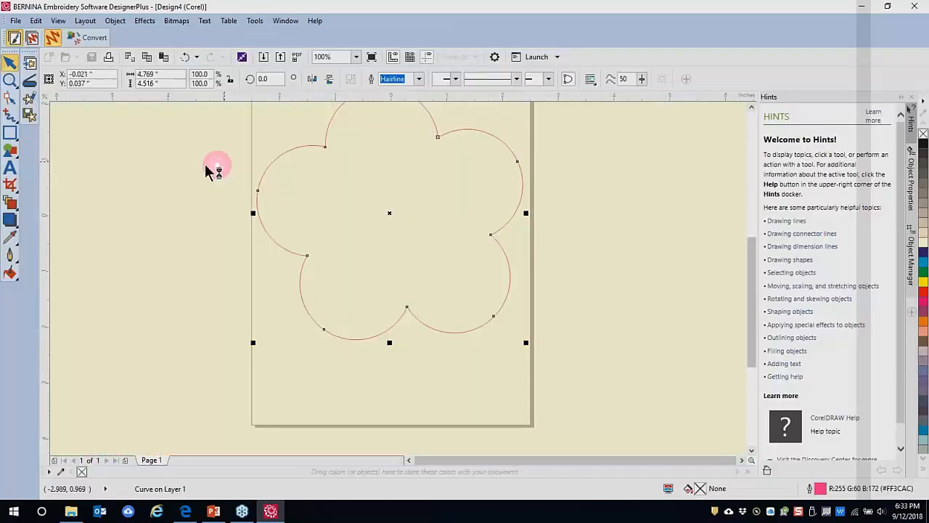
# Step: Export the flower outline as an SVG file named "Applique SVG flower" to the Webinar folder on the Desktop, using the default SVG settings
pyautogui.click(14, 21)
pyautogui.click(40, 100)
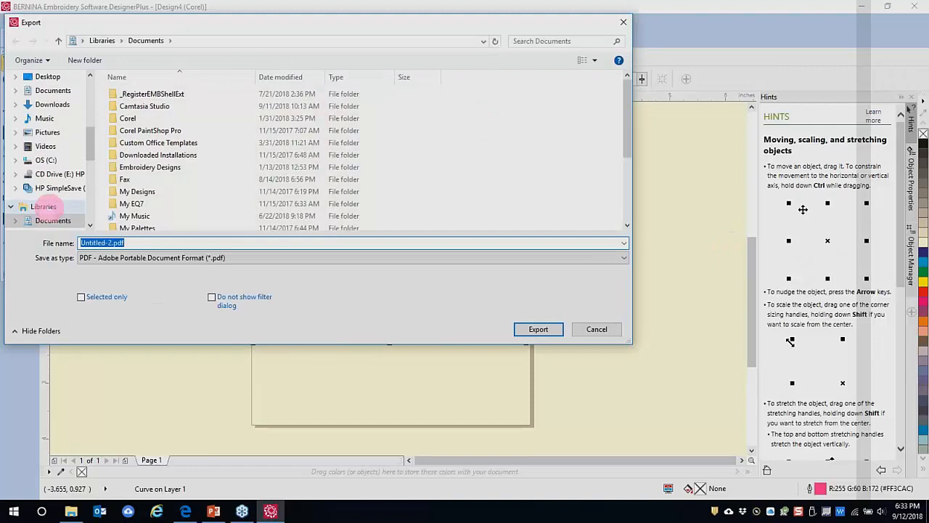
pyautogui.click(47, 76)
pyautogui.doubleClick(138, 227)
pyautogui.doubleClick(133, 243)
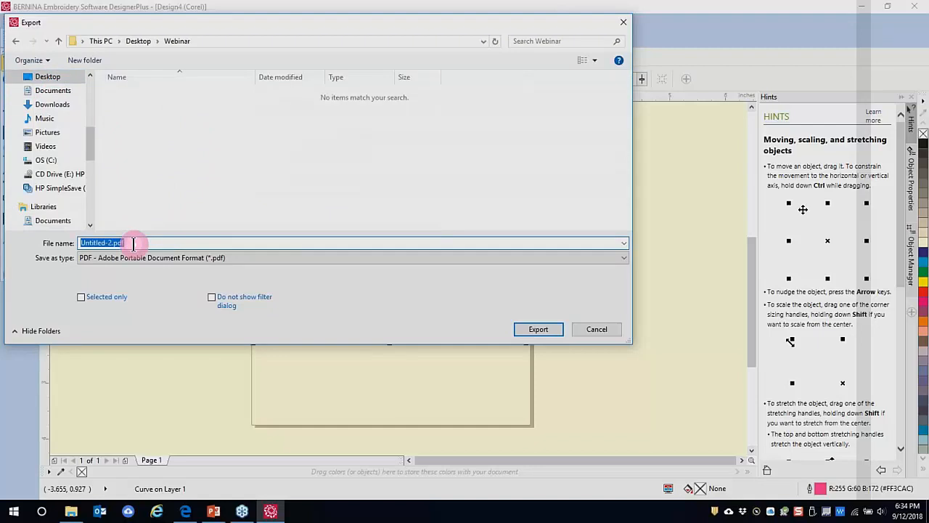
pyautogui.write('Applique SVG flower')
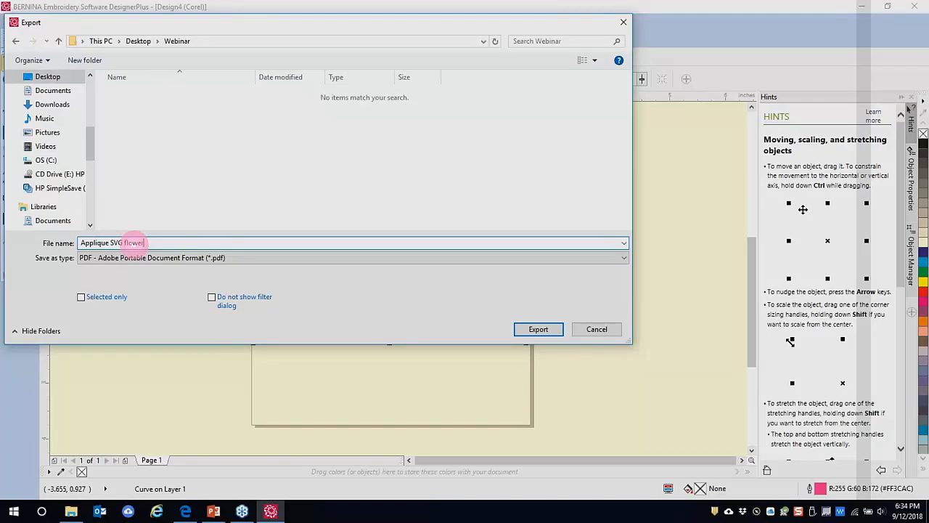
pyautogui.click(267, 260)
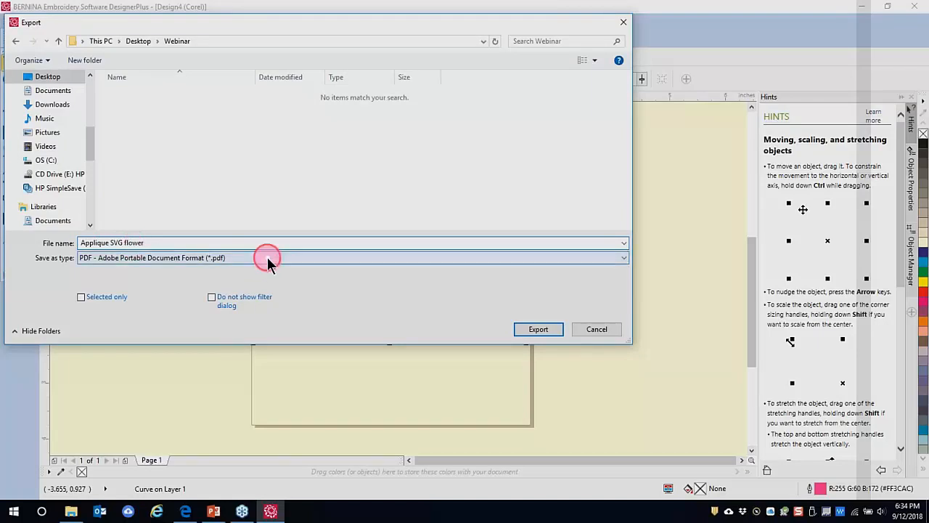
pyautogui.scroll(-5, 116, 164)
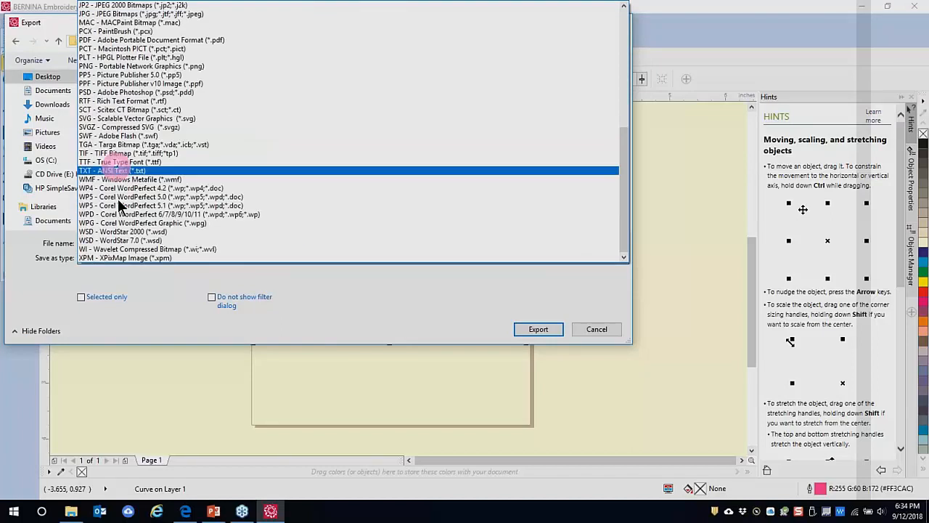
pyautogui.click(93, 117)
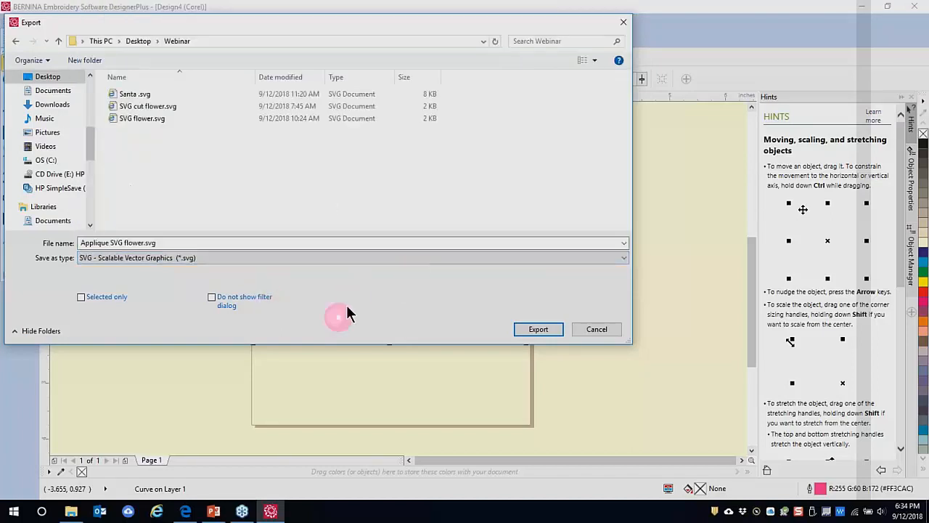
pyautogui.click(538, 331)
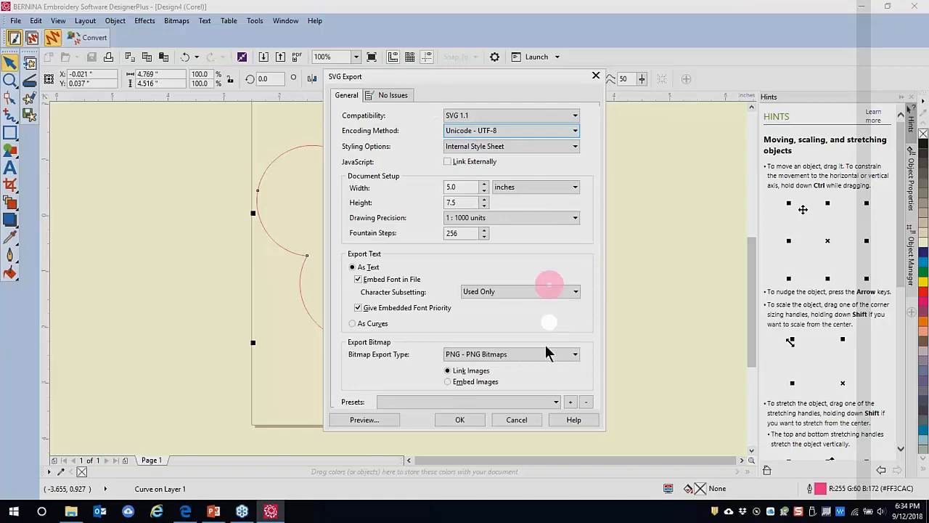
pyautogui.click(462, 421)
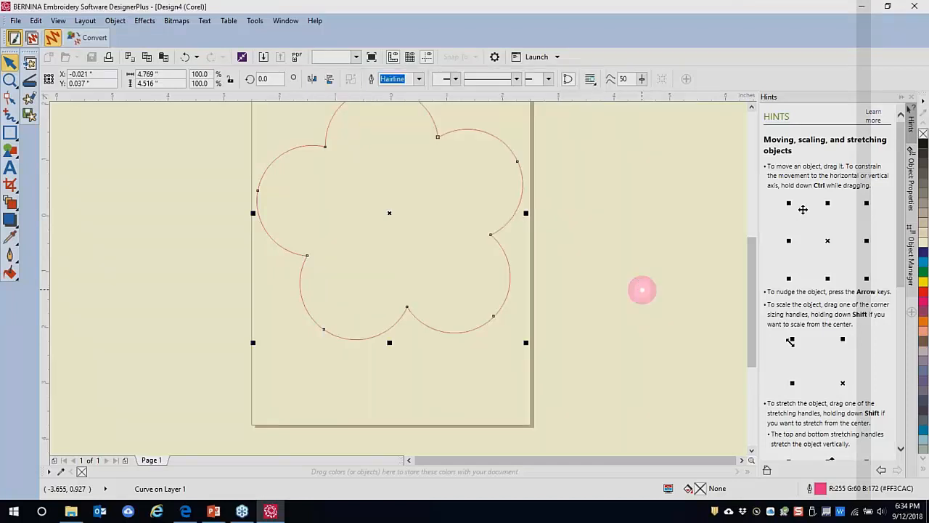
# Step: Return to the embroidery canvas and close Design4, Design3 and Design1 without saving changes
pyautogui.click(33, 40)
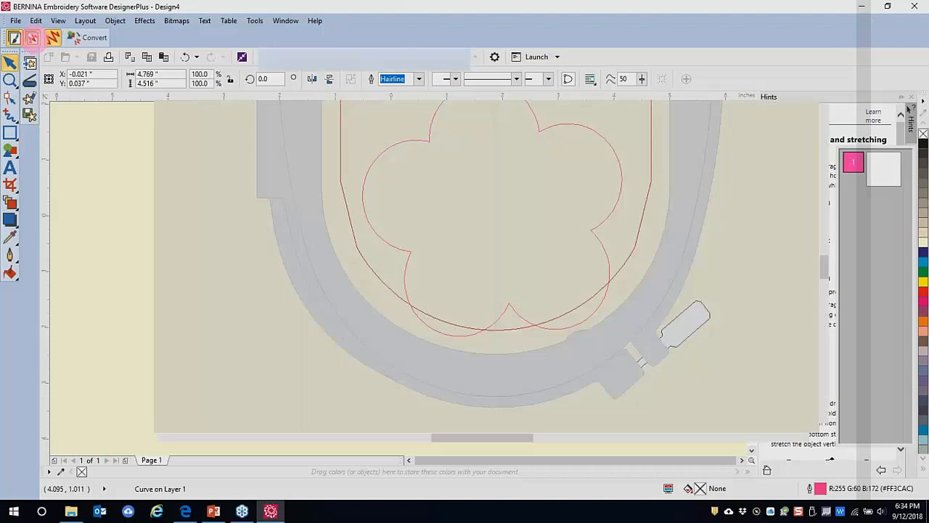
pyautogui.click(263, 80)
pyautogui.click(468, 281)
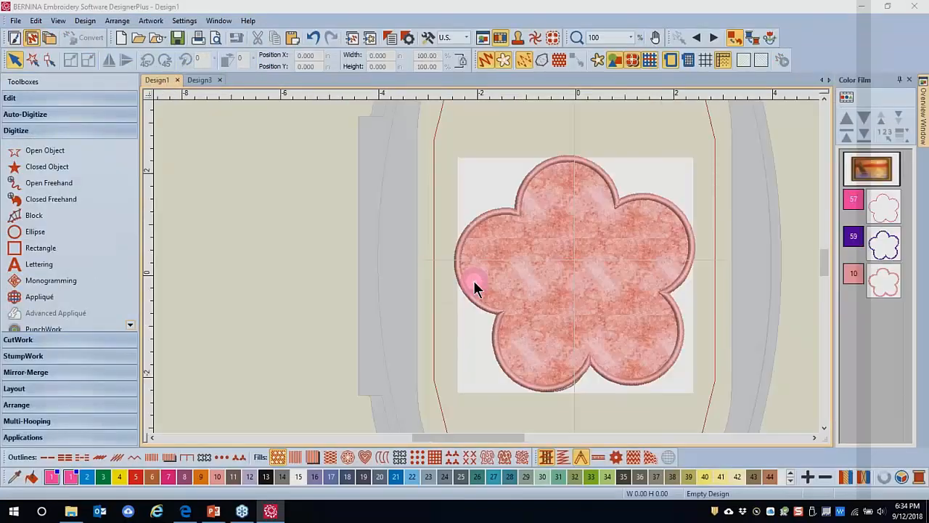
pyautogui.click(220, 80)
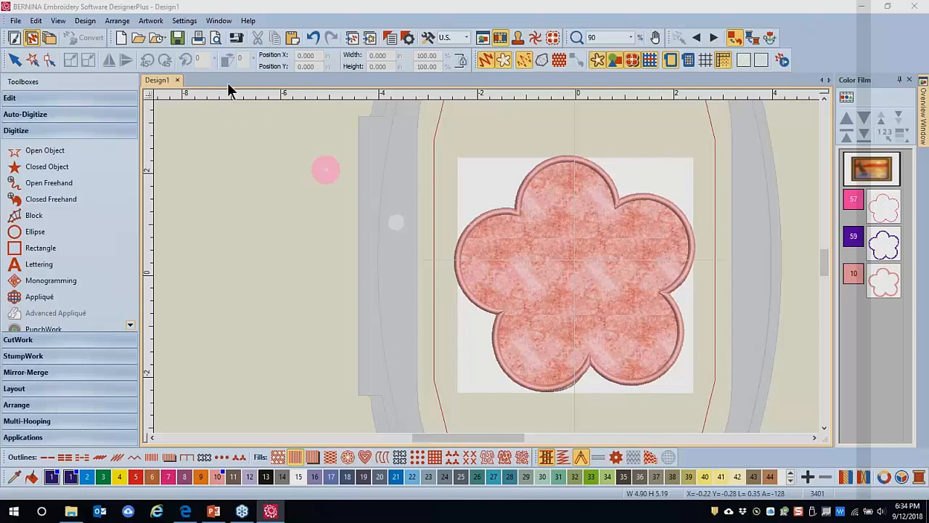
pyautogui.click(177, 80)
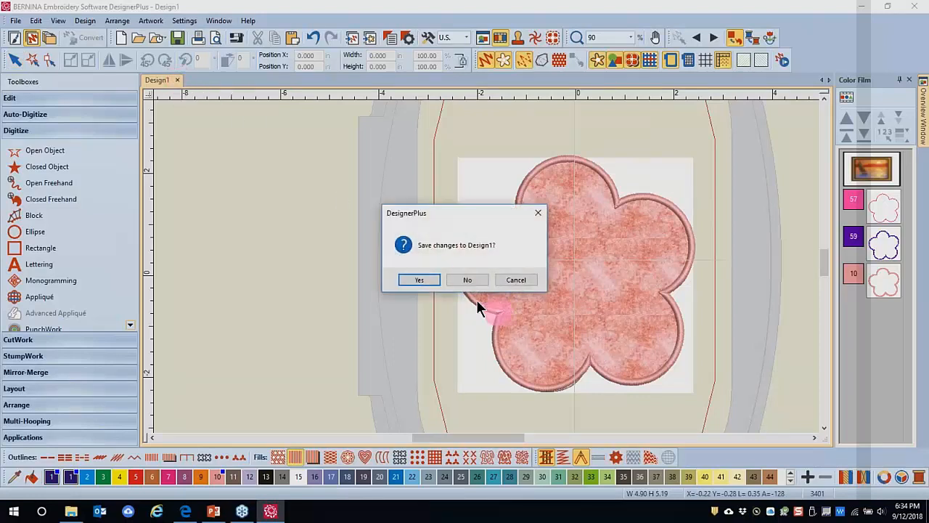
pyautogui.click(469, 282)
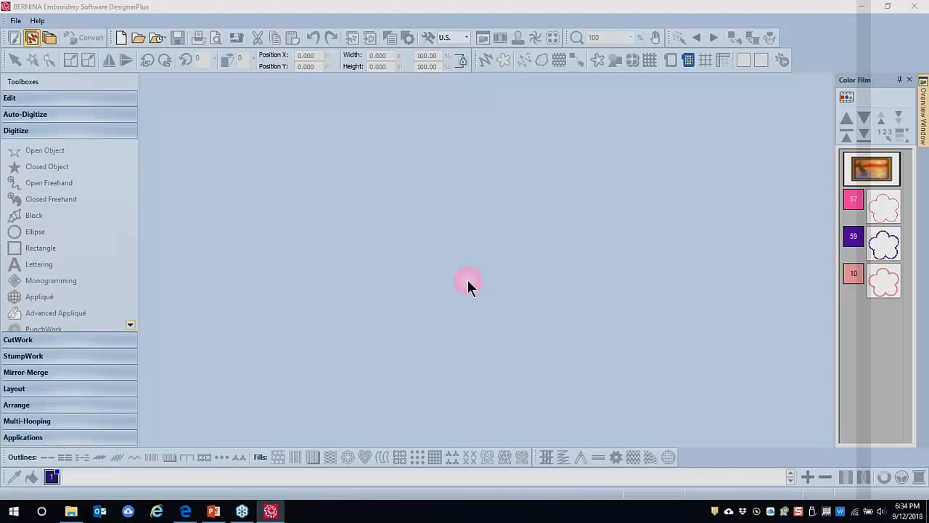
# Step: Create a new blank design and insert the Flower.wmf artwork into it
pyautogui.click(120, 37)
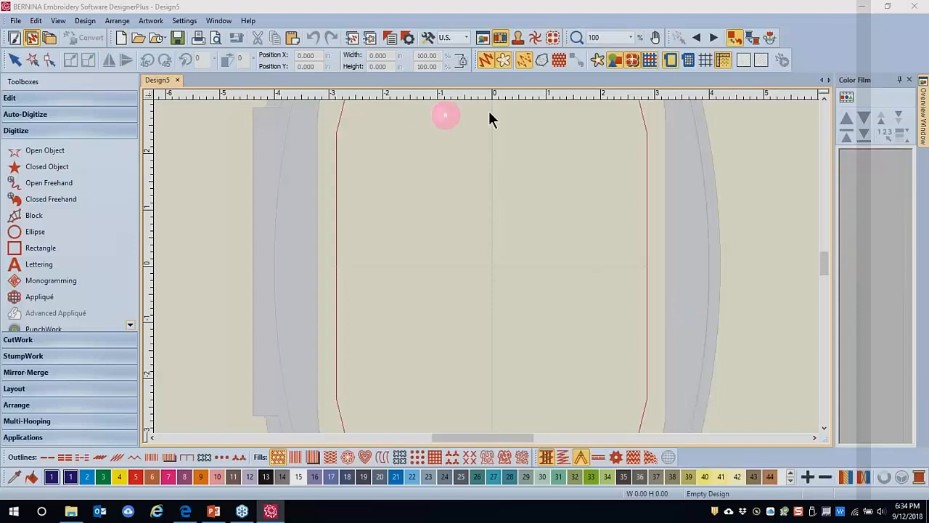
pyautogui.click(370, 40)
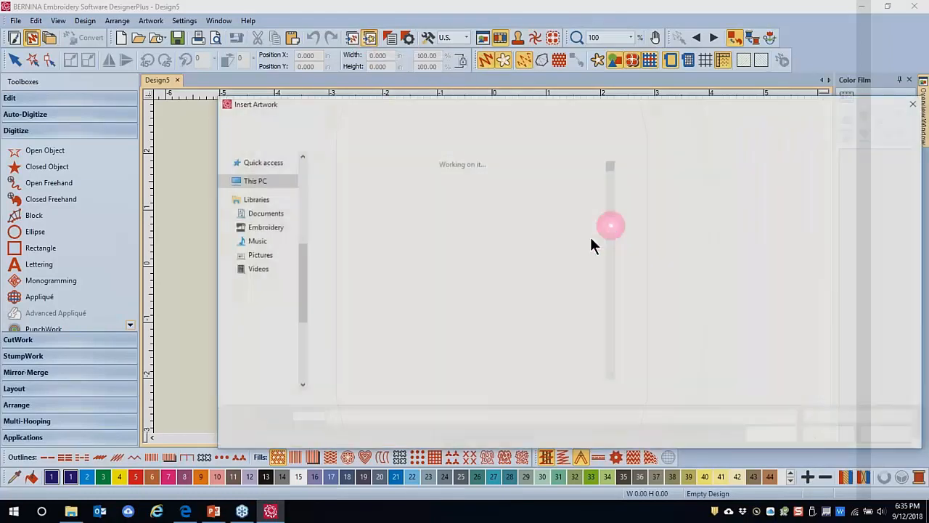
pyautogui.click(369, 415)
pyautogui.write('flo')
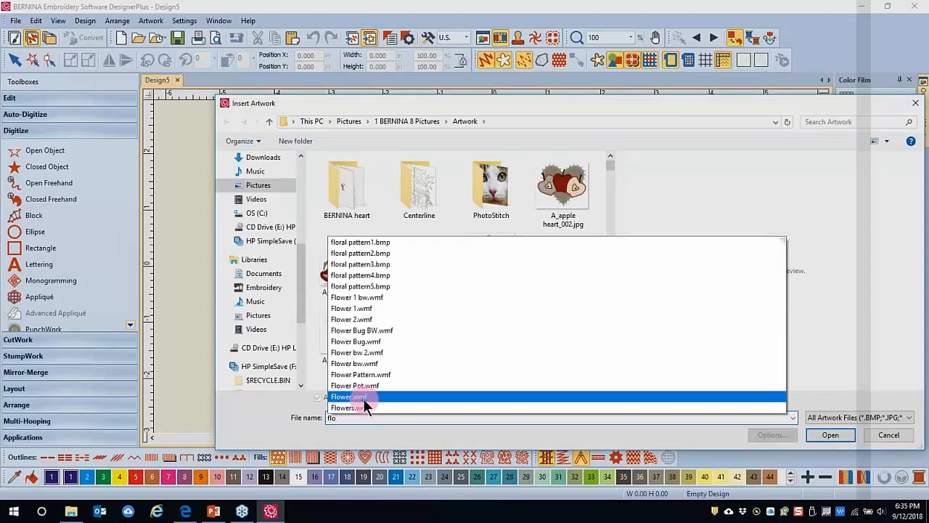
pyautogui.click(372, 398)
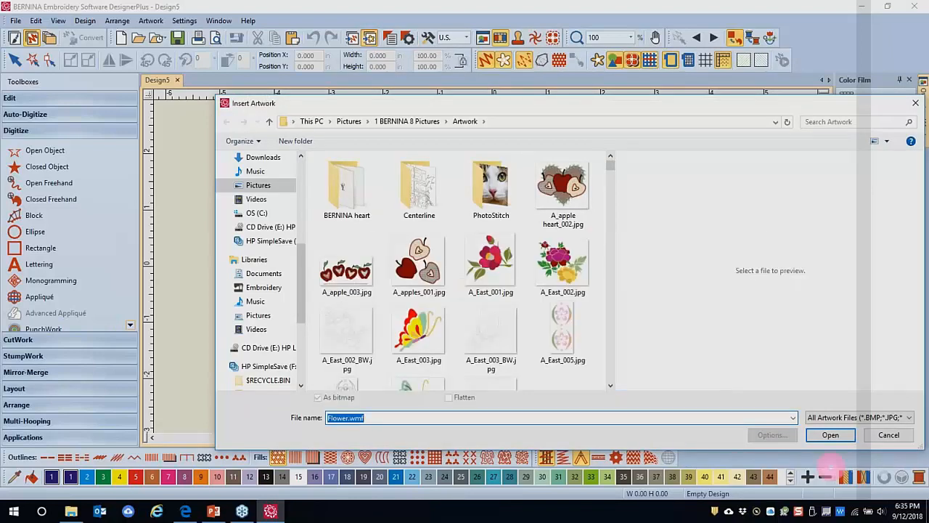
pyautogui.click(831, 436)
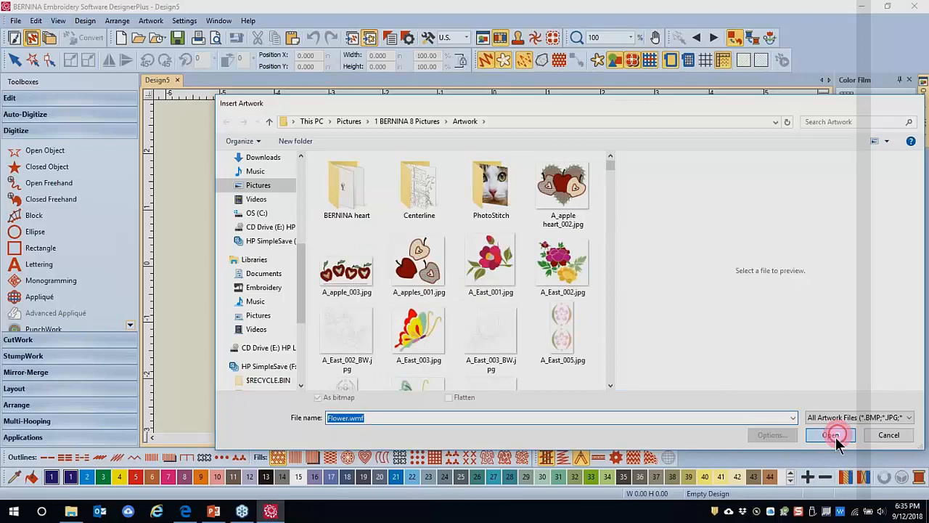
pyautogui.scroll(5, 488, 272)
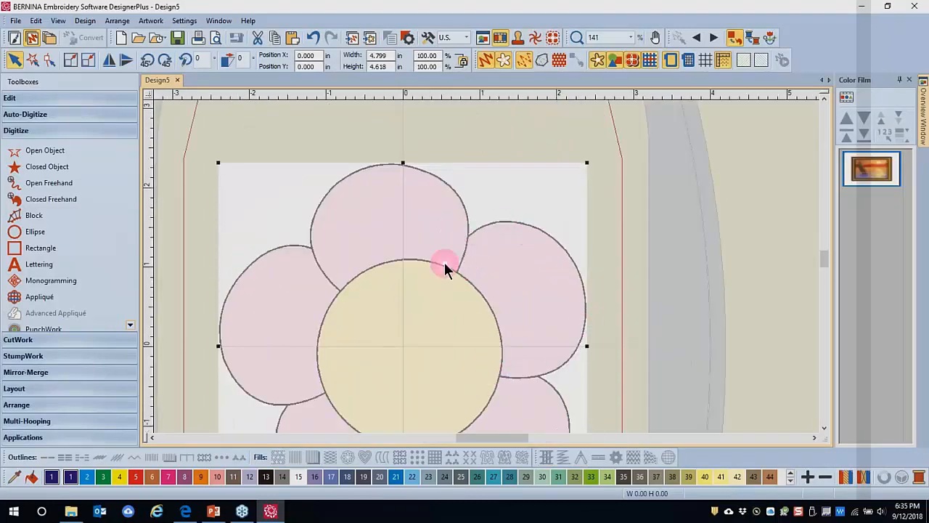
pyautogui.scroll(1, 826, 265)
pyautogui.scroll(-7, 825, 265)
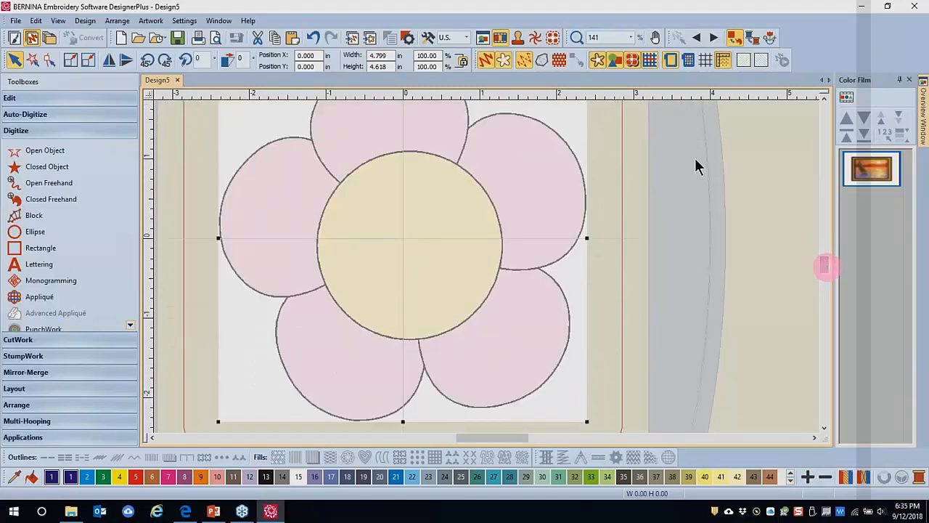
# Step: Digitize an appliqué along the outline of the flower's upper-right petal, closing it along the yellow center circle's edge
pyautogui.click(40, 298)
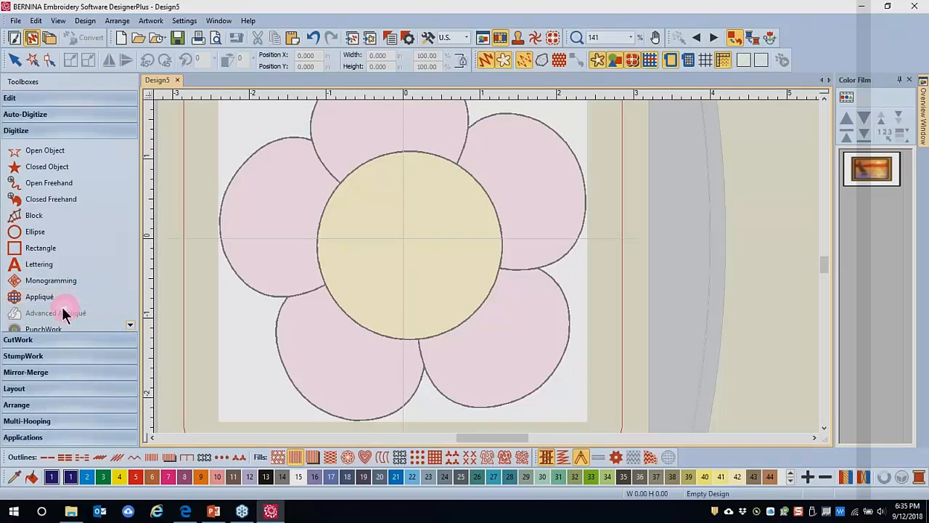
pyautogui.click(87, 294)
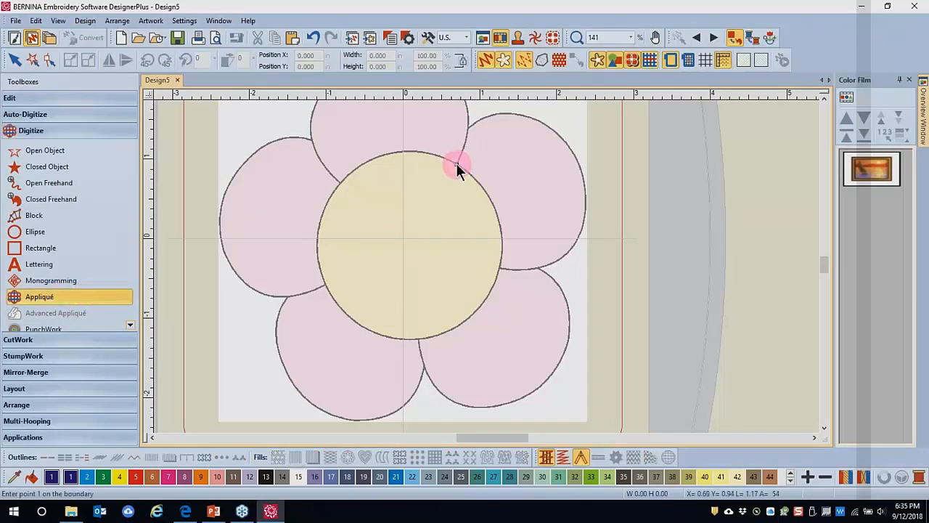
pyautogui.click(468, 130)
pyautogui.click(501, 192)
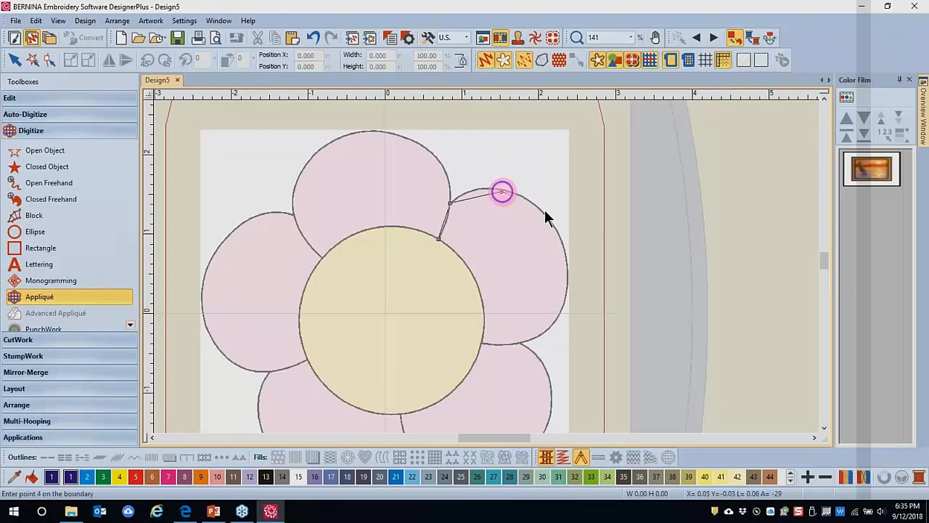
pyautogui.click(562, 242)
pyautogui.click(554, 323)
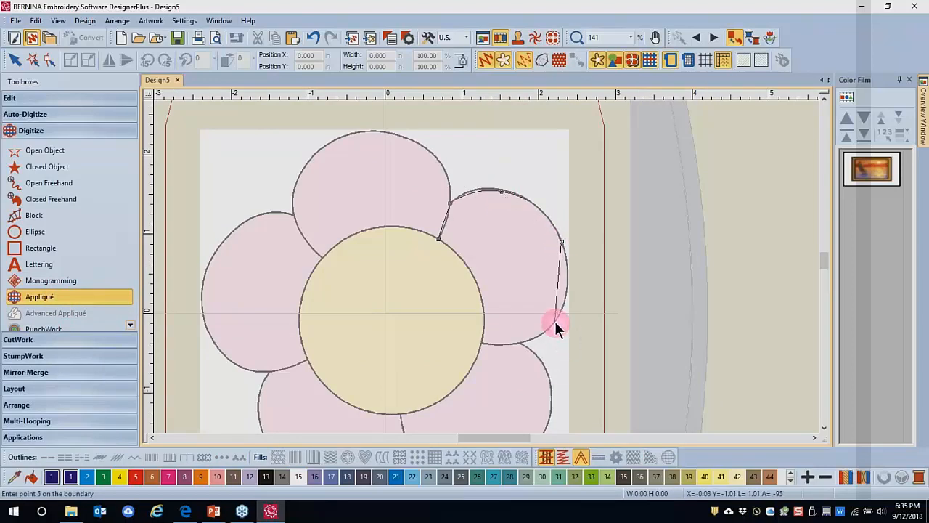
pyautogui.click(521, 343)
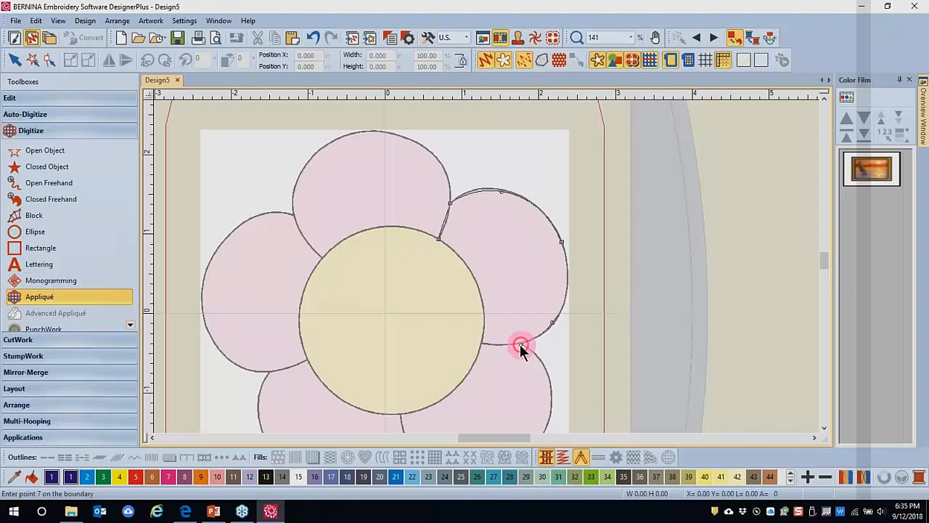
pyautogui.click(479, 342)
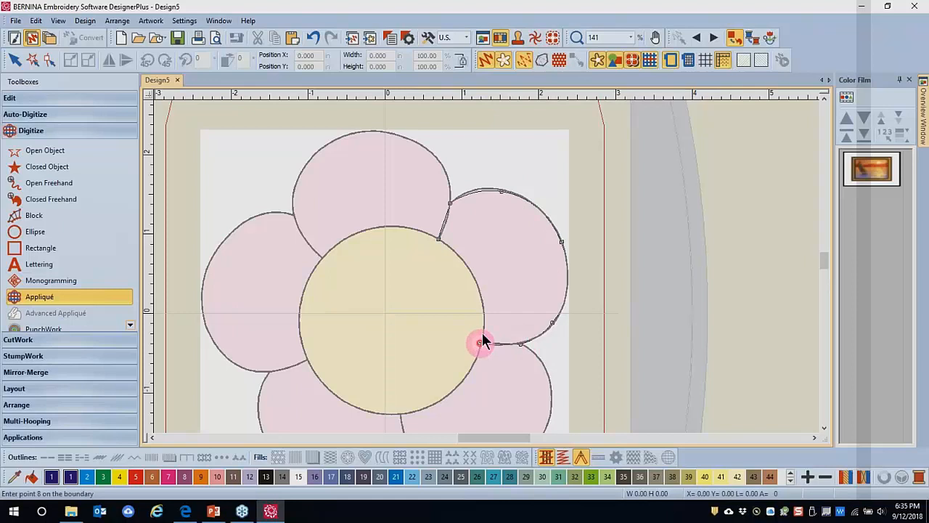
pyautogui.click(475, 283)
pyautogui.press('Return')
pyautogui.click(414, 231)
pyautogui.press('Escape')
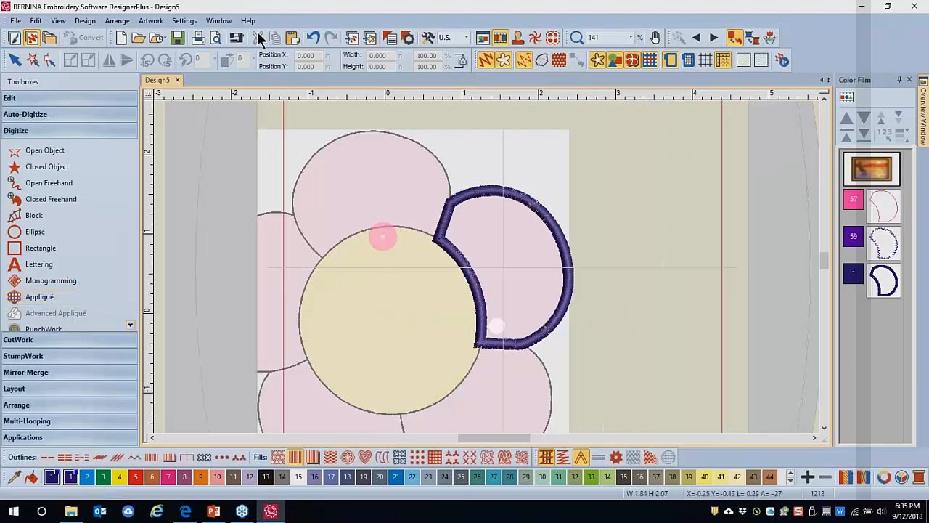
# Step: Reshape the petal appliqué by adjusting its lower inner corner node where the petal meets the yellow center
pyautogui.click(482, 193)
pyautogui.click(46, 59)
pyautogui.click(483, 341)
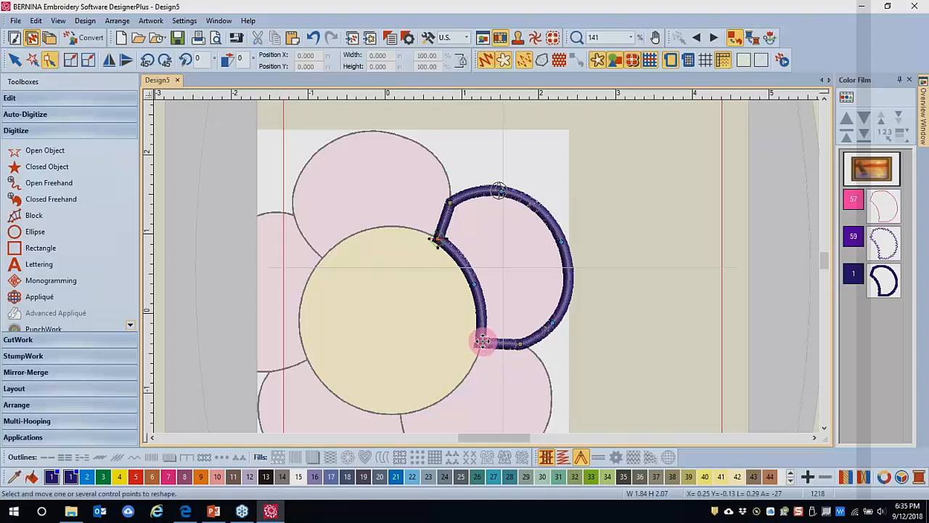
pyautogui.click(552, 388)
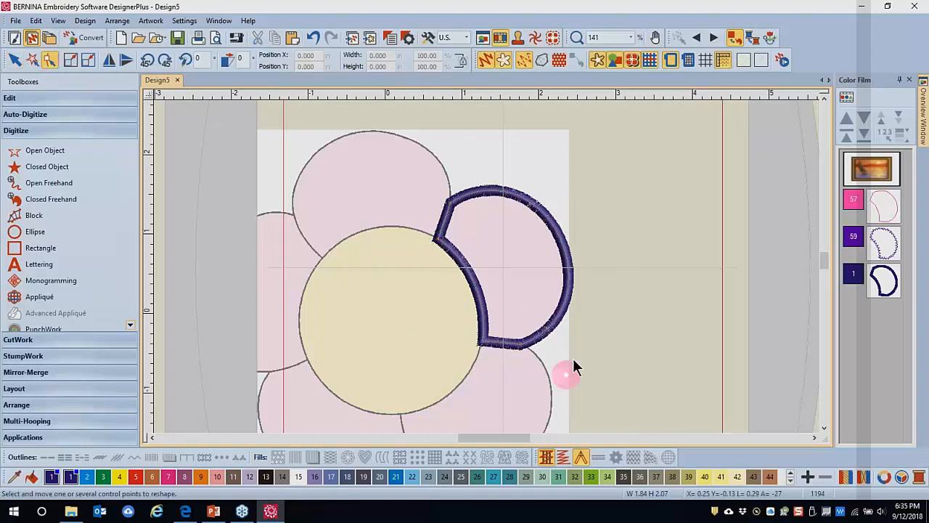
# Step: Select the petal appliqué and recolor its satin border with color 10
pyautogui.click(557, 309)
pyautogui.click(568, 307)
pyautogui.click(214, 477)
# Step: Repeat the petal appliqué as a five-copy wreath around the flower's center without merging the overlapped objects
pyautogui.scroll(-1, 311, 334)
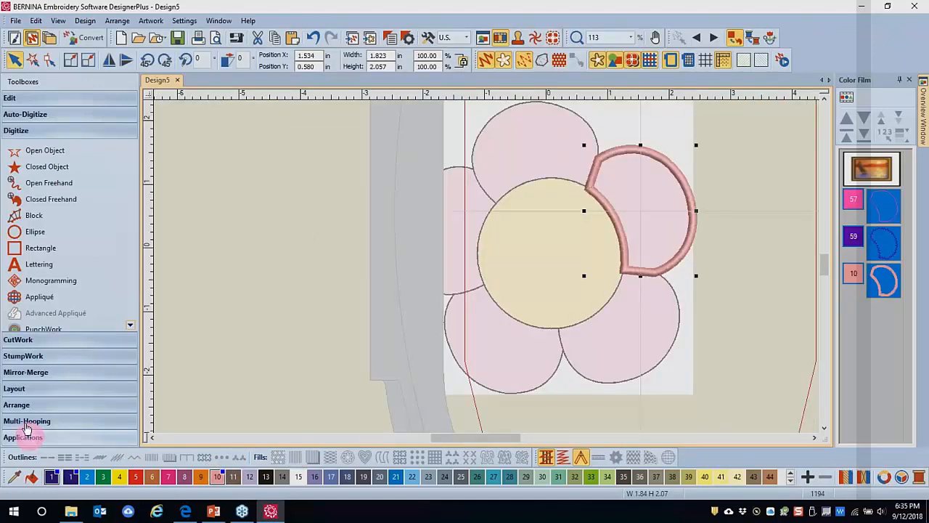
pyautogui.click(25, 372)
pyautogui.click(36, 282)
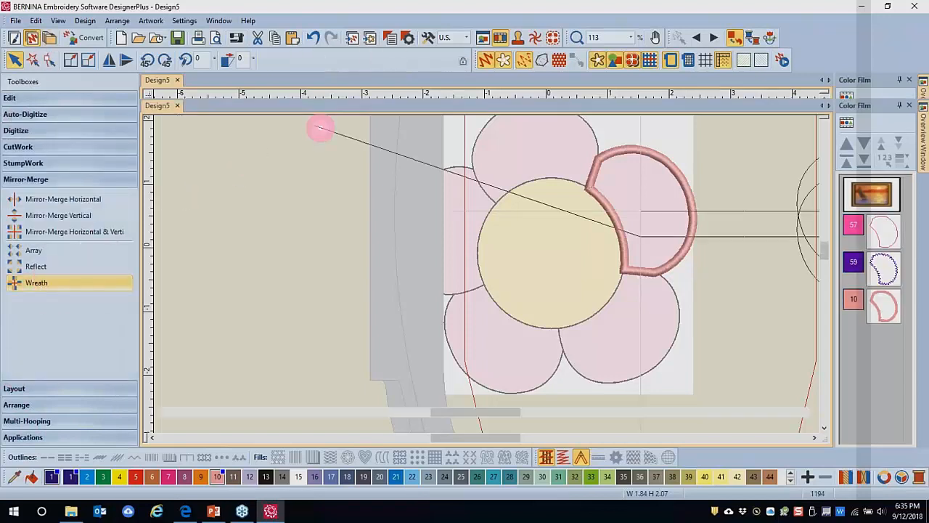
pyautogui.click(278, 85)
pyautogui.click(270, 116)
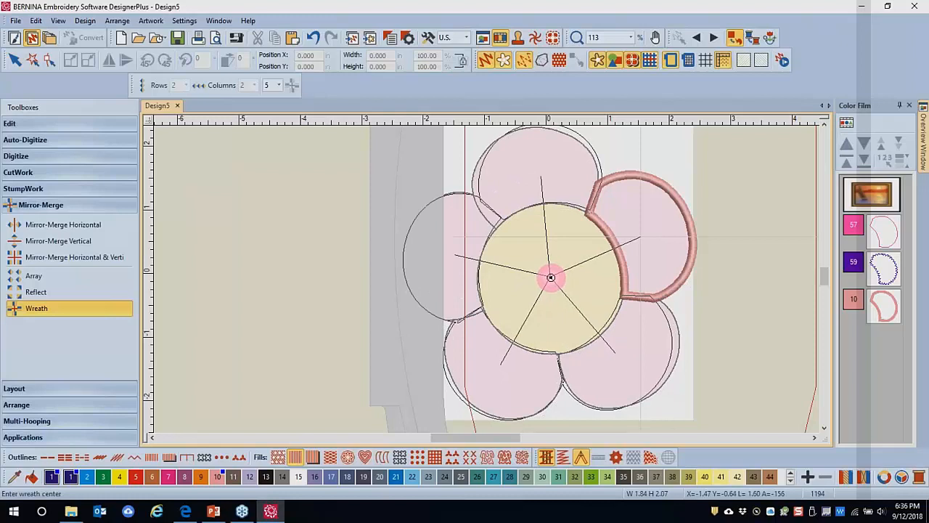
pyautogui.click(551, 278)
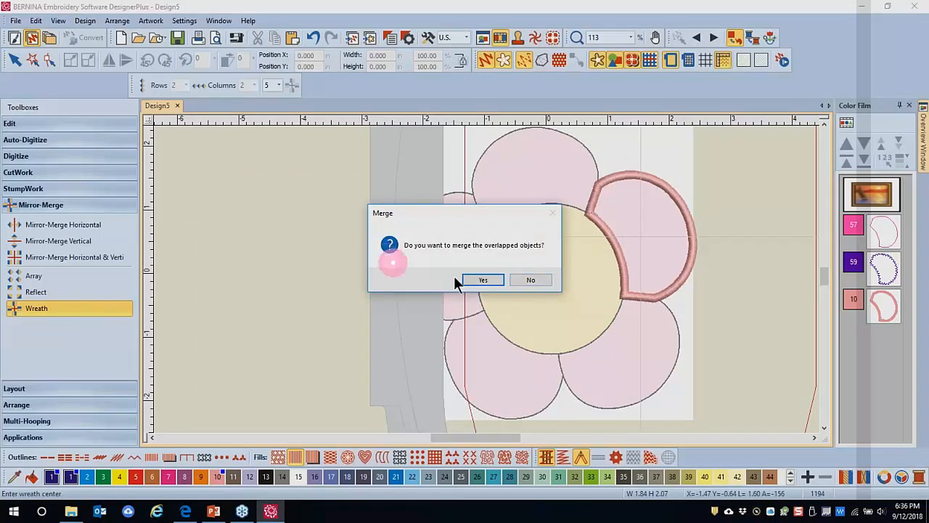
pyautogui.click(528, 280)
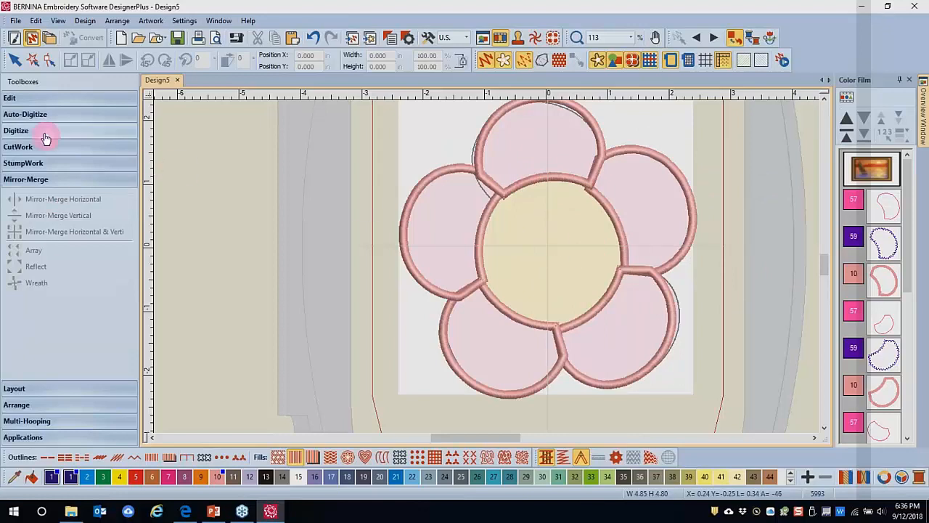
# Step: Digitize a circular appliqué in color 7 around the flower's yellow center, overlapping the inner edges of the petals
pyautogui.click(15, 131)
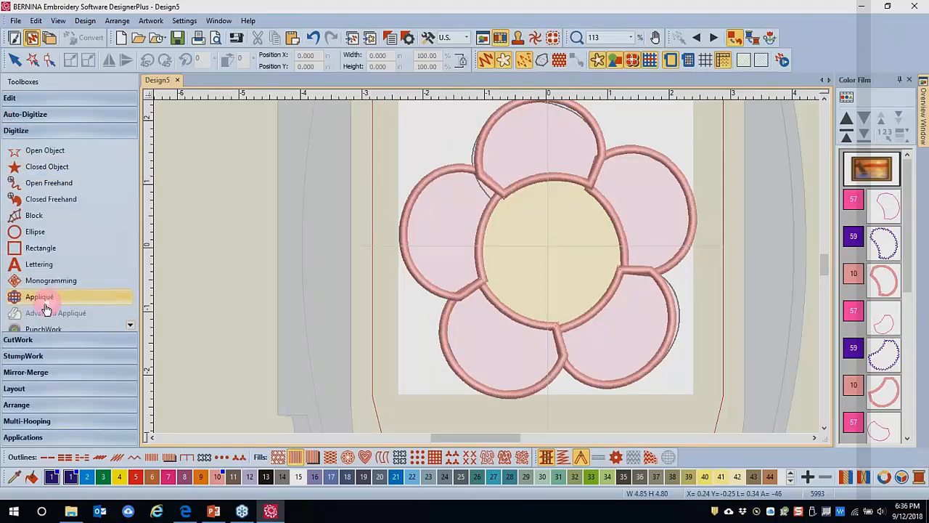
pyautogui.click(43, 298)
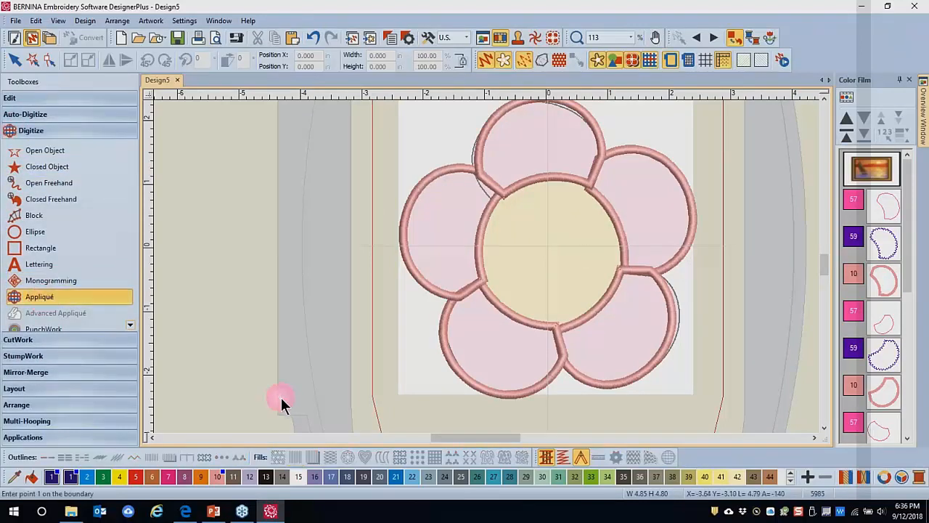
pyautogui.click(168, 476)
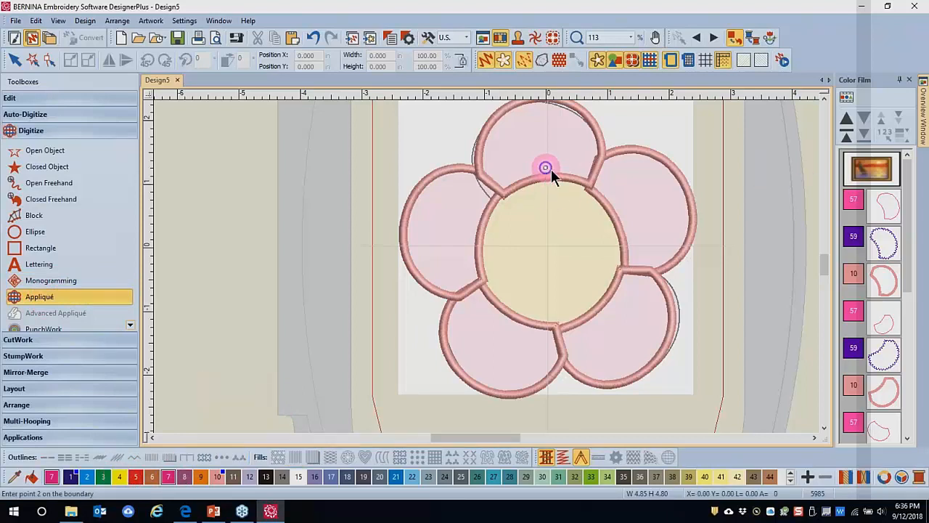
pyautogui.click(629, 247)
pyautogui.click(553, 333)
pyautogui.click(472, 247)
pyautogui.press('Return')
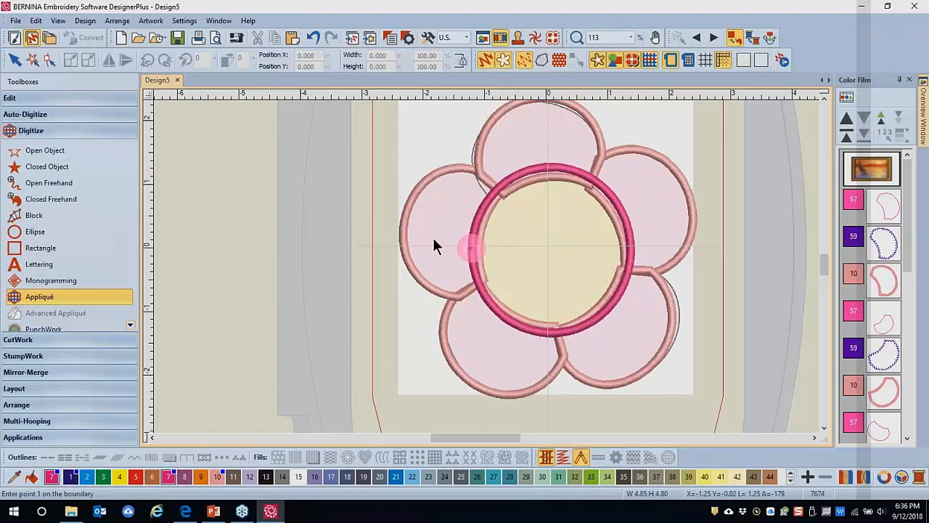
pyautogui.press('Escape')
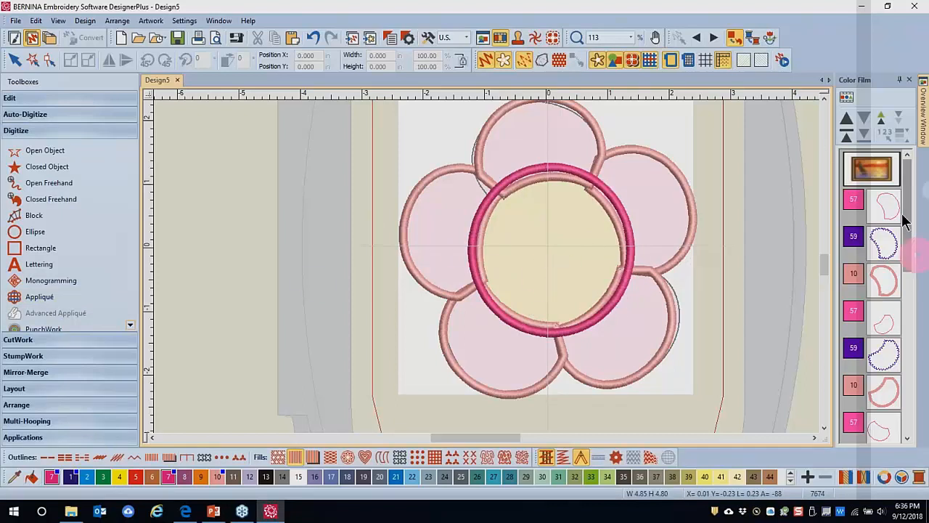
# Step: Hide the background picture, then select the whole flower design and remove its appliqué overlaps
pyautogui.click(597, 61)
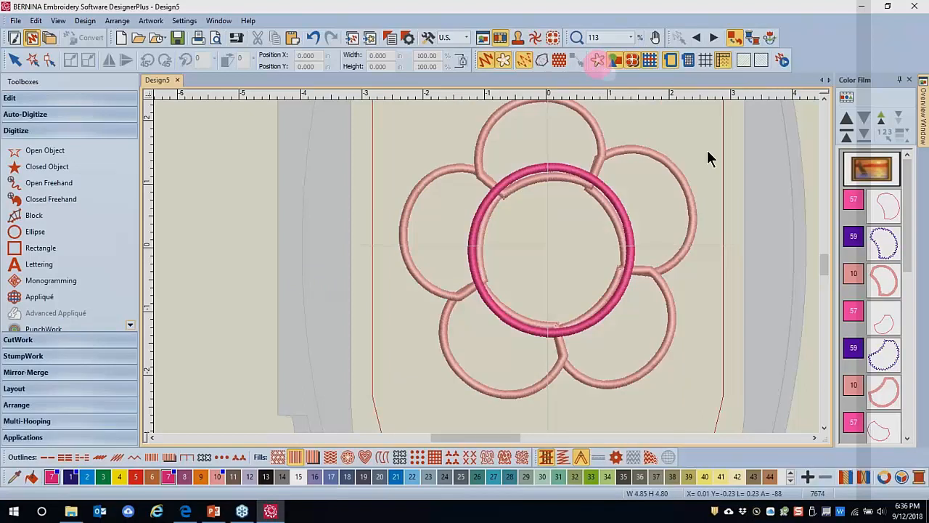
pyautogui.scroll(-1, 691, 151)
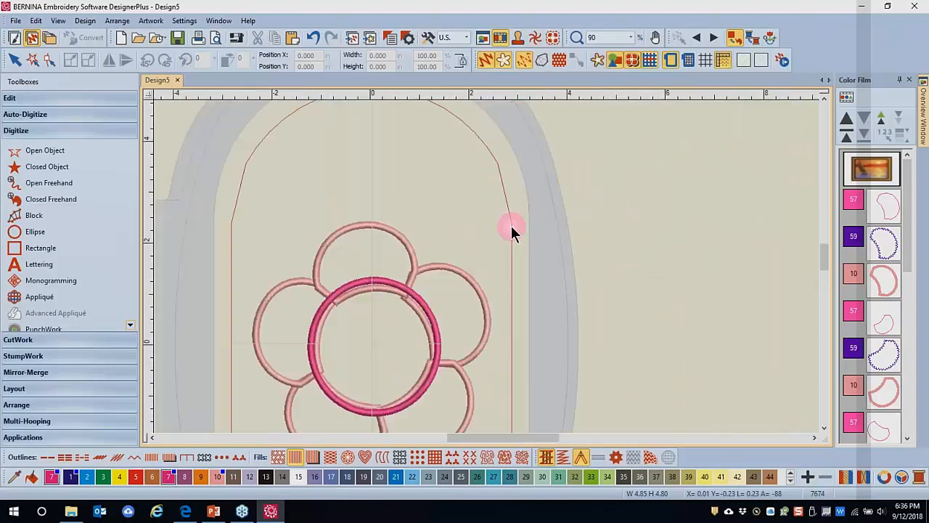
pyautogui.hotkey('ctrl', 'a')
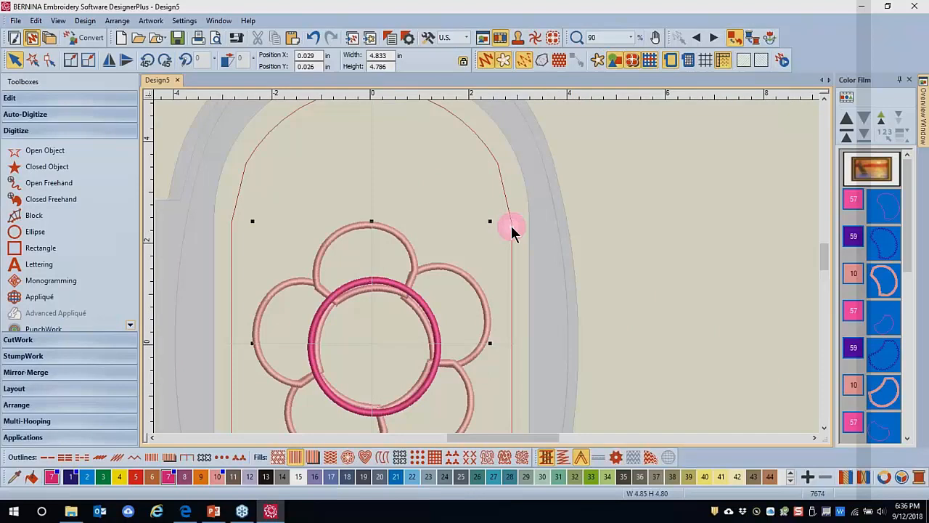
pyautogui.press('0')
pyautogui.click(19, 99)
pyautogui.click(130, 292)
pyautogui.click(130, 292)
pyautogui.scroll(-1, 72, 292)
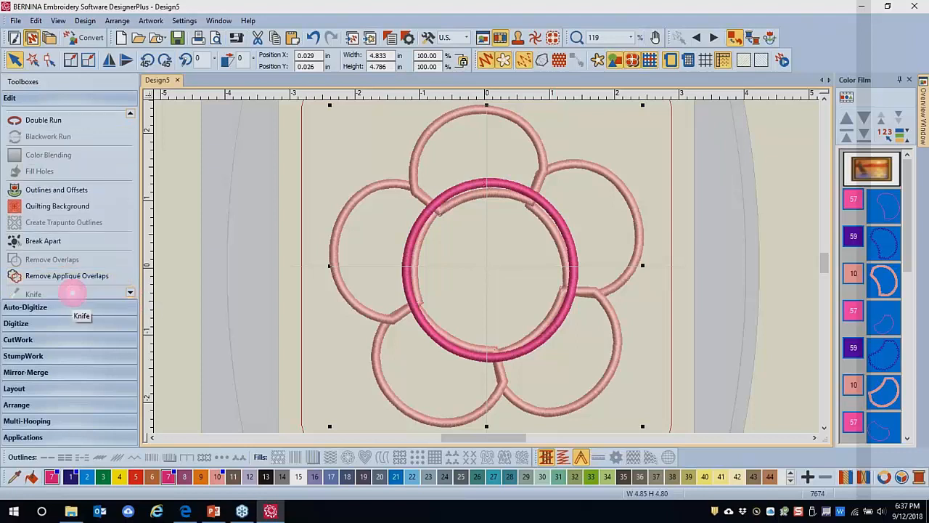
pyautogui.click(75, 276)
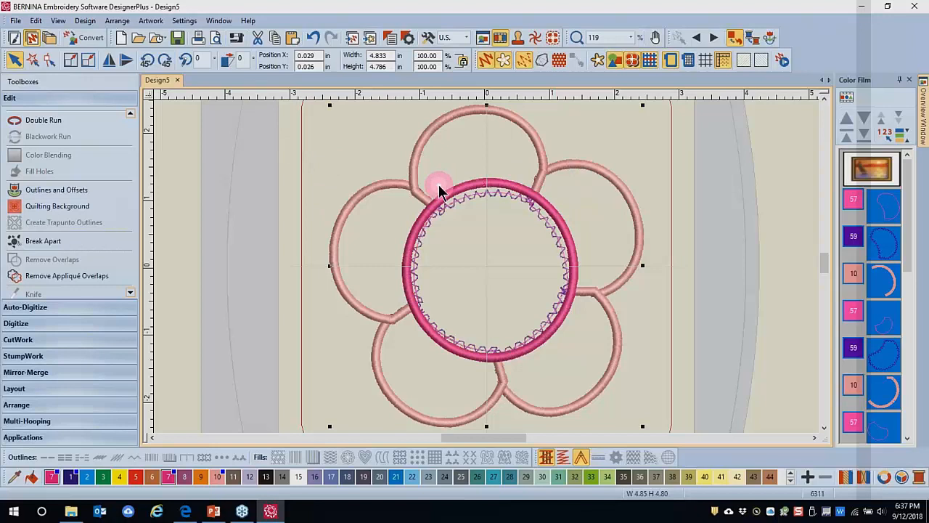
# Step: Close the flower design and open a new blank design in the artwork canvas
pyautogui.click(178, 81)
pyautogui.click(474, 280)
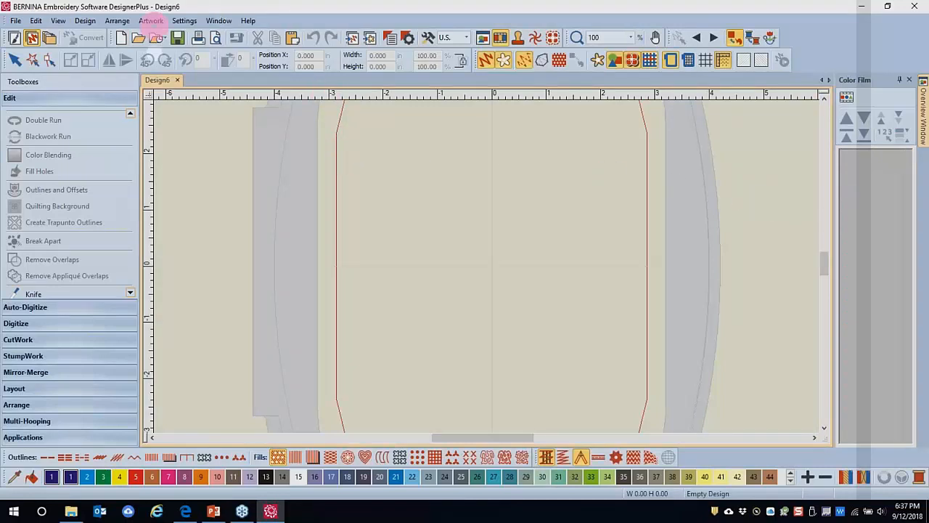
pyautogui.click(16, 38)
pyautogui.click(560, 199)
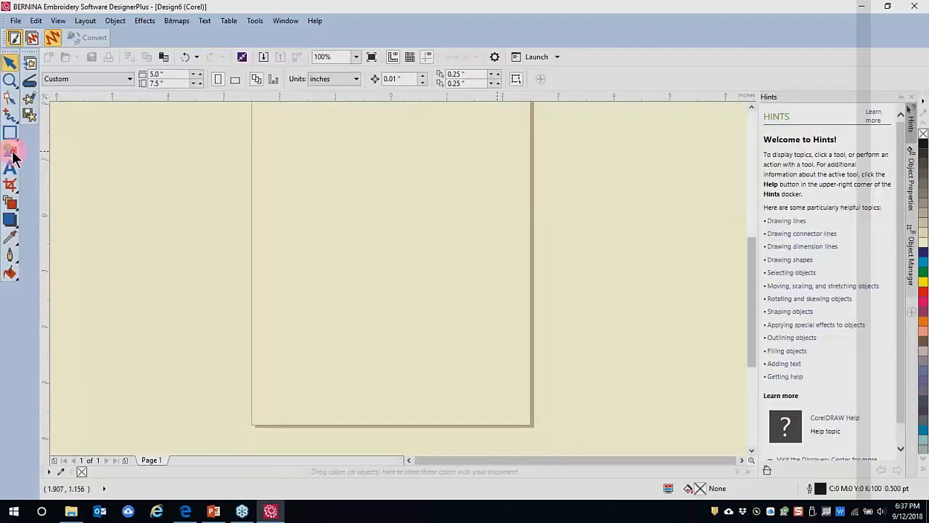
# Step: Draw a basic heart shape about 3.1 by 3.4 inches on the page and convert it to embroidery
pyautogui.click(11, 152)
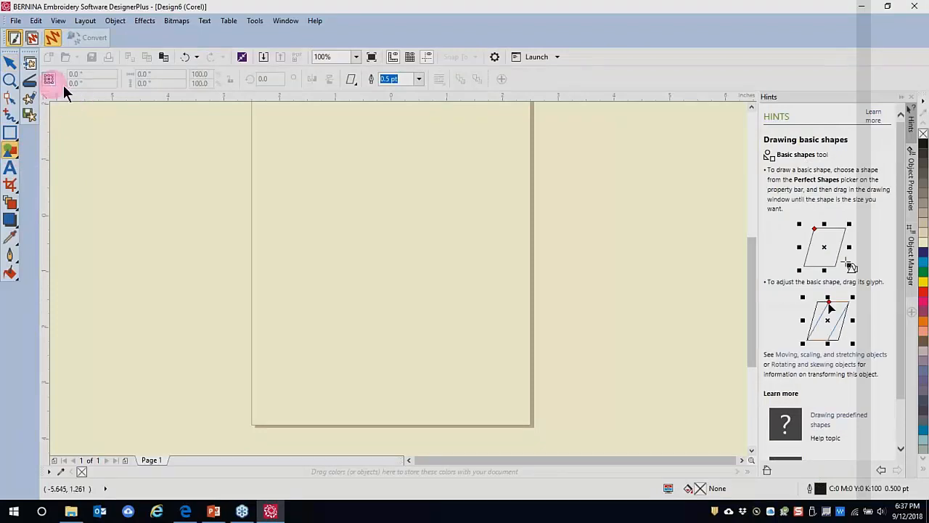
pyautogui.click(356, 83)
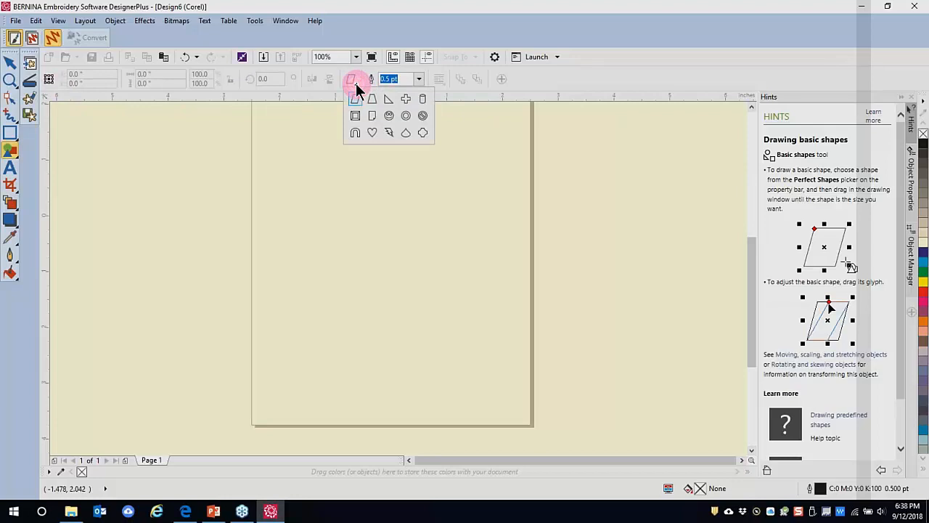
pyautogui.click(372, 133)
pyautogui.moveTo(300, 149); pyautogui.dragTo(425, 252)
pyautogui.moveTo(452, 293); pyautogui.dragTo(475, 339)
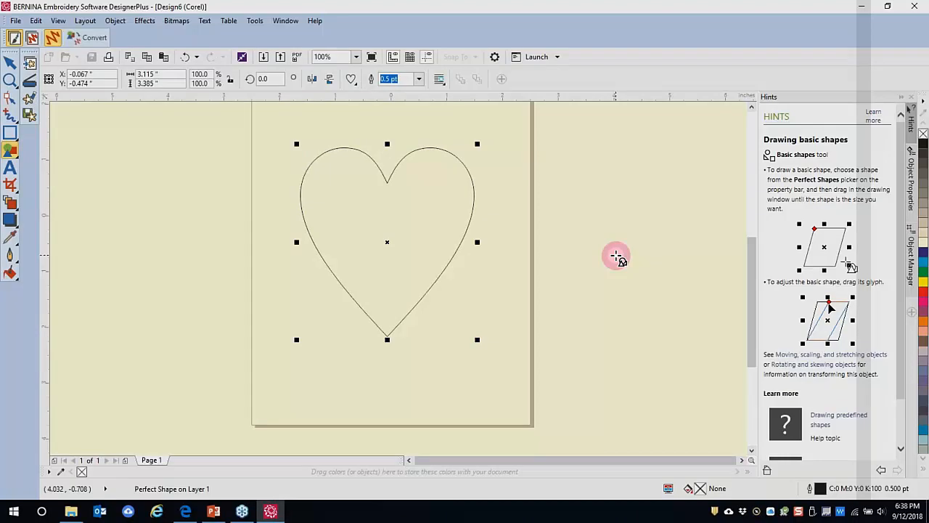
pyautogui.click(87, 38)
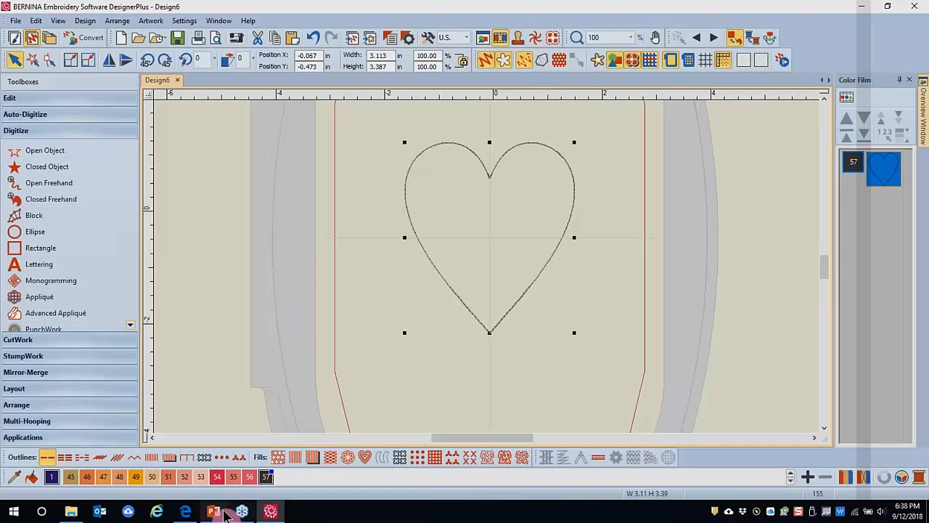
# Step: Recolor the heart outline with color 54 and set it to a Pattern Run using Home Dec pattern 407
pyautogui.click(216, 477)
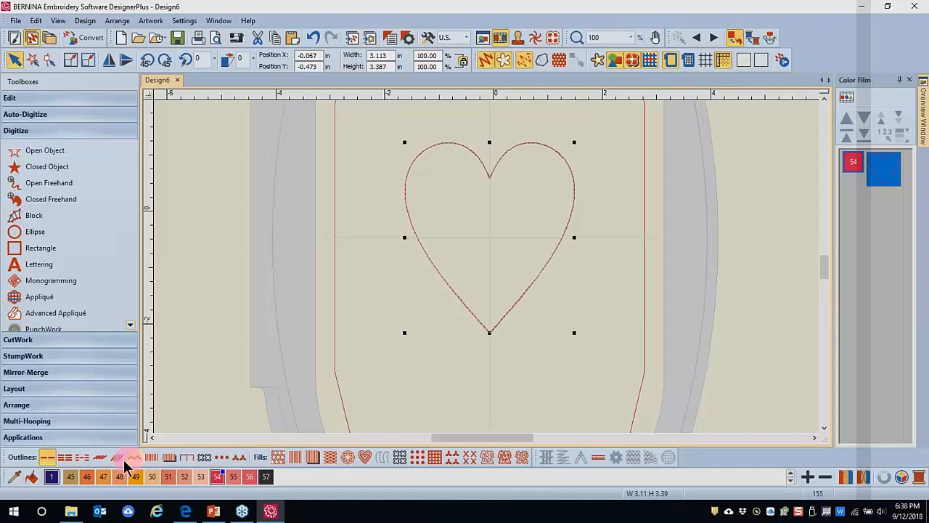
pyautogui.click(240, 456)
pyautogui.rightClick(239, 456)
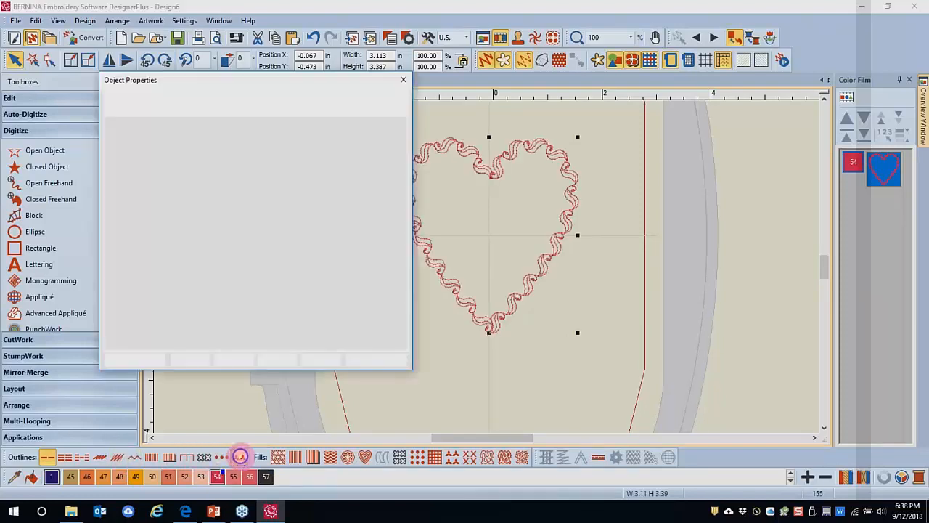
pyautogui.click(256, 163)
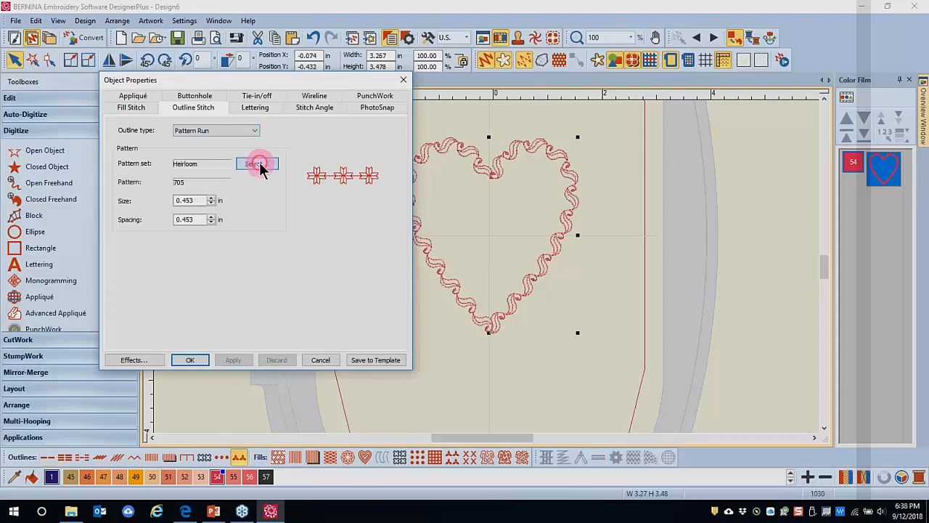
pyautogui.click(288, 113)
pyautogui.scroll(-2, 247, 181)
pyautogui.click(213, 219)
pyautogui.click(197, 226)
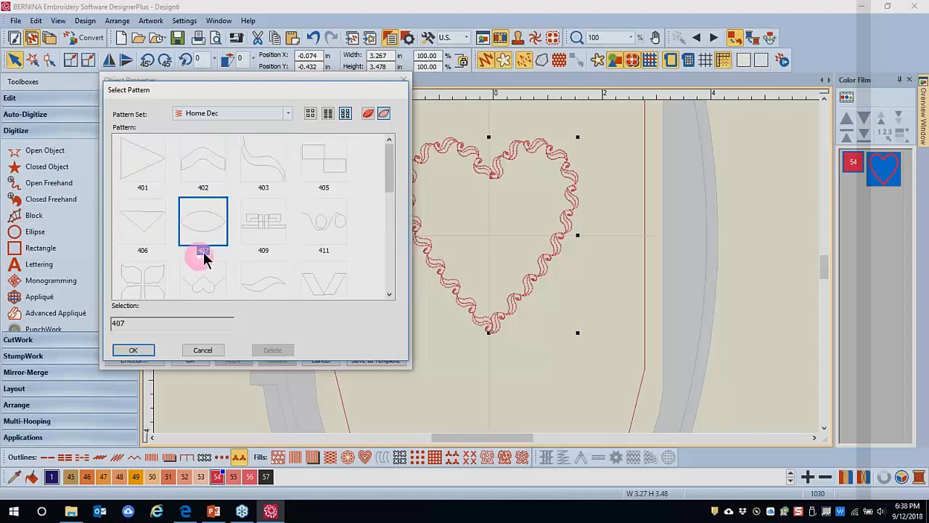
pyautogui.click(133, 351)
pyautogui.click(186, 359)
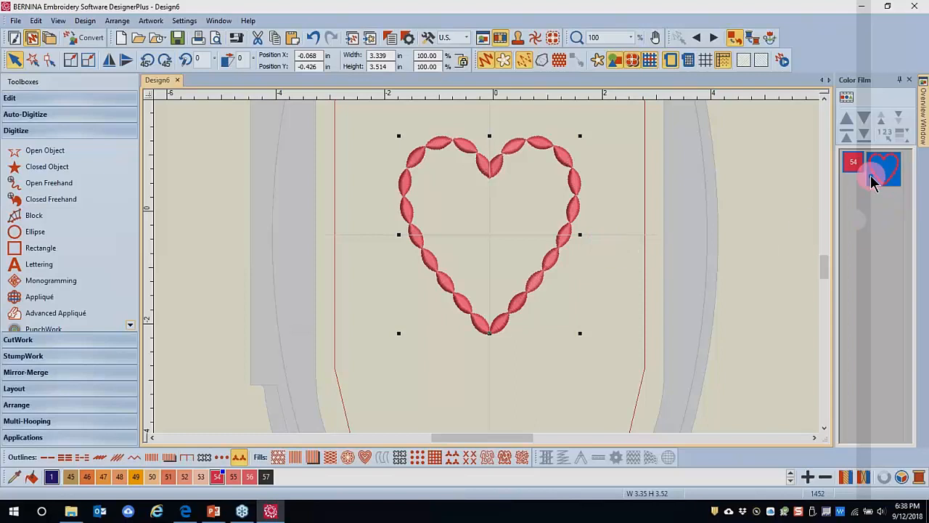
# Step: Use Advanced Appliqué to fill the heart patch with a dark red fabric from the Benartex Apple Butter collection
pyautogui.click(30, 317)
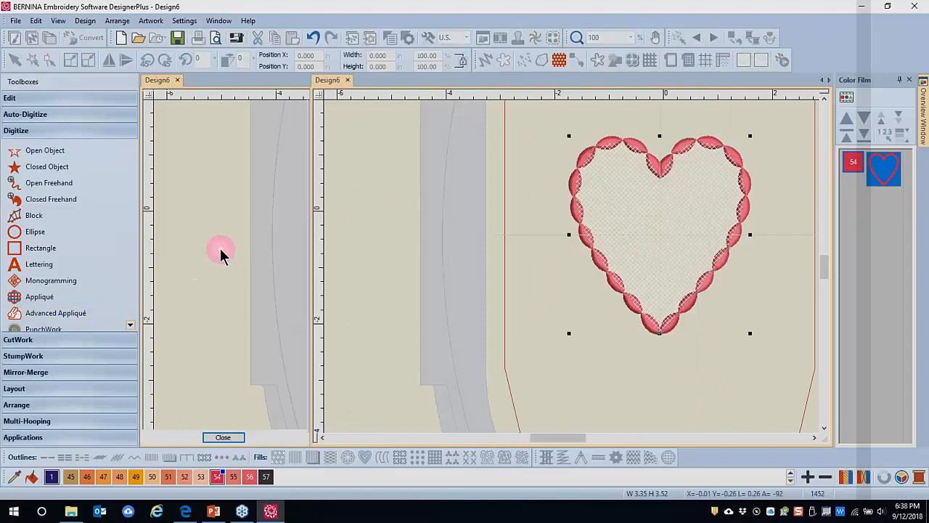
pyautogui.click(185, 121)
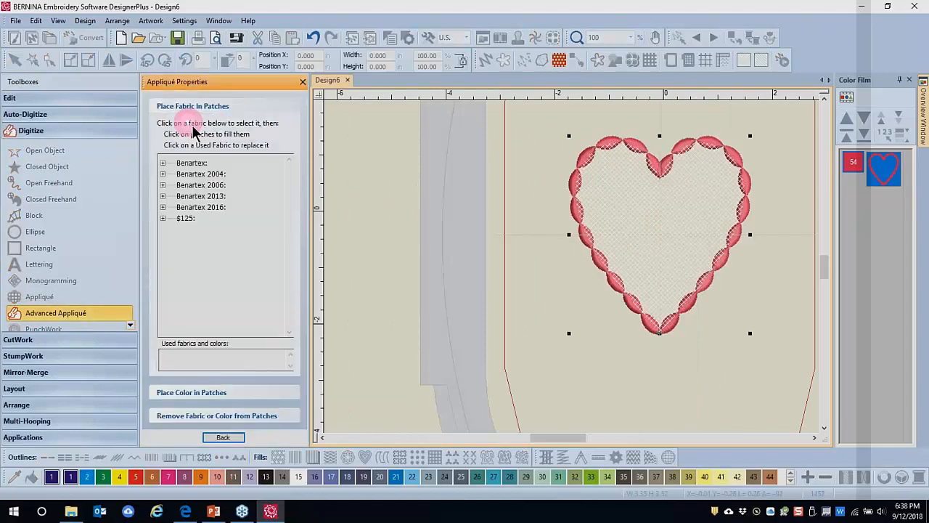
pyautogui.click(163, 163)
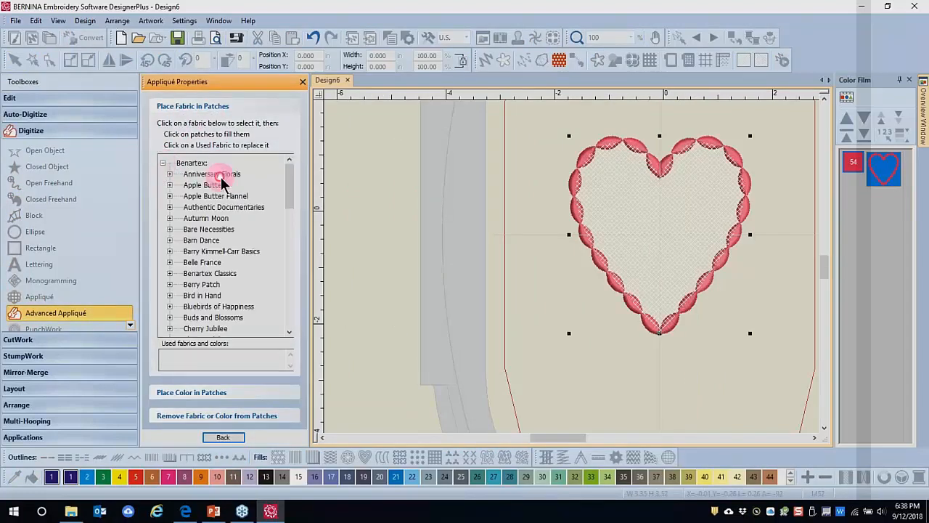
pyautogui.click(169, 185)
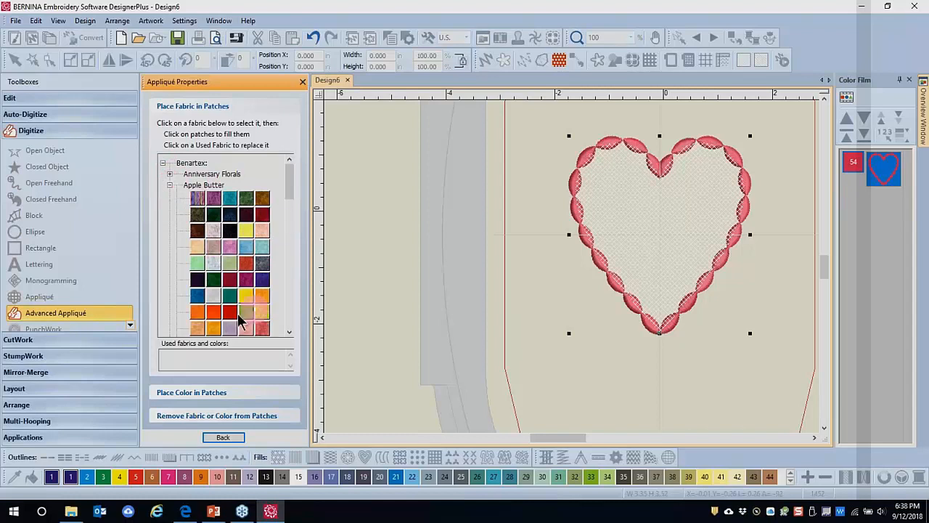
pyautogui.click(228, 294)
pyautogui.click(654, 232)
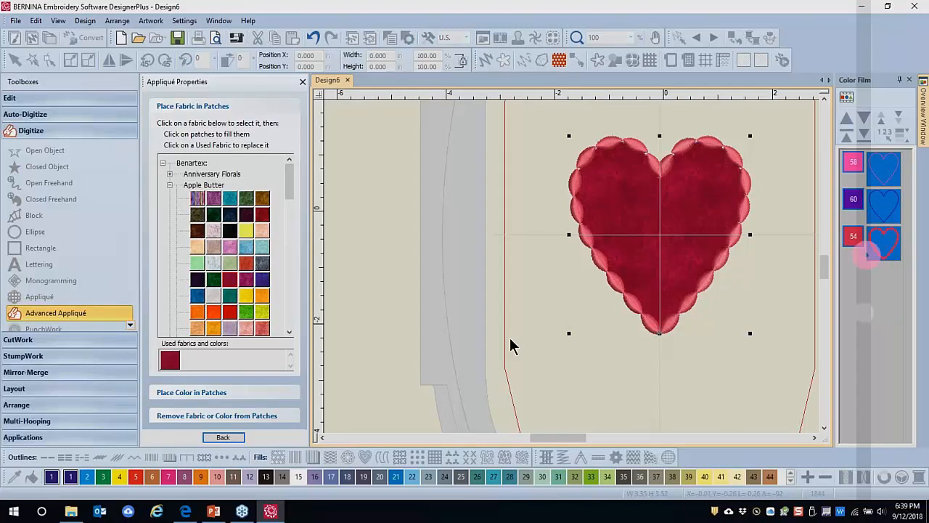
pyautogui.click(223, 437)
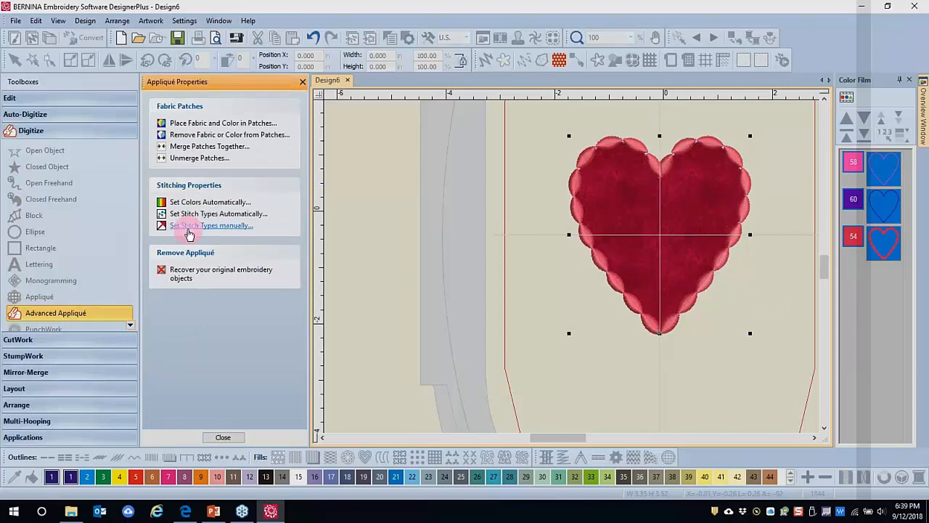
# Step: Manually set the heart boundary's stitching to include a cutting line and a run stitch tackdown, and finish the appliqué
pyautogui.click(213, 231)
pyautogui.click(684, 254)
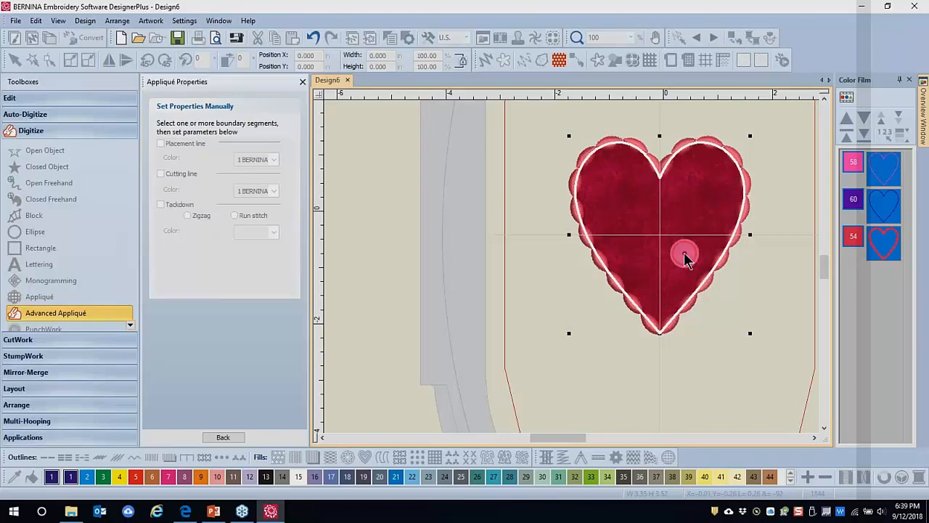
pyautogui.click(161, 174)
pyautogui.click(176, 298)
pyautogui.click(160, 174)
pyautogui.click(527, 218)
pyautogui.click(889, 250)
pyautogui.click(879, 263)
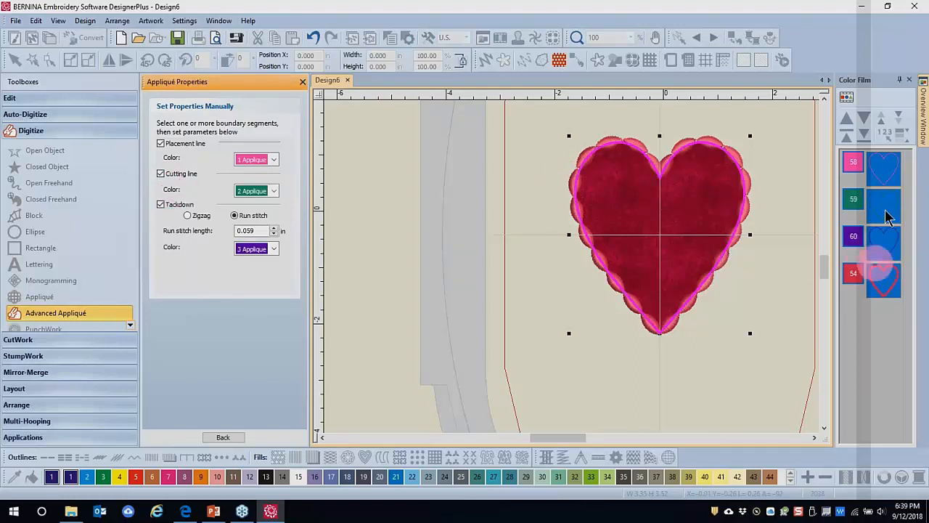
pyautogui.click(236, 217)
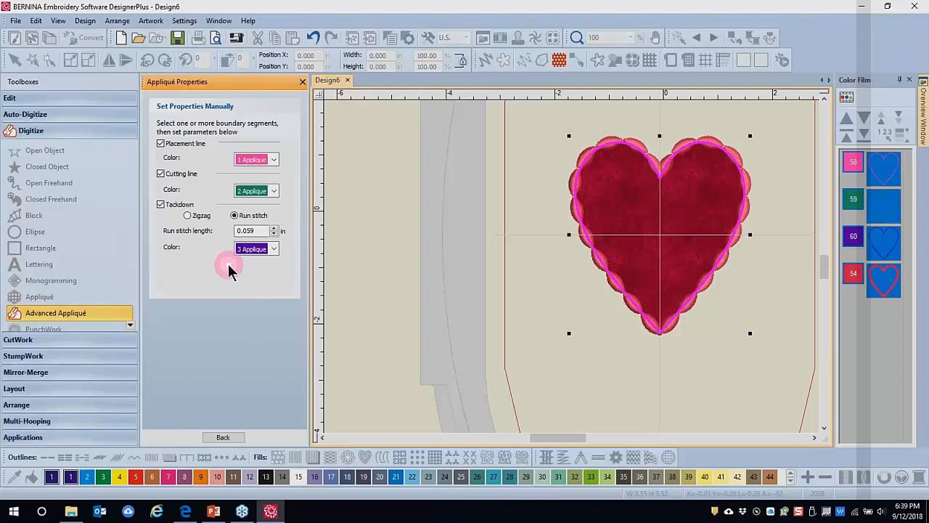
pyautogui.click(224, 438)
pyautogui.click(226, 438)
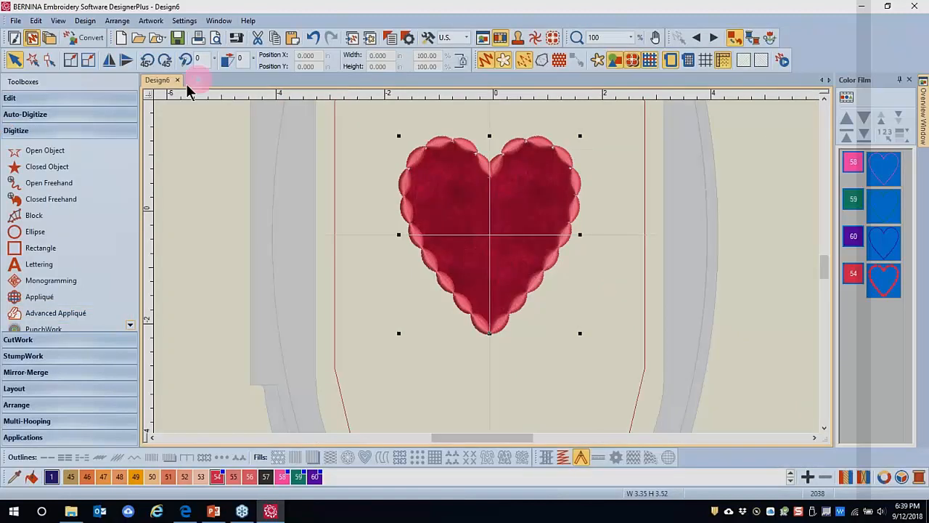
# Step: Close the heart design and create another blank design, showing its artwork canvas
pyautogui.click(178, 80)
pyautogui.click(468, 280)
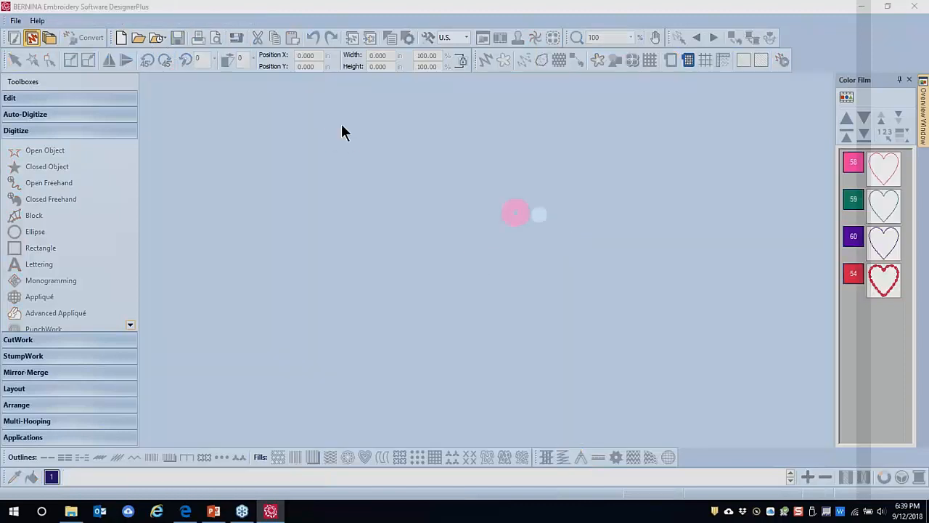
pyautogui.click(122, 37)
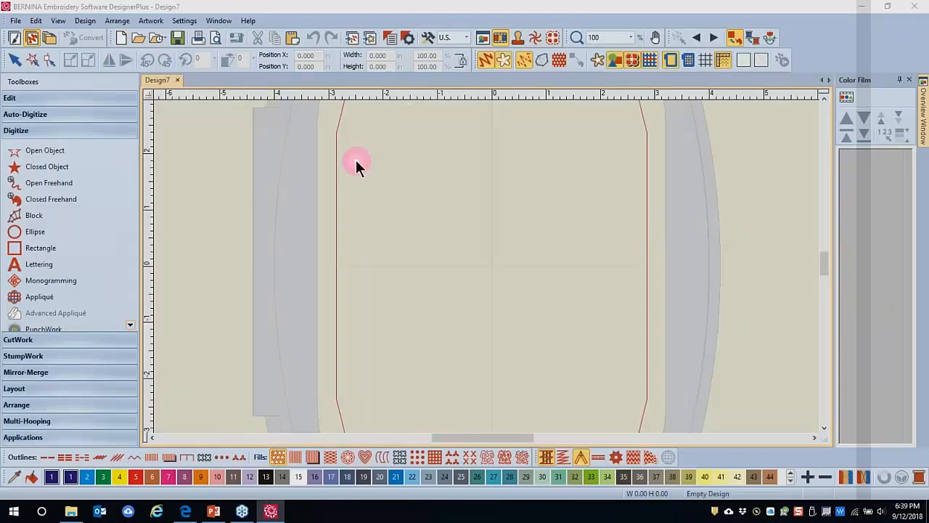
pyautogui.click(13, 37)
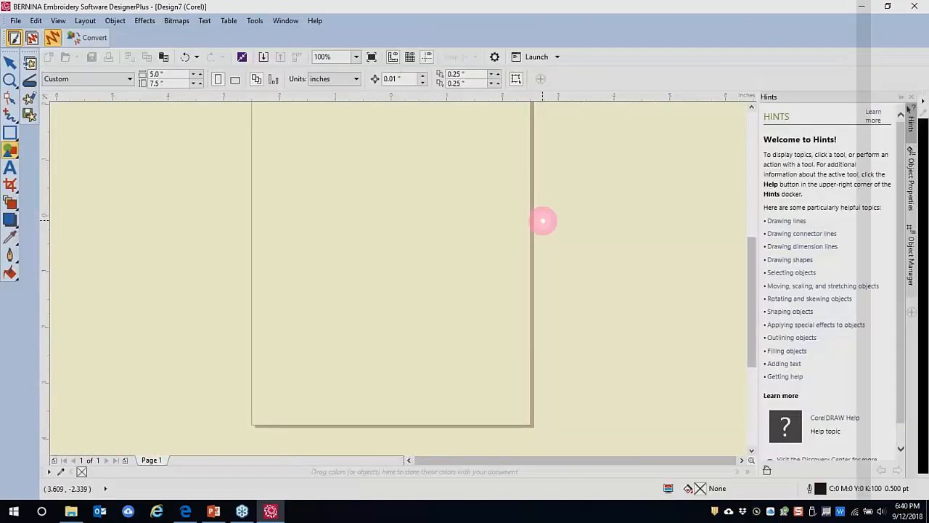
pyautogui.click(347, 258)
pyautogui.click(377, 254)
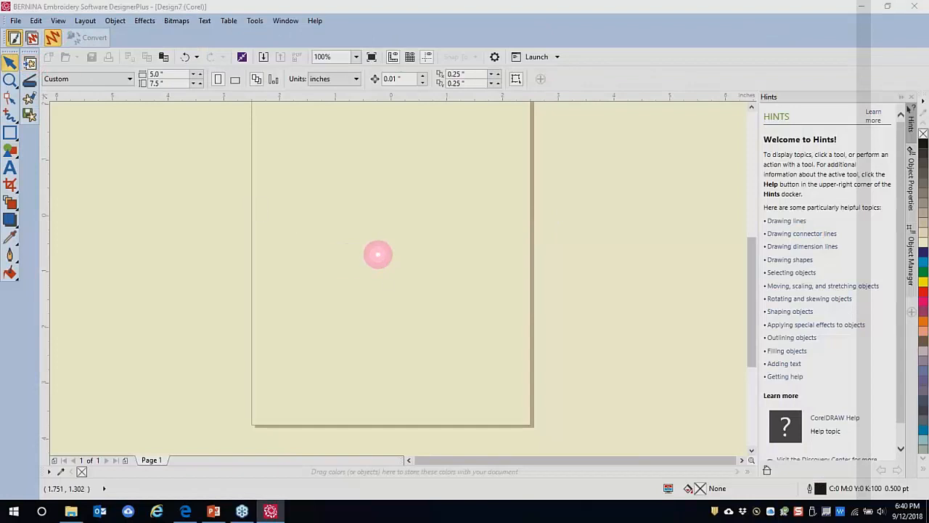
# Step: Import the Santa.jpg pattern picture onto the artwork canvas
pyautogui.hotkey('ctrl', 'i')
pyautogui.click(48, 128)
pyautogui.doubleClick(149, 228)
pyautogui.click(138, 119)
pyautogui.click(535, 321)
pyautogui.click(353, 245)
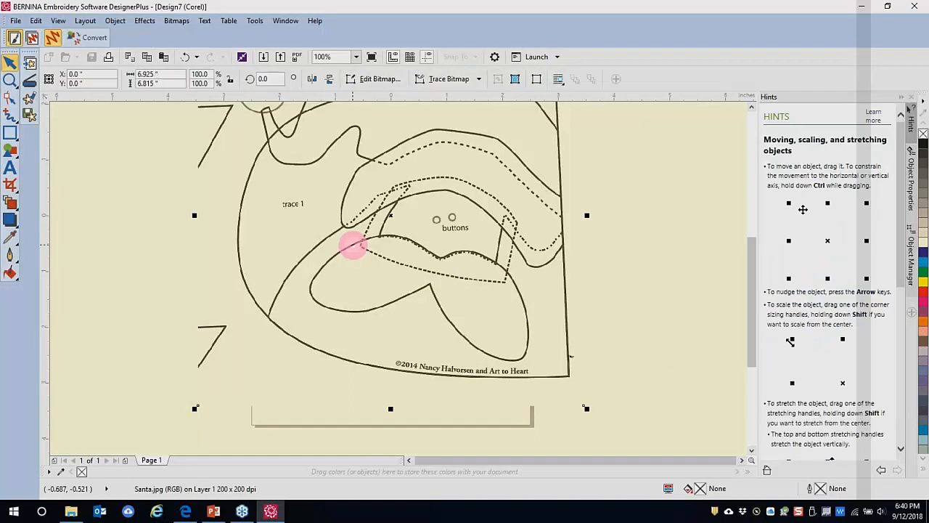
# Step: Show the Santa picture on the embroidery canvas and mirror it horizontally
pyautogui.click(33, 38)
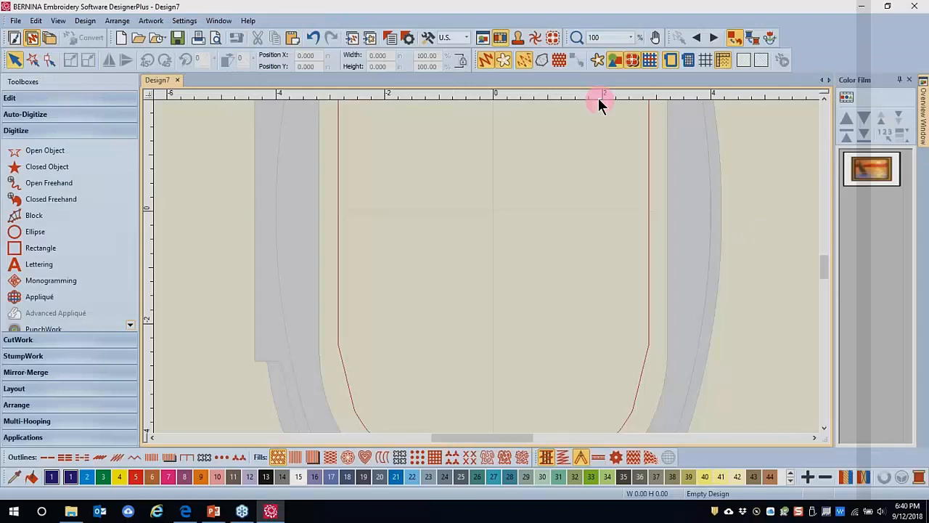
pyautogui.click(597, 60)
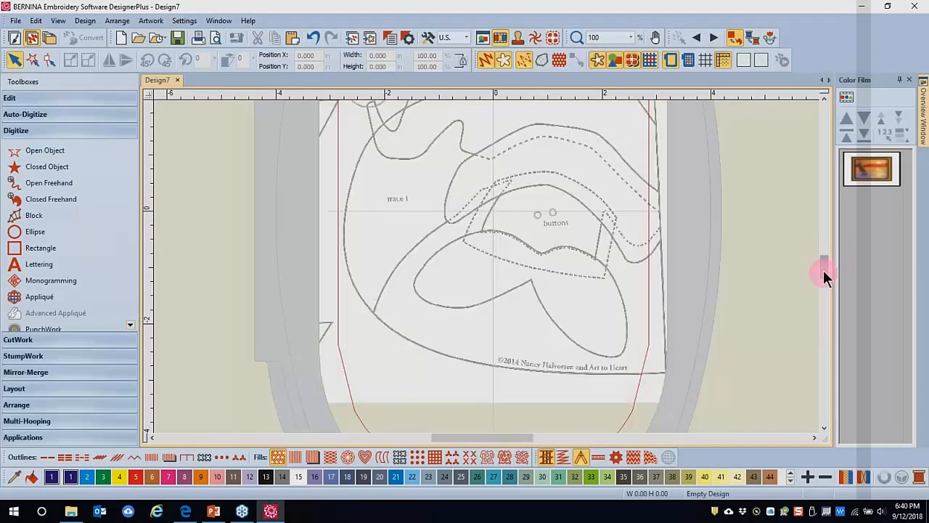
pyautogui.click(824, 269)
pyautogui.scroll(-1, 523, 196)
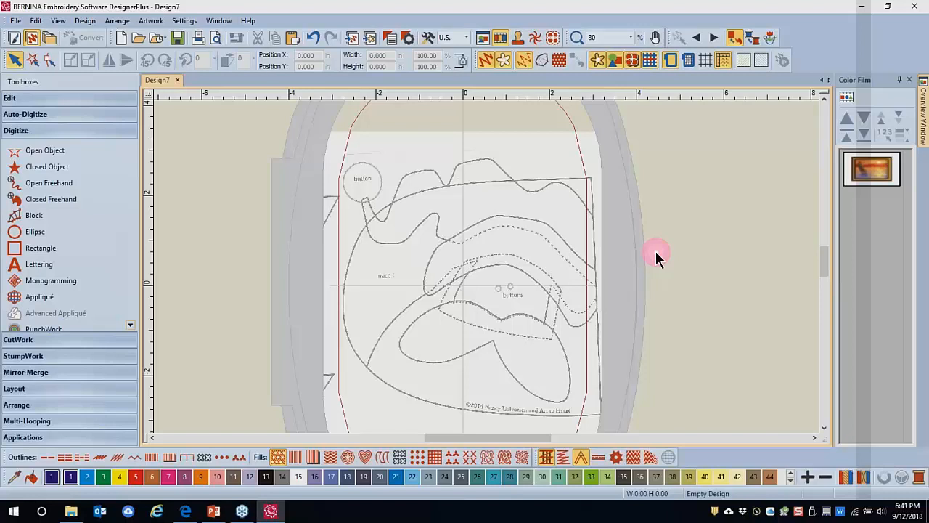
pyautogui.click(472, 241)
pyautogui.click(109, 61)
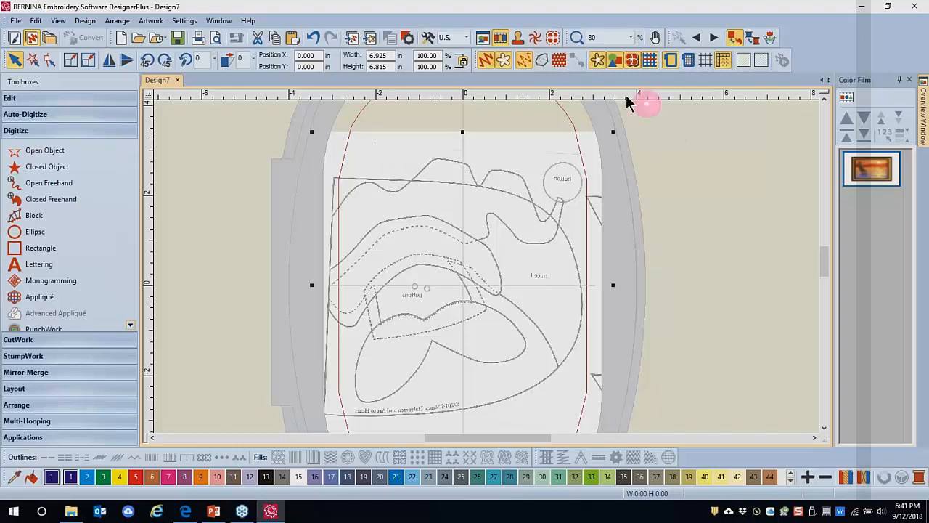
# Step: Change the machine hoop to a wider one that better fits the Santa picture
pyautogui.click(672, 61)
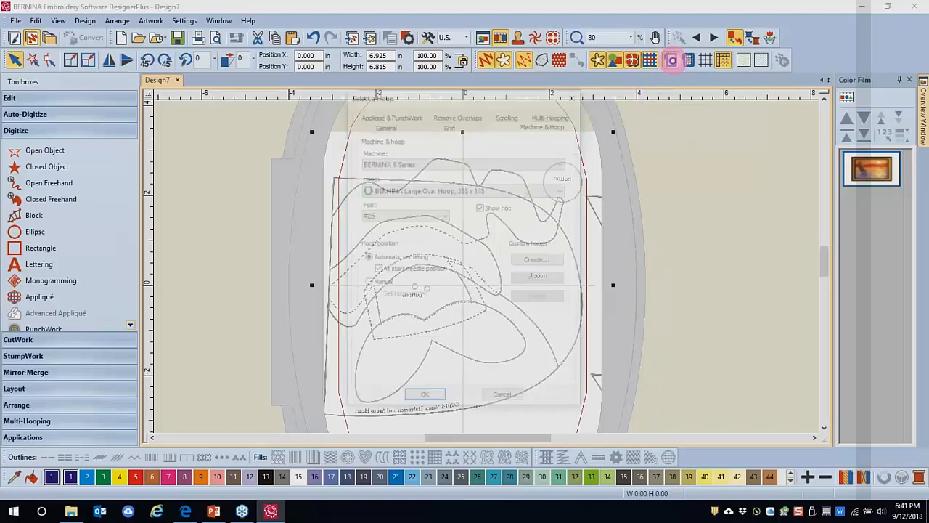
pyautogui.click(573, 193)
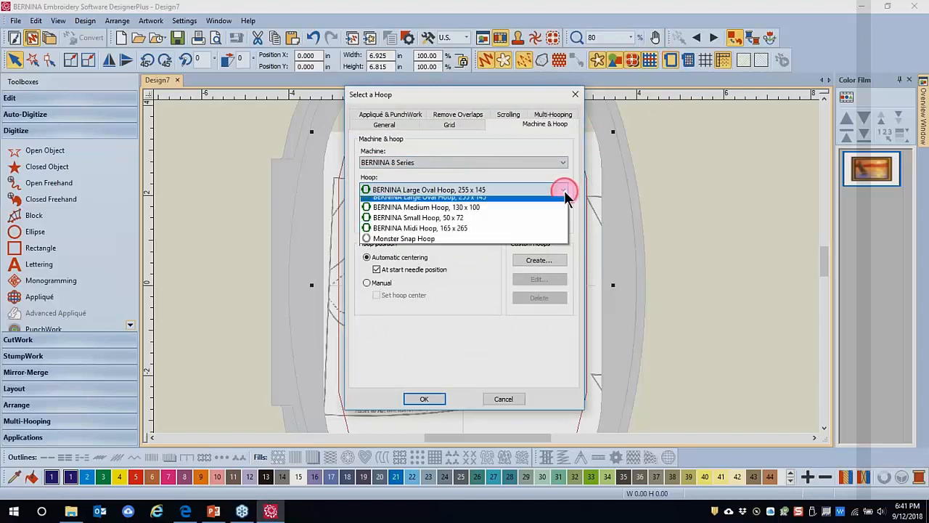
pyautogui.click(418, 267)
pyautogui.click(416, 400)
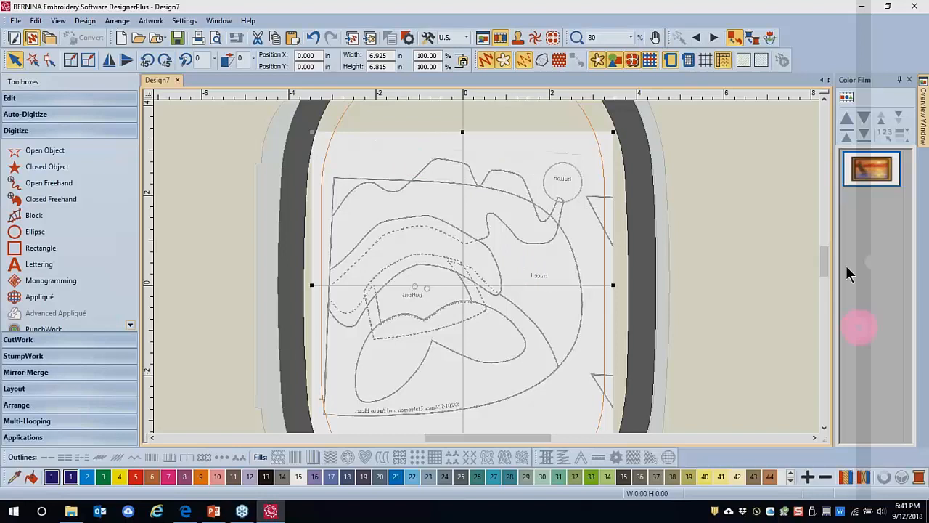
pyautogui.scroll(-2, 827, 264)
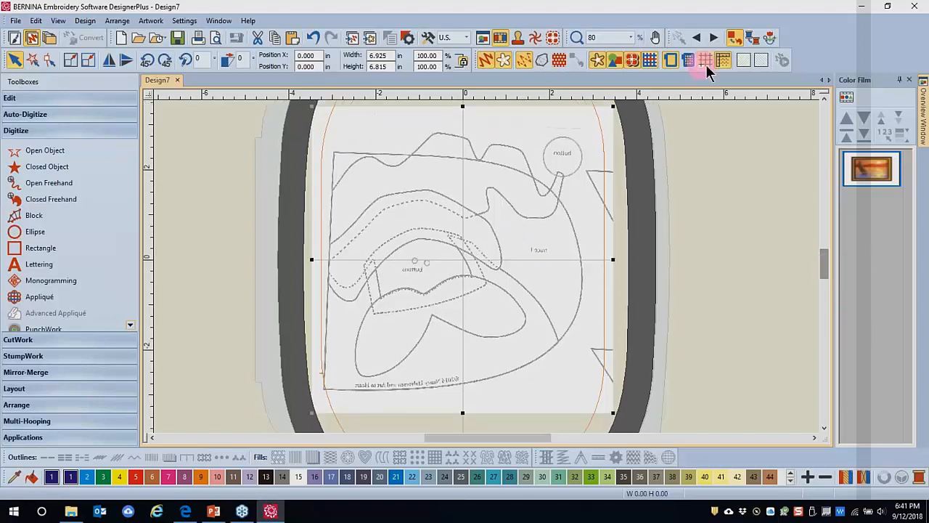
# Step: Using the grid as reference, rotate the Santa picture slightly until its straight side edge is vertical, and hide the grid and hoop
pyautogui.click(706, 59)
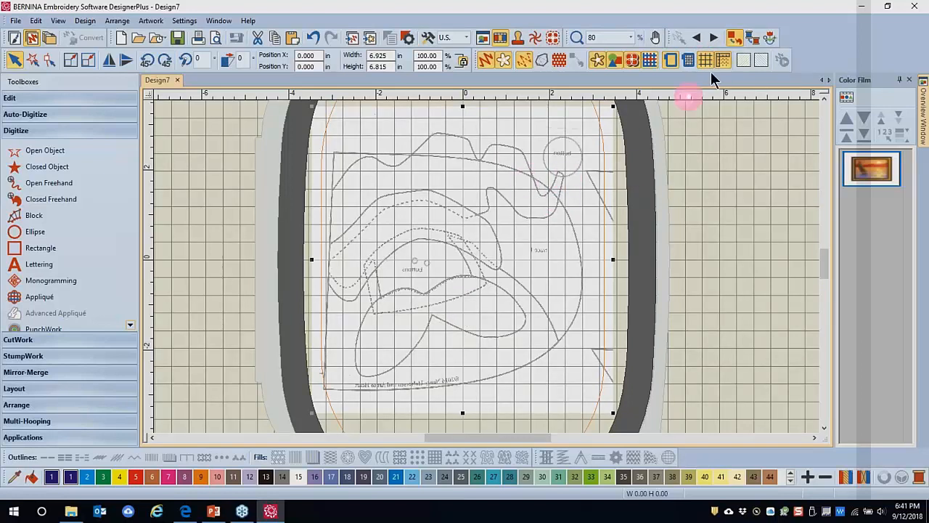
pyautogui.click(558, 196)
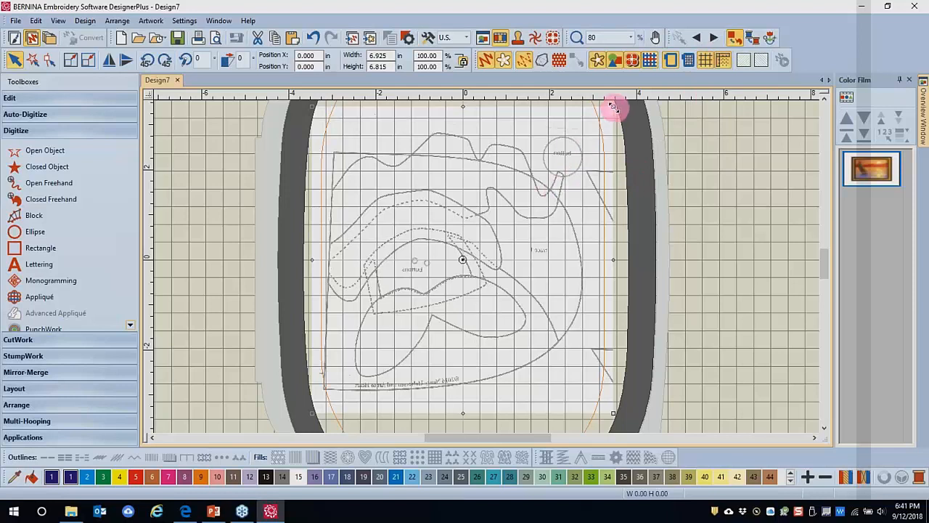
pyautogui.moveTo(614, 107); pyautogui.dragTo(548, 182)
pyautogui.moveTo(823, 261); pyautogui.dragTo(824, 270)
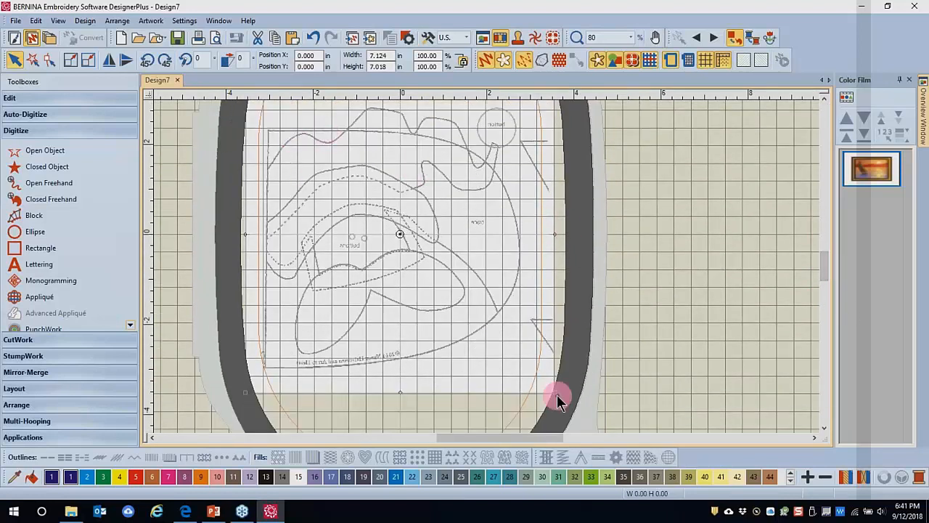
pyautogui.moveTo(558, 391); pyautogui.dragTo(557, 388)
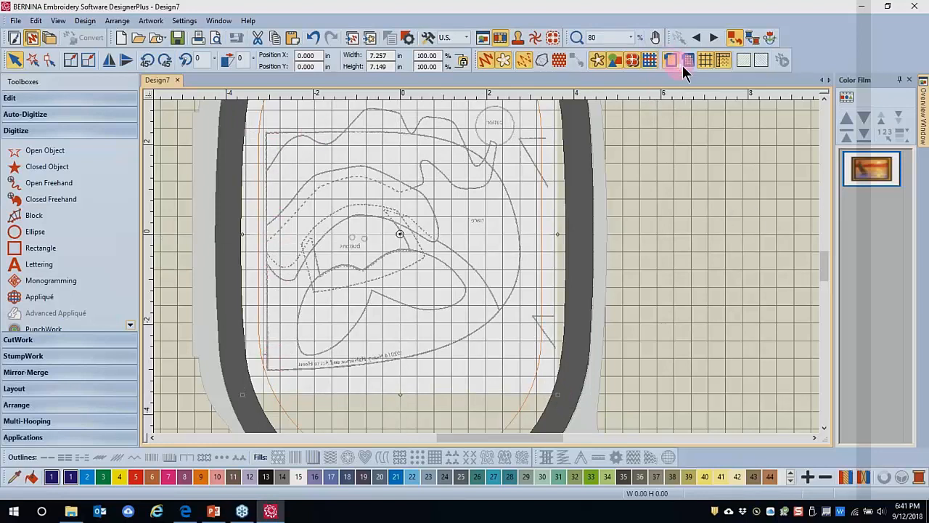
pyautogui.click(704, 60)
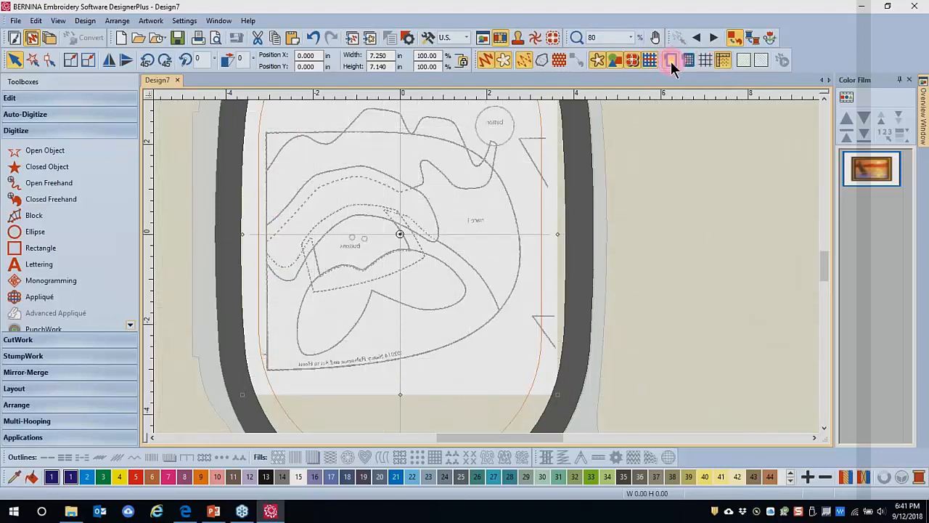
pyautogui.click(671, 61)
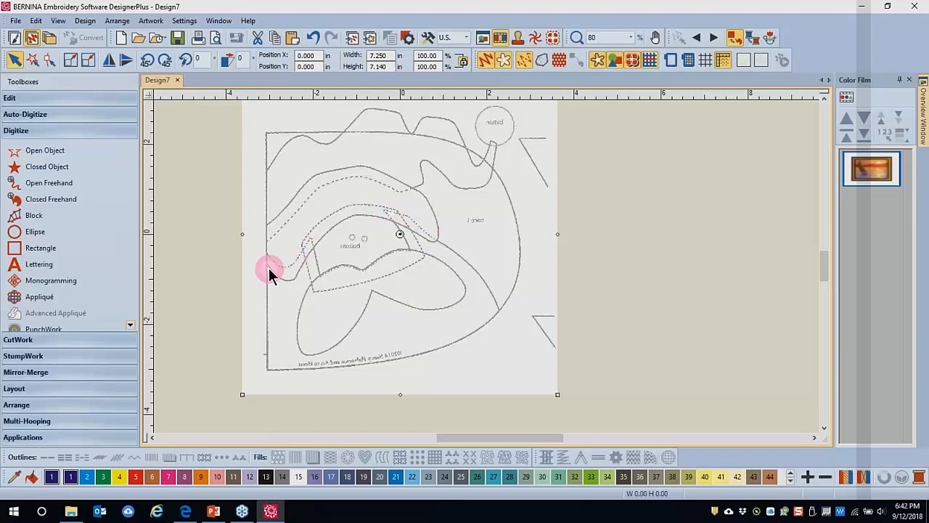
# Step: Trace the beard's straight side, curved lower edge and upper slope as one open satin outline in color 15
pyautogui.click(55, 153)
pyautogui.click(298, 476)
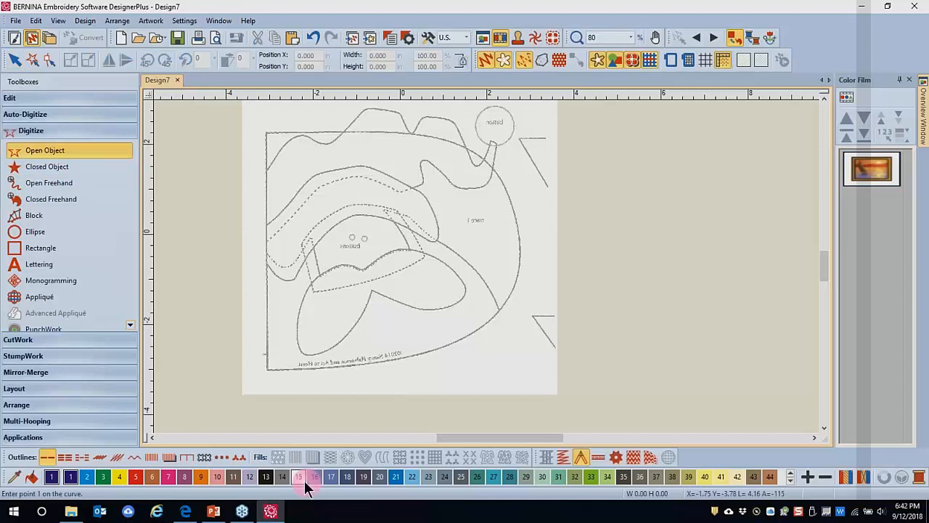
pyautogui.click(152, 457)
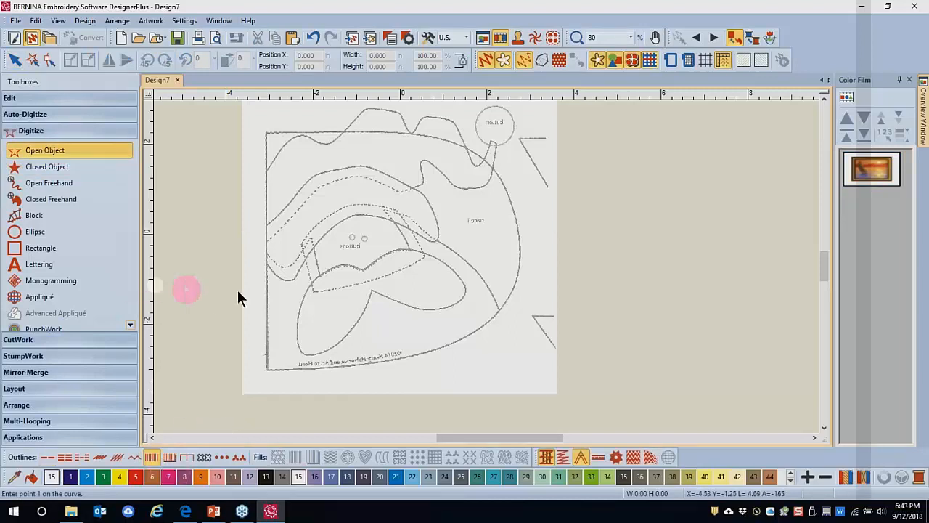
pyautogui.click(268, 264)
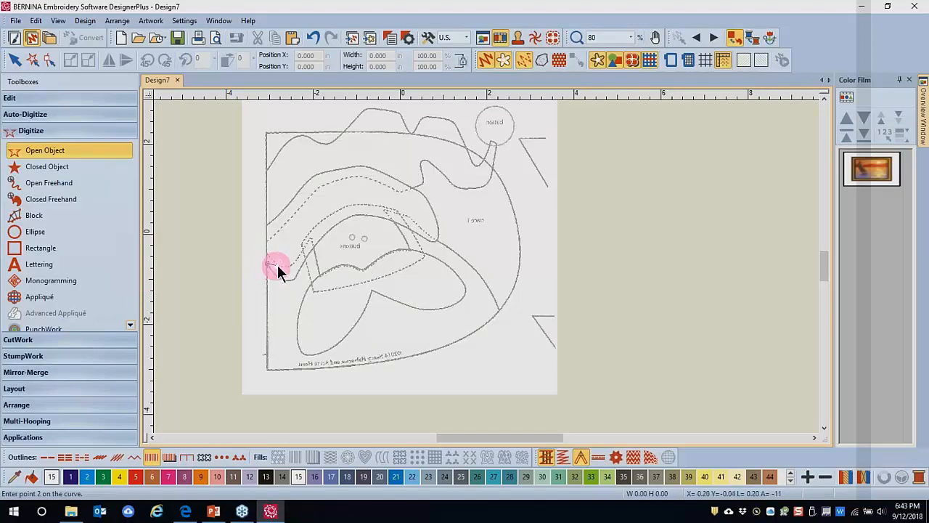
pyautogui.click(267, 369)
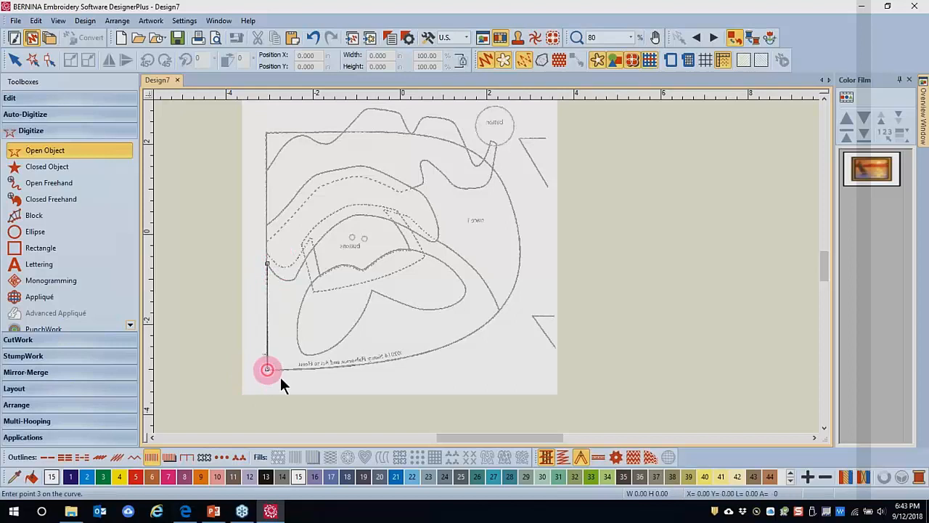
pyautogui.click(355, 365)
pyautogui.click(419, 355)
pyautogui.click(473, 334)
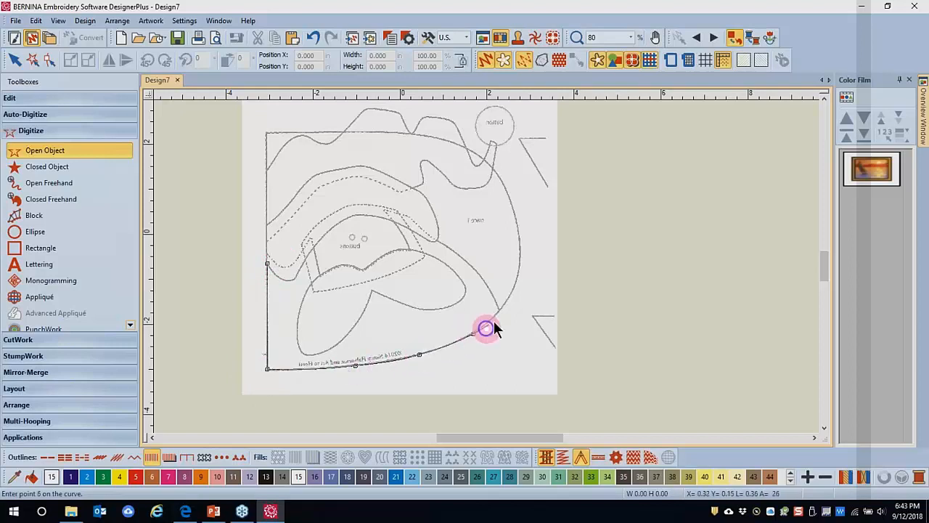
pyautogui.click(501, 310)
pyautogui.click(475, 266)
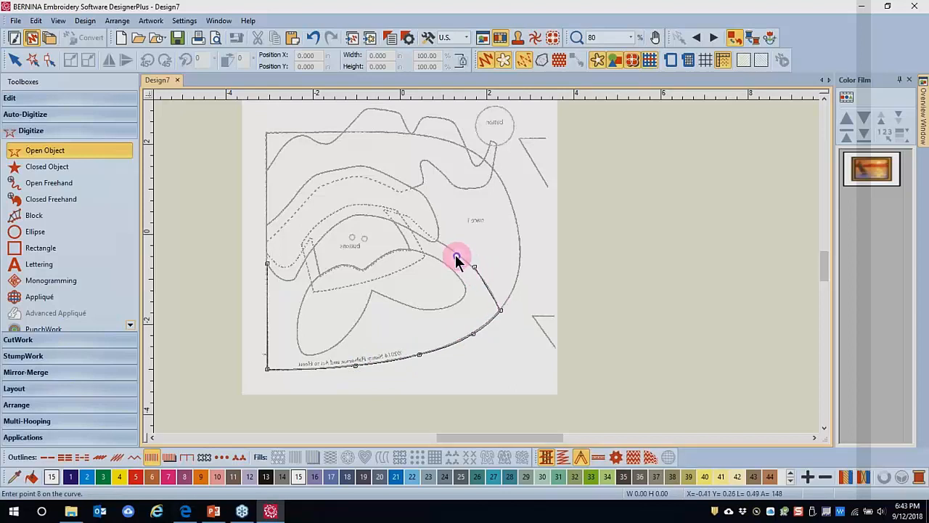
pyautogui.click(450, 249)
pyautogui.click(433, 238)
pyautogui.press('Return')
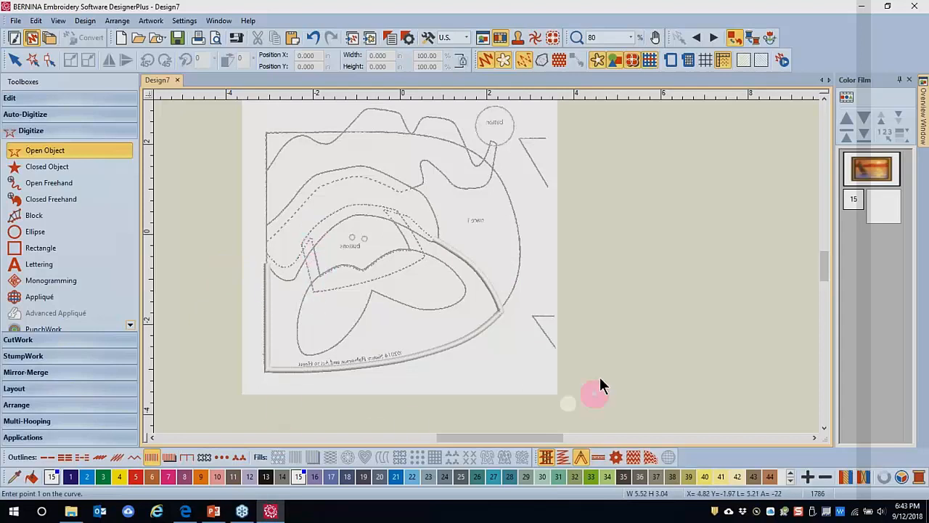
# Step: Digitize the short left side line of the face as an open satin outline in color 53
pyautogui.click(791, 480)
pyautogui.click(199, 475)
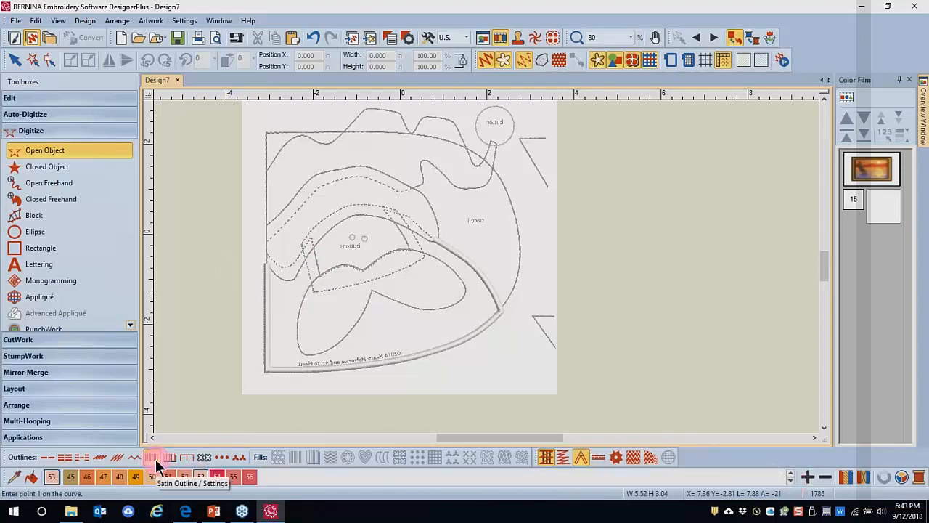
pyautogui.click(43, 157)
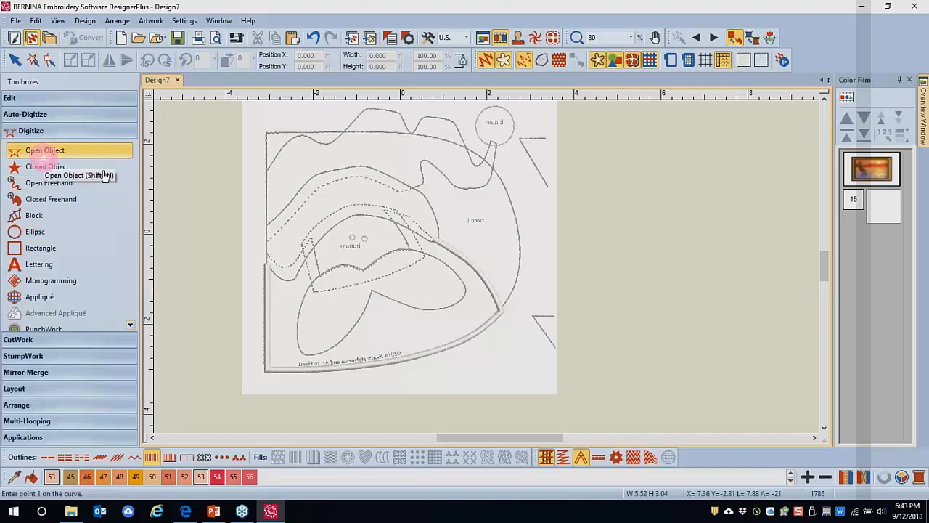
pyautogui.click(312, 242)
pyautogui.click(318, 261)
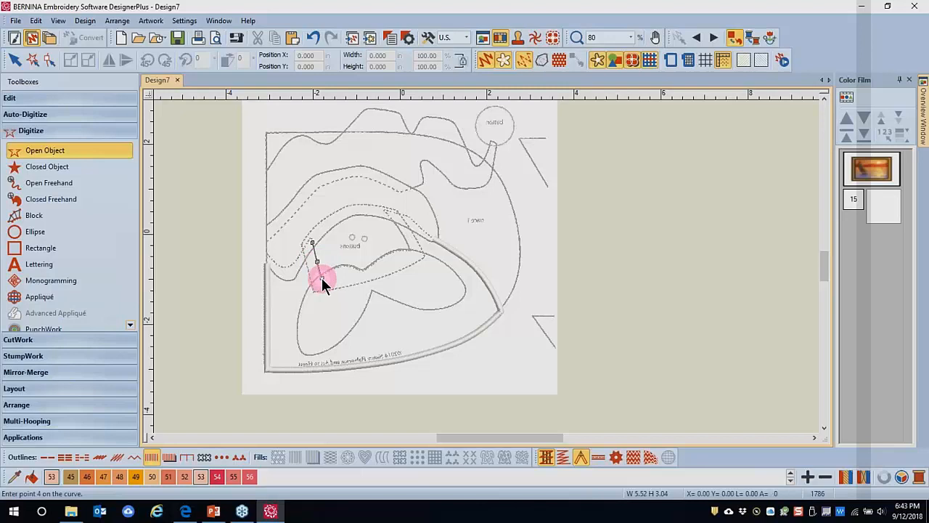
pyautogui.press('Return')
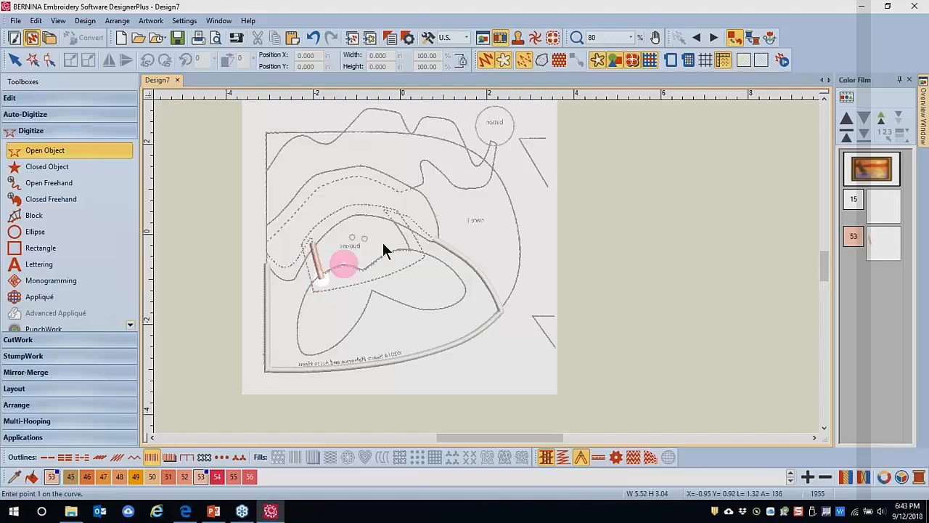
# Step: Digitize the short right side line of the face as a matching open satin outline
pyautogui.click(390, 217)
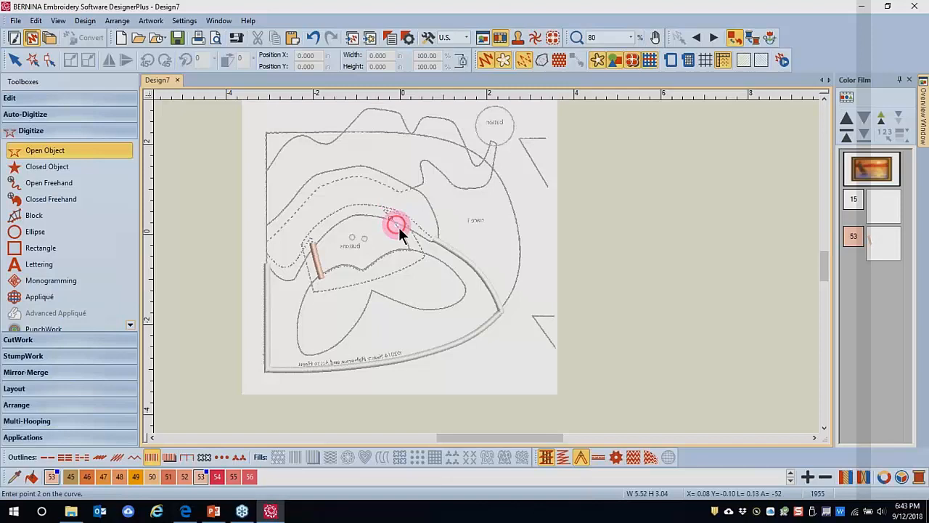
pyautogui.click(403, 233)
pyautogui.click(411, 258)
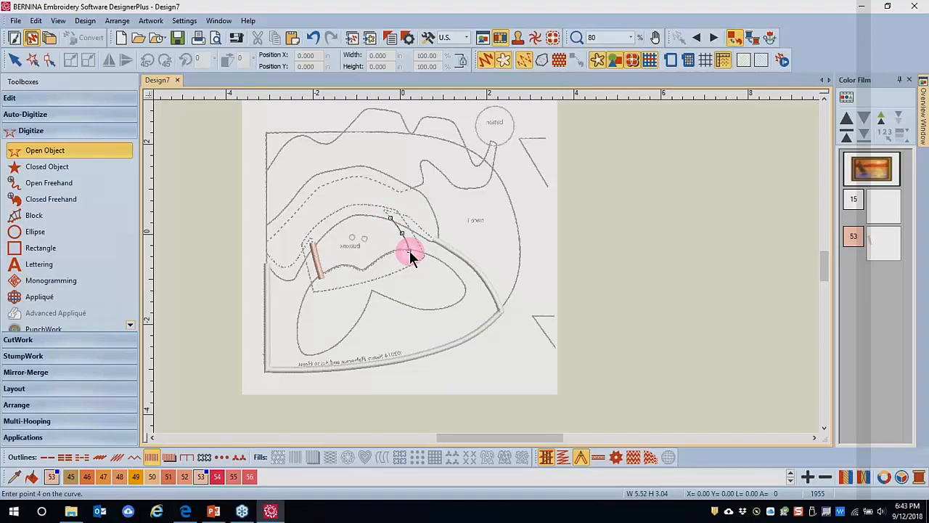
pyautogui.press('Return')
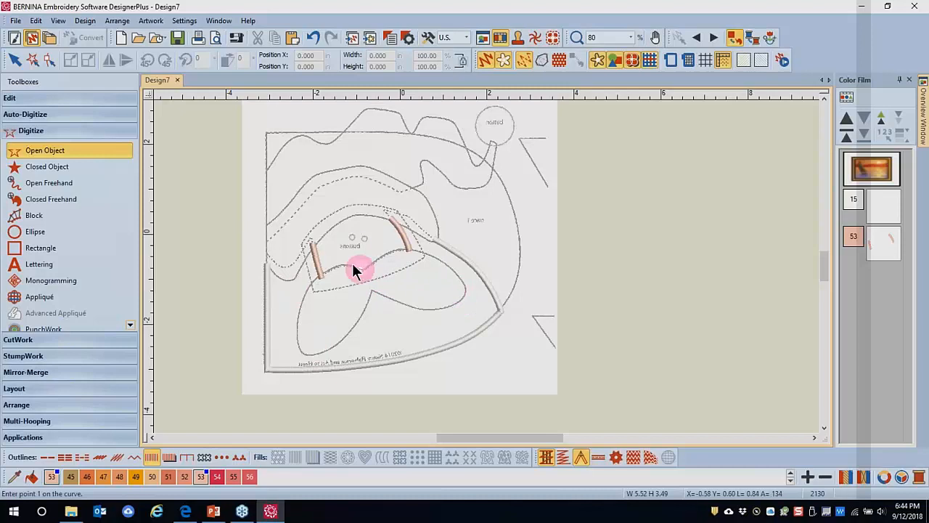
# Step: Trace the whole mustache as a closed object with a satin outline in color 15
pyautogui.click(88, 173)
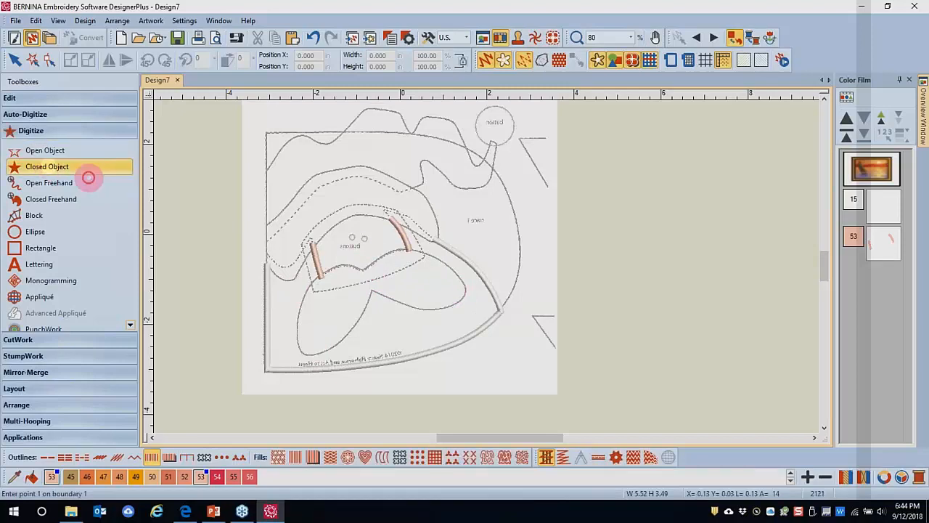
pyautogui.click(794, 479)
pyautogui.click(298, 476)
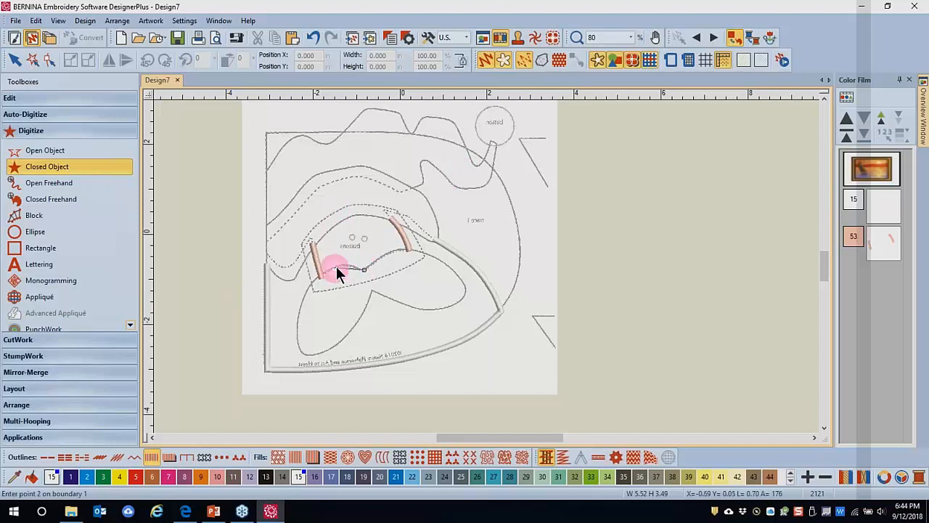
pyautogui.click(296, 332)
pyautogui.click(302, 355)
pyautogui.click(329, 349)
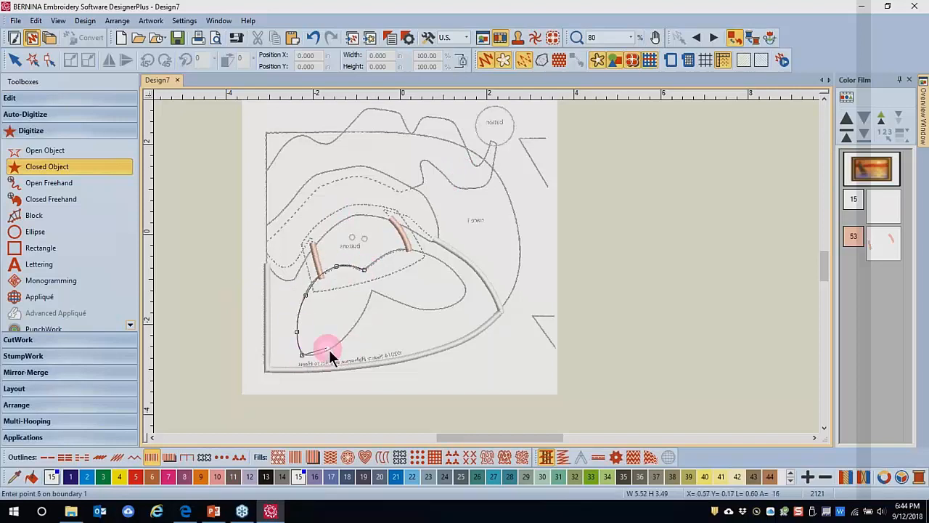
pyautogui.click(362, 315)
pyautogui.click(372, 291)
pyautogui.click(406, 305)
pyautogui.click(441, 309)
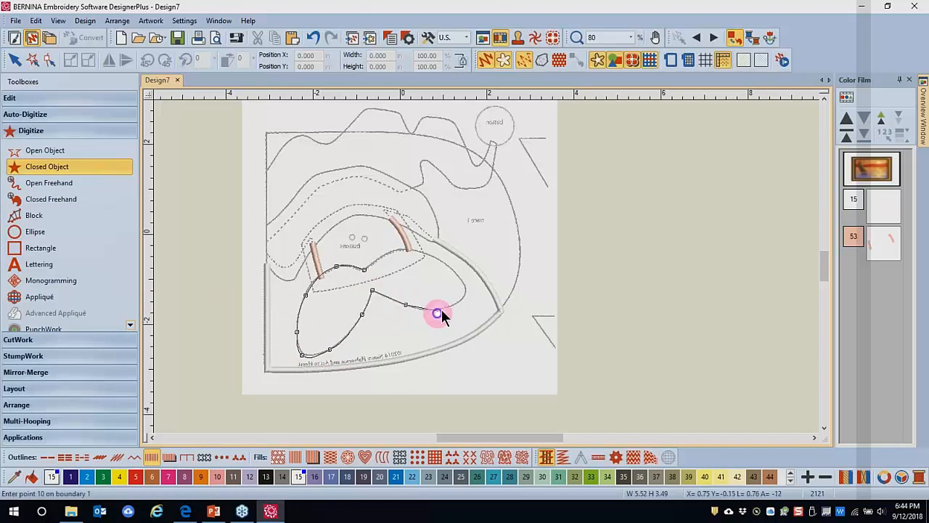
pyautogui.click(465, 296)
pyautogui.click(448, 266)
pyautogui.click(419, 250)
pyautogui.click(392, 252)
pyautogui.click(378, 261)
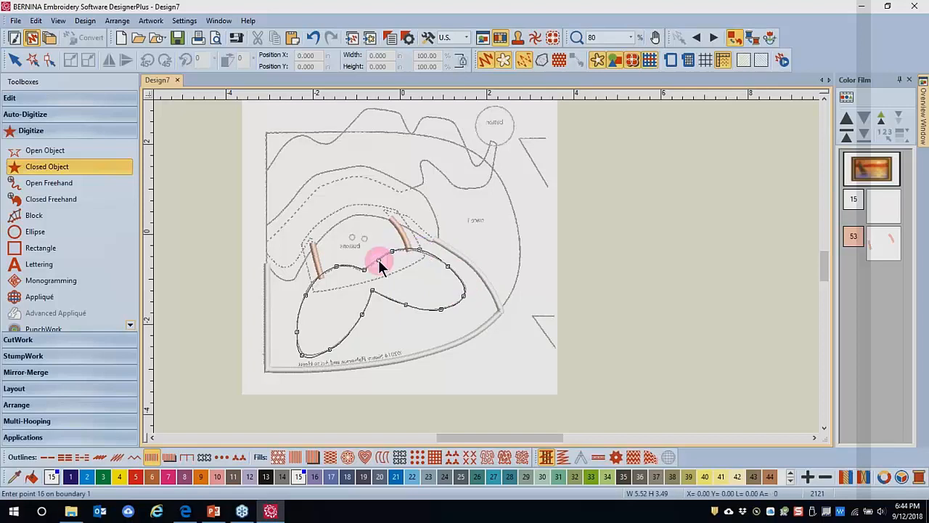
pyautogui.press('Return')
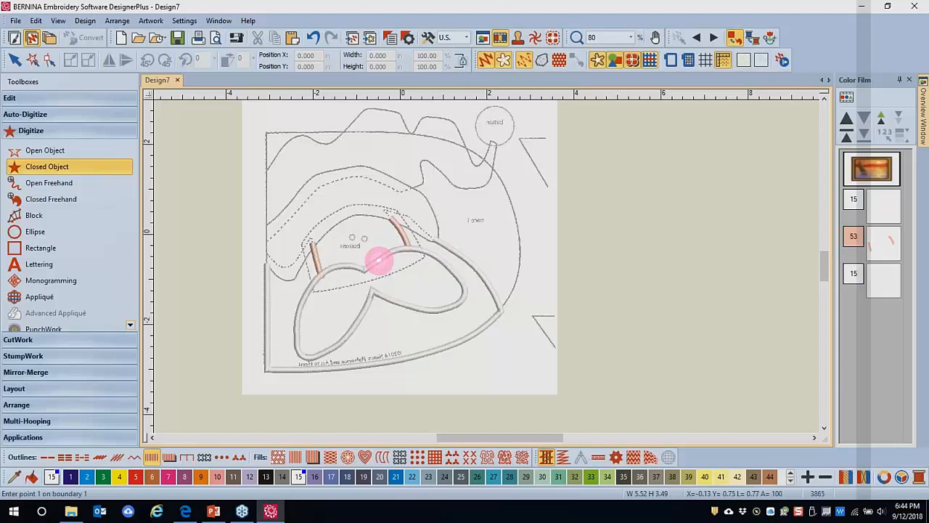
# Step: Apply a textured edge on both sides to the mustache's satin outline
pyautogui.press('Escape')
pyautogui.click(424, 251)
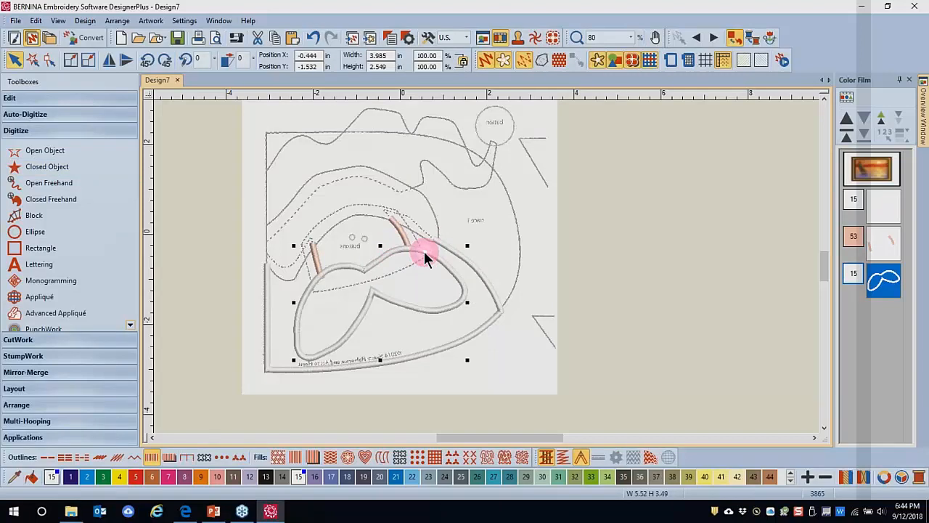
pyautogui.click(409, 39)
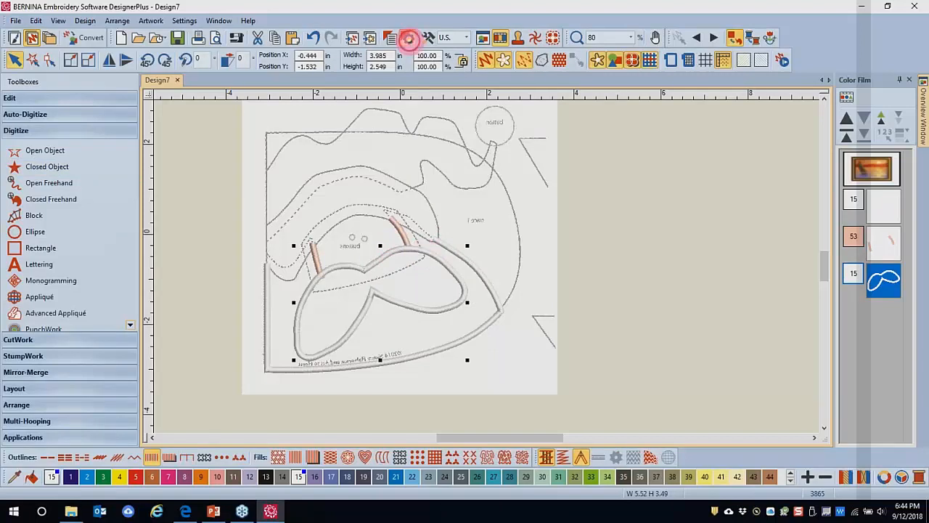
pyautogui.click(379, 150)
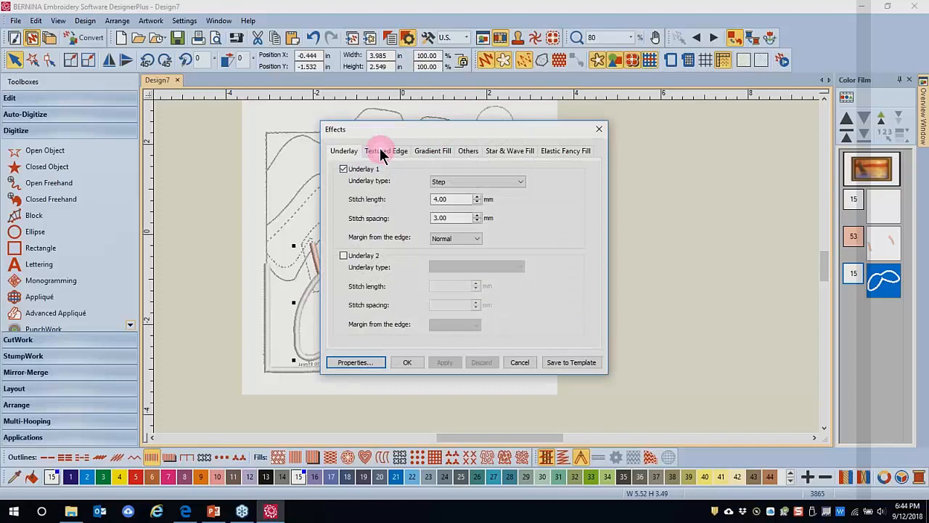
pyautogui.click(343, 169)
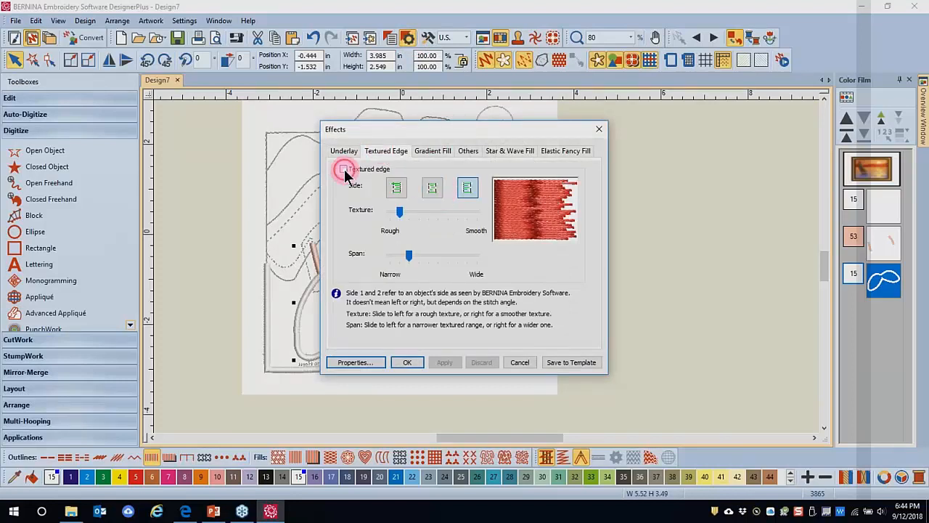
pyautogui.click(432, 188)
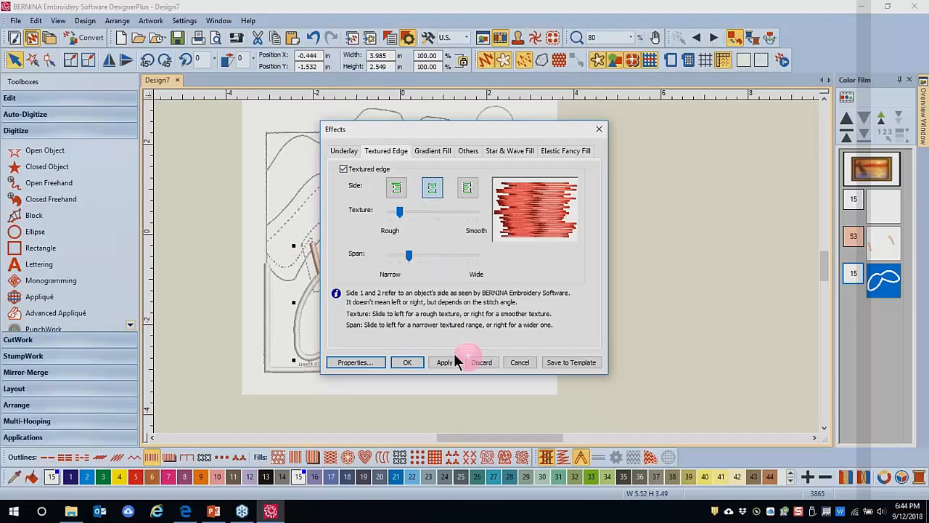
pyautogui.moveTo(432, 135); pyautogui.dragTo(670, 80)
pyautogui.click(643, 302)
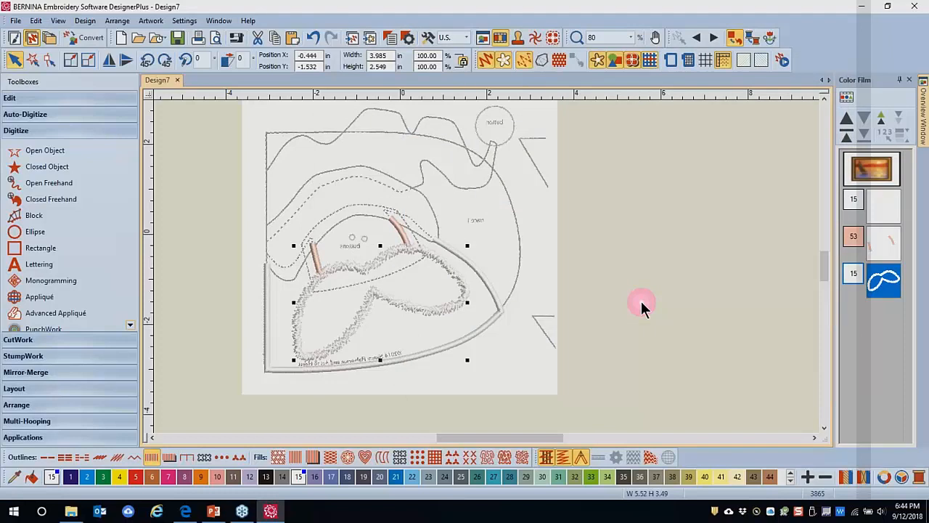
pyautogui.click(481, 228)
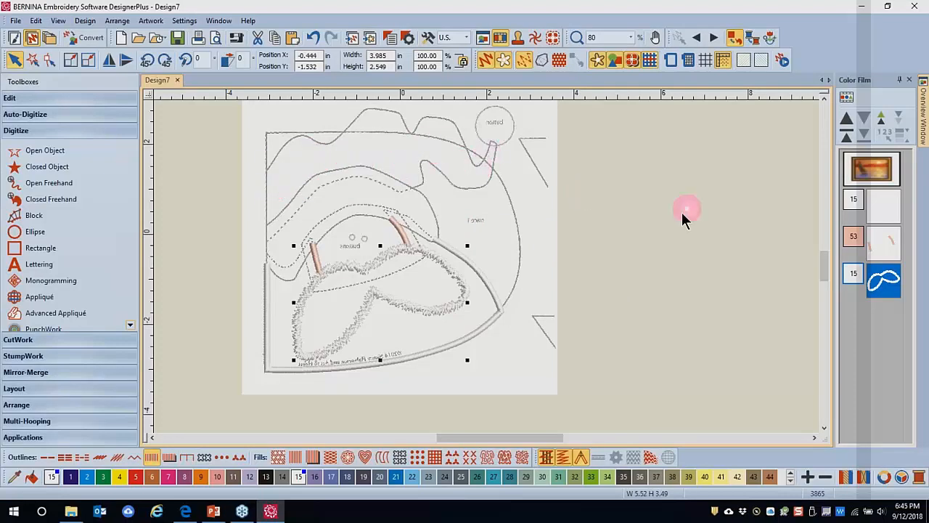
pyautogui.click(642, 261)
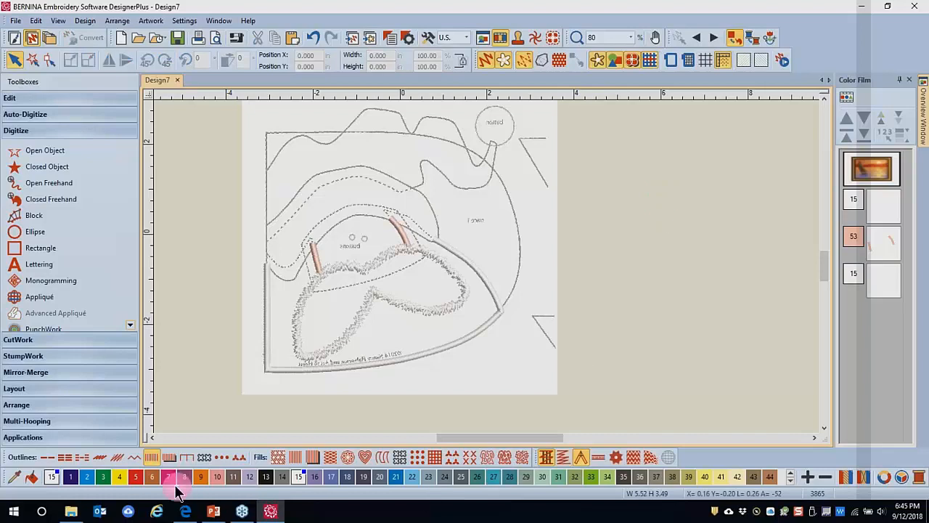
# Step: Digitize the hat's straight side and wavy upper edge as an open satin outline in color 5, ending at the button circle
pyautogui.click(134, 483)
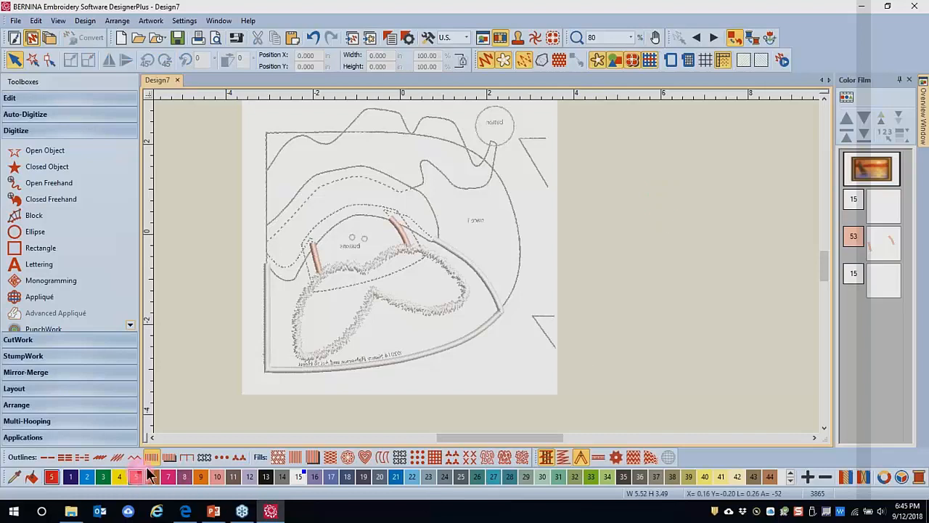
pyautogui.click(44, 215)
pyautogui.click(37, 154)
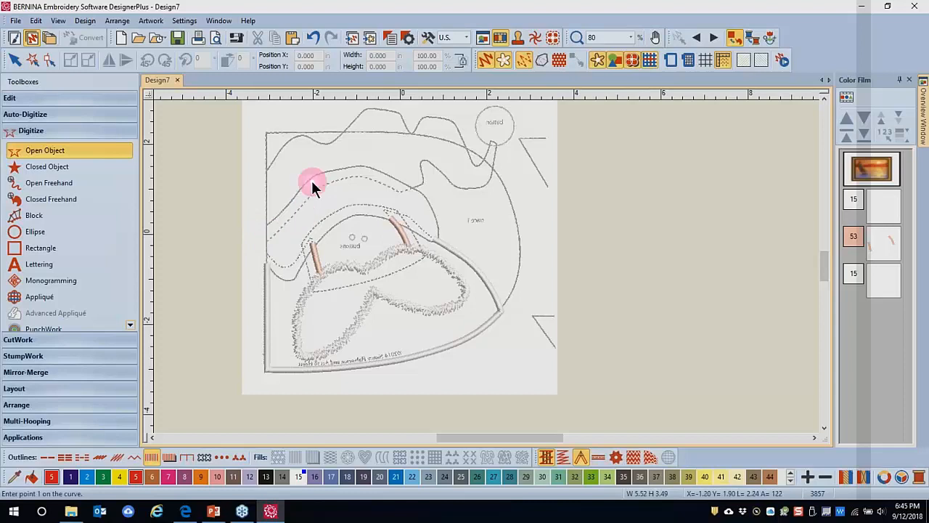
pyautogui.click(266, 229)
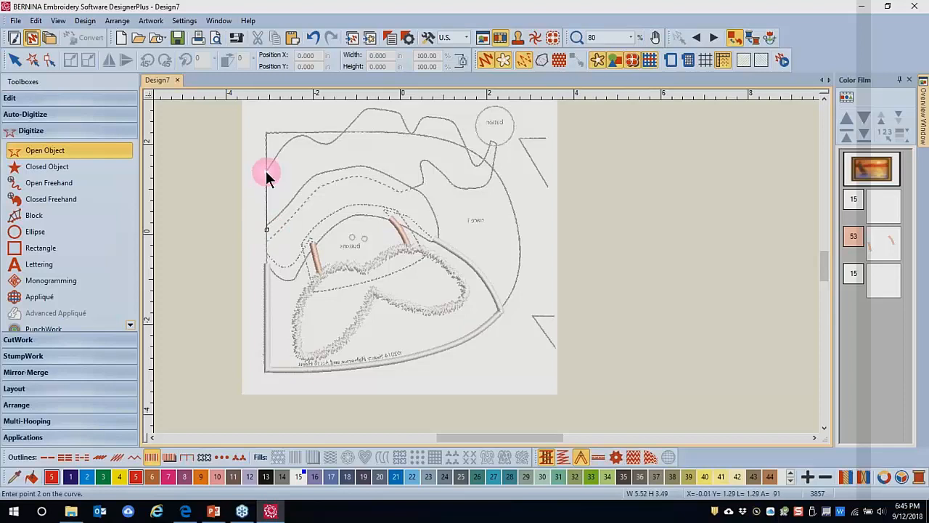
pyautogui.click(265, 169)
pyautogui.click(305, 135)
pyautogui.click(324, 143)
pyautogui.click(349, 128)
pyautogui.click(427, 181)
pyautogui.click(453, 188)
pyautogui.click(467, 198)
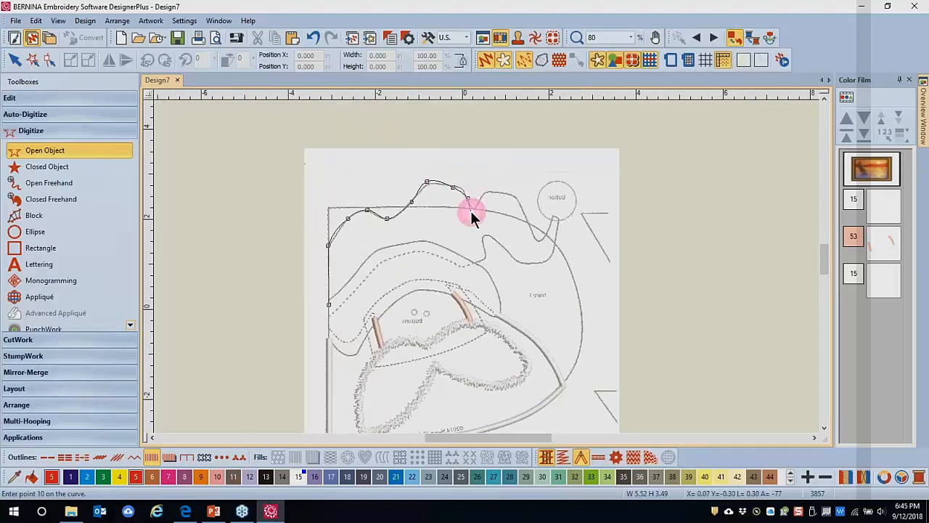
pyautogui.click(472, 210)
pyautogui.click(485, 194)
pyautogui.click(502, 193)
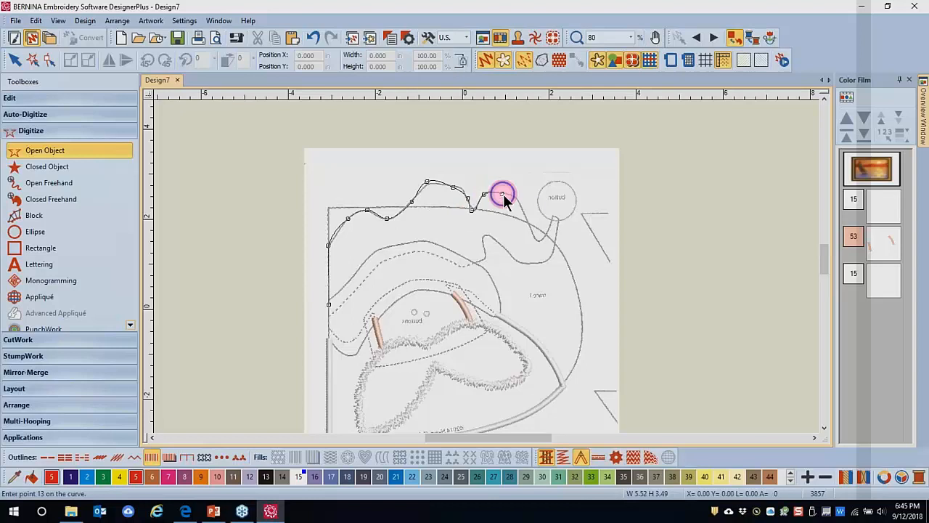
pyautogui.click(531, 227)
pyautogui.click(537, 243)
pyautogui.click(548, 235)
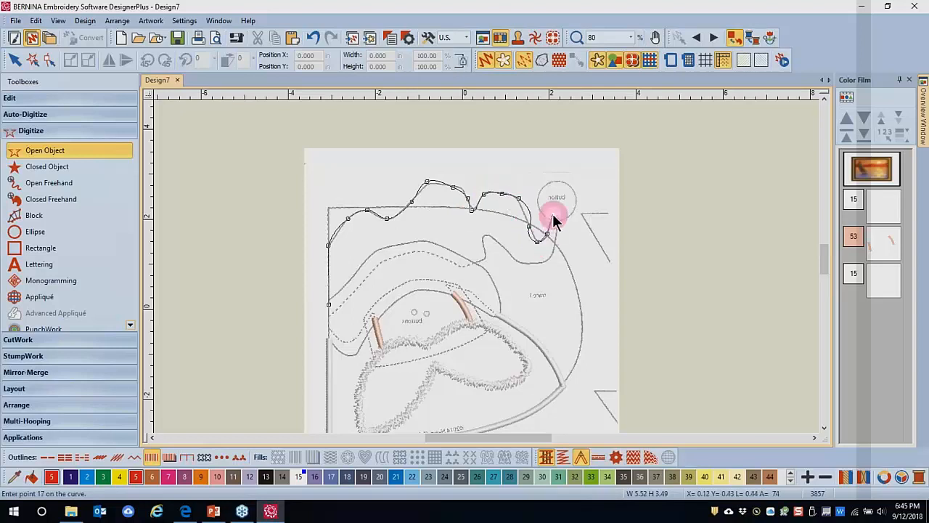
pyautogui.click(552, 215)
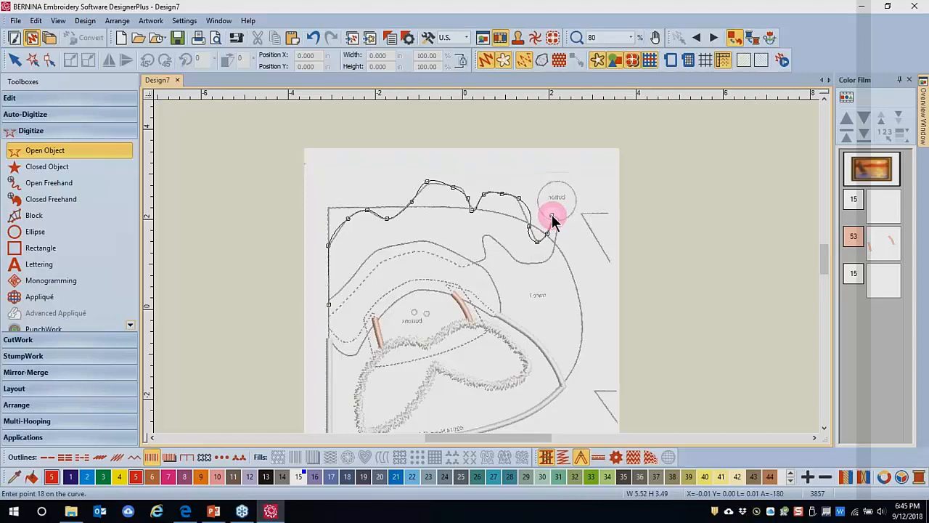
pyautogui.press('Return')
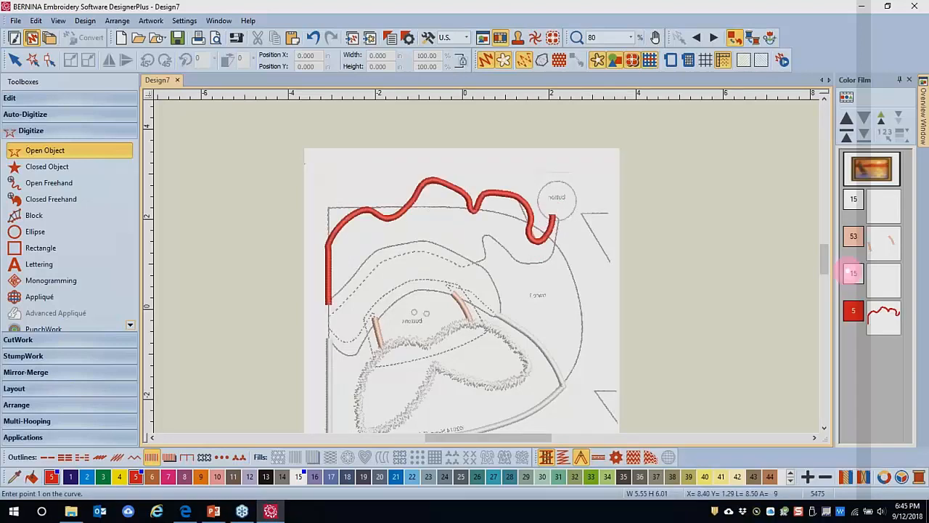
# Step: Digitize the hat's lower fold from the button circle back to the brim as an open satin outline in color 5
pyautogui.moveTo(828, 260); pyautogui.dragTo(827, 265)
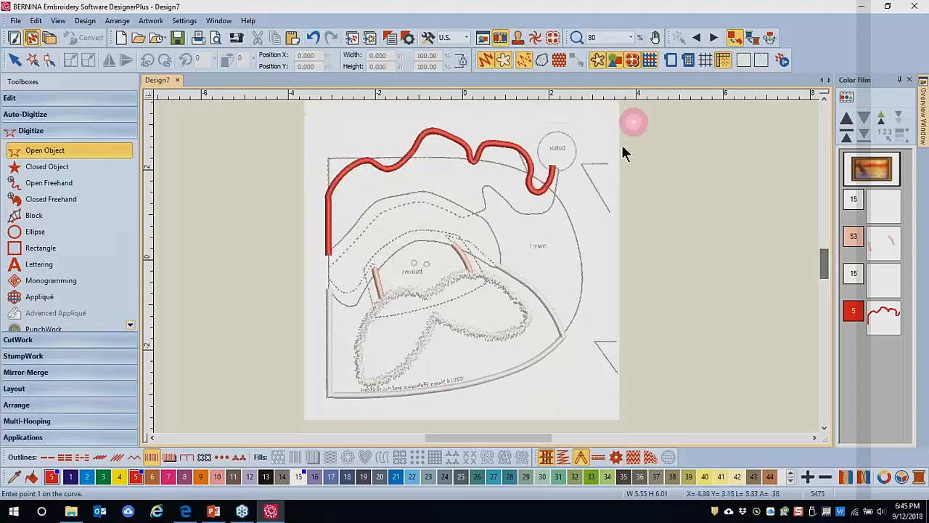
pyautogui.click(553, 203)
pyautogui.click(537, 214)
pyautogui.click(515, 210)
pyautogui.click(494, 194)
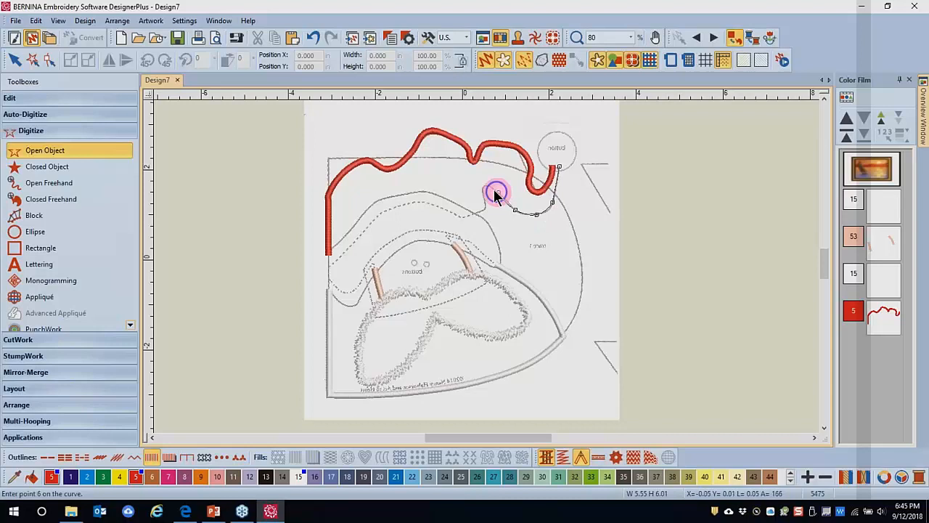
pyautogui.click(484, 189)
pyautogui.click(484, 197)
pyautogui.click(486, 205)
pyautogui.click(472, 213)
pyautogui.press('Return')
# Step: Reshape the hat's upper outline by adjusting its control points around the dip beside the button circle
pyautogui.click(419, 127)
pyautogui.click(15, 59)
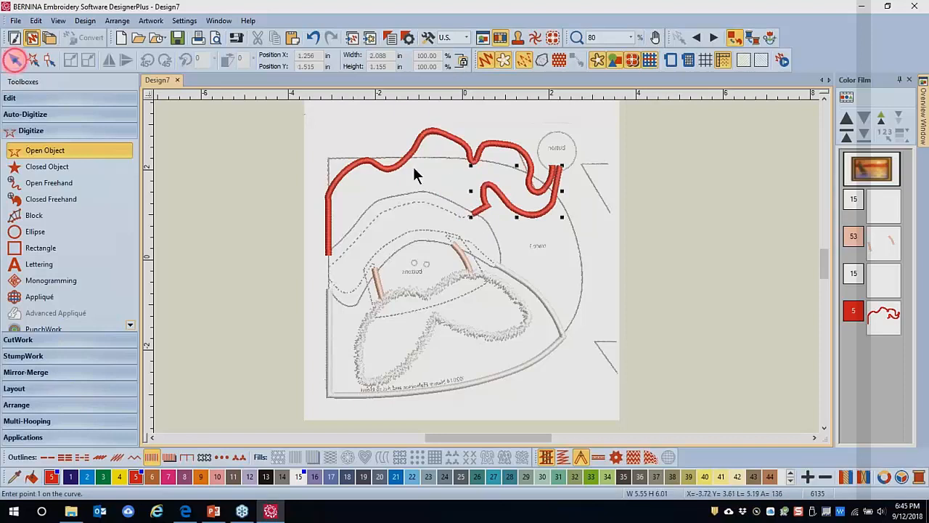
pyautogui.click(509, 151)
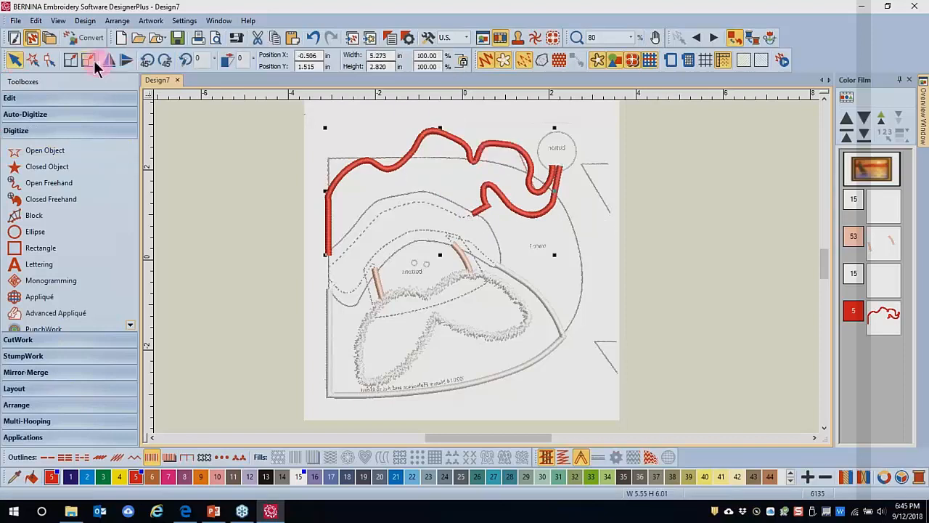
pyautogui.click(49, 59)
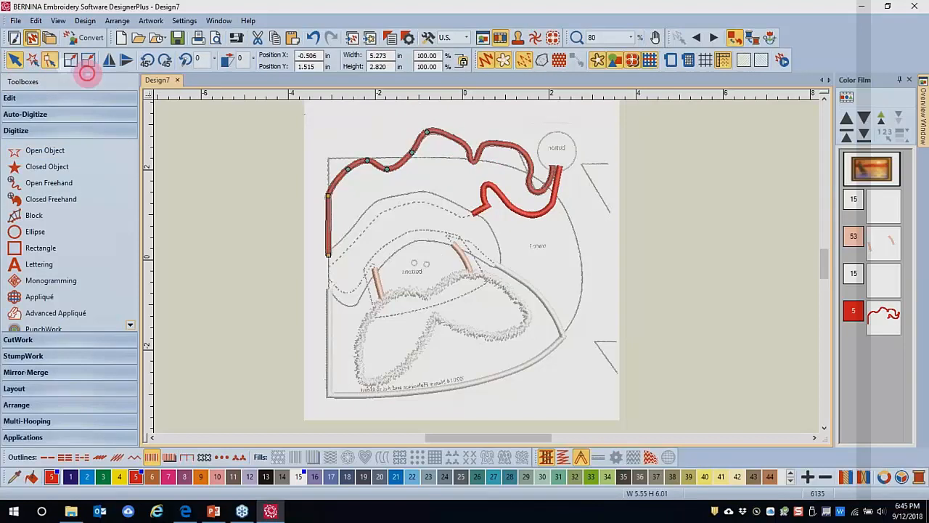
pyautogui.moveTo(530, 177); pyautogui.dragTo(519, 154)
pyautogui.click(536, 191)
pyautogui.moveTo(536, 192); pyautogui.dragTo(538, 185)
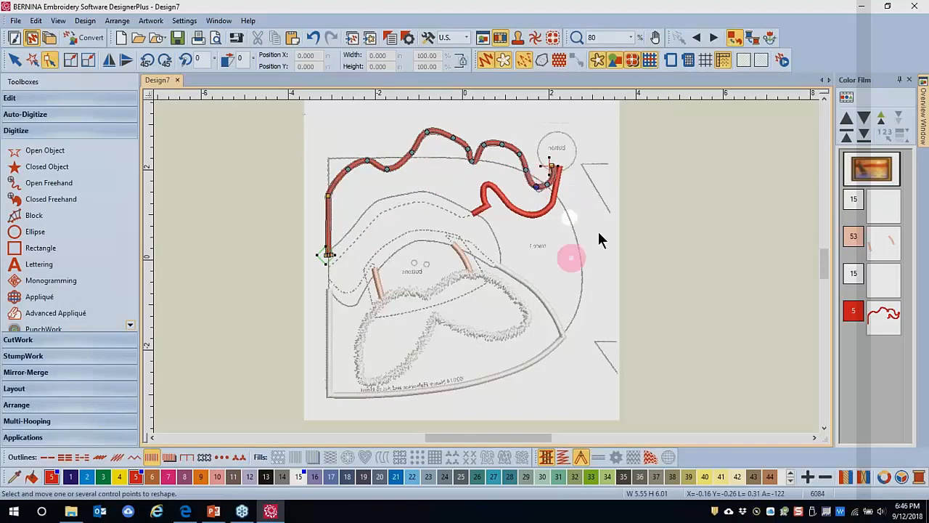
pyautogui.click(604, 194)
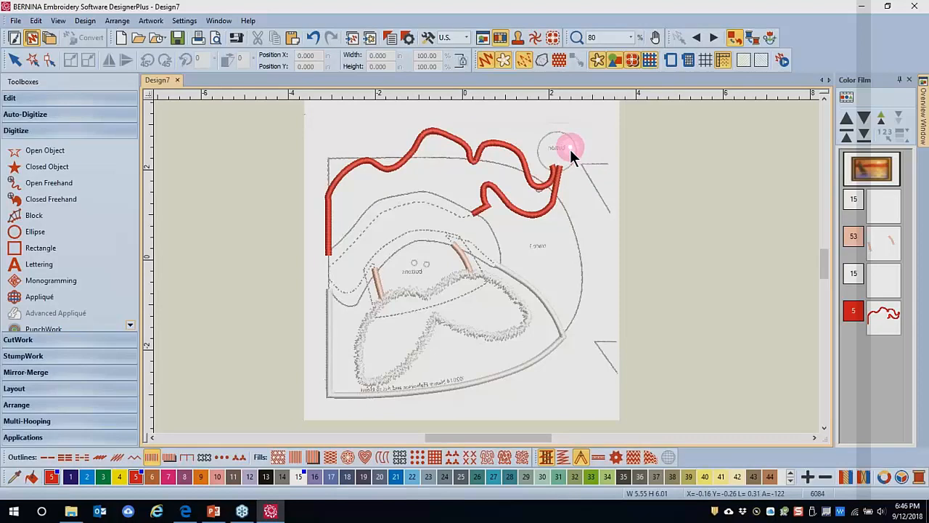
# Step: Digitize the round button at the hat's tip as a closed object with a pattern fill in color 15
pyautogui.click(28, 174)
pyautogui.click(297, 481)
pyautogui.click(330, 457)
pyautogui.click(269, 161)
pyautogui.click(192, 208)
pyautogui.click(190, 361)
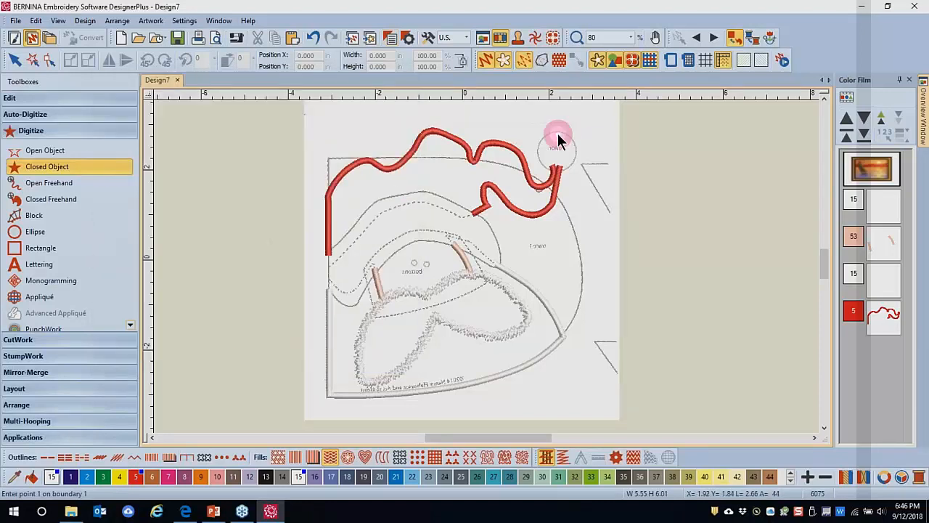
pyautogui.click(557, 134)
pyautogui.click(576, 149)
pyautogui.click(557, 170)
pyautogui.press('Return')
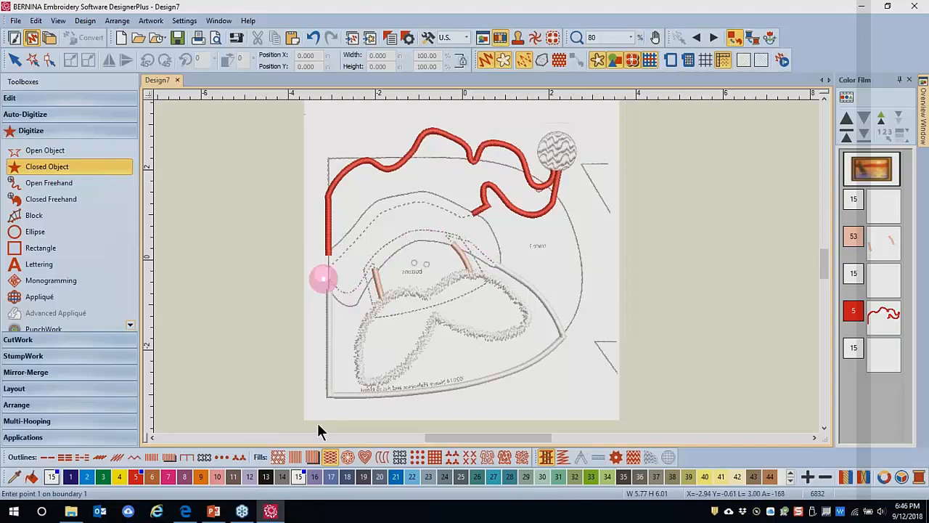
# Step: Turn on the textured edge effect for new objects with Side 1 selected
pyautogui.click(406, 38)
pyautogui.click(580, 110)
pyautogui.click(634, 129)
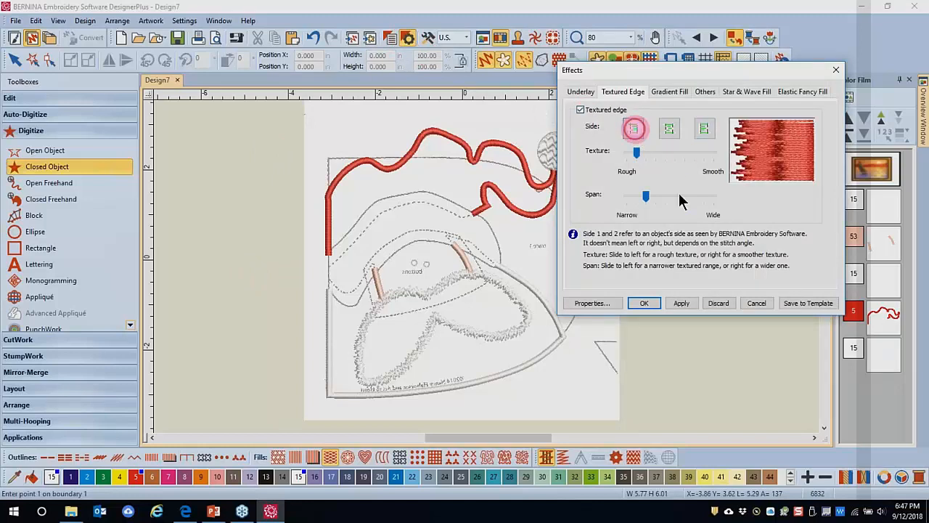
pyautogui.click(647, 303)
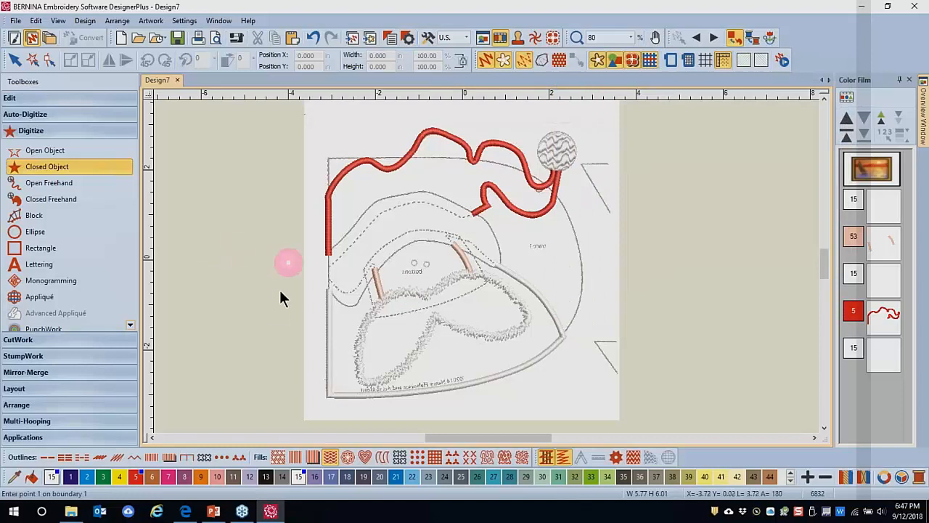
# Step: Trace the whole hat brim above the face as a closed, pattern-filled object in color 15
pyautogui.click(332, 251)
pyautogui.click(373, 202)
pyautogui.click(413, 194)
pyautogui.click(453, 201)
pyautogui.click(487, 222)
pyautogui.click(499, 250)
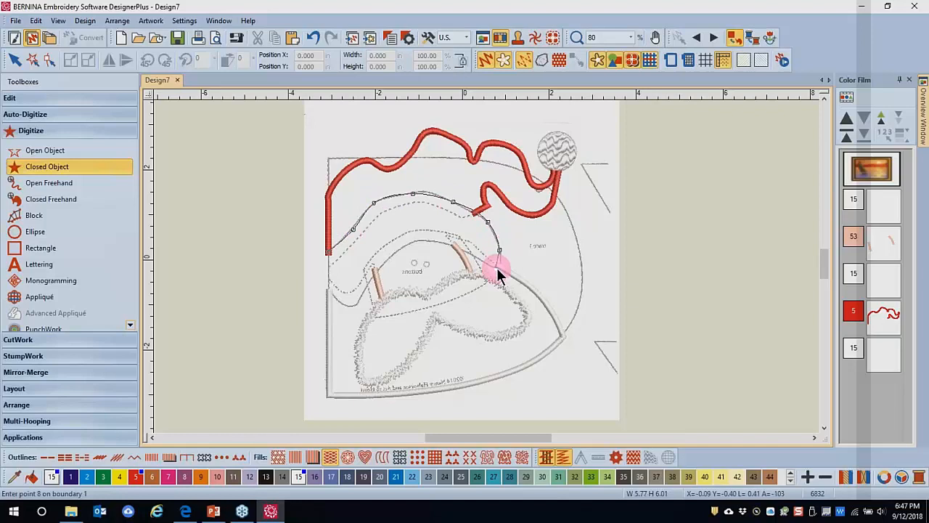
pyautogui.click(501, 267)
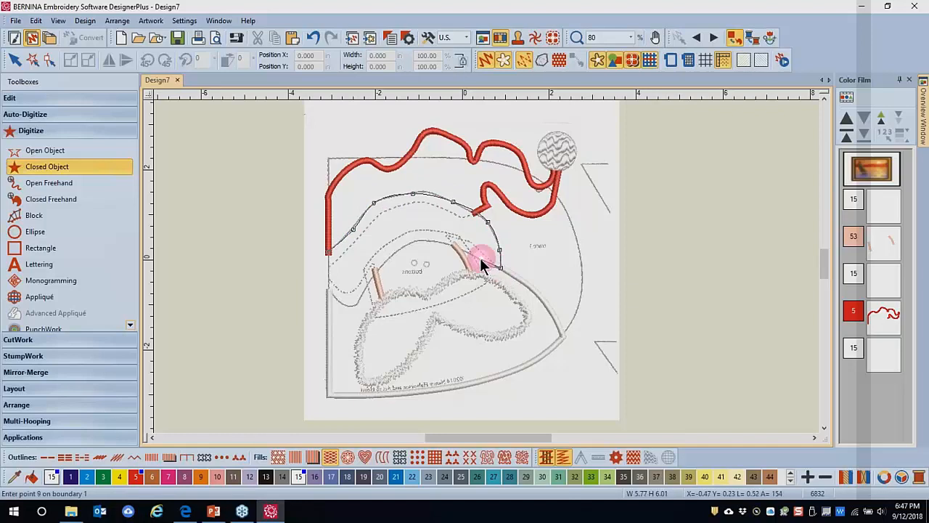
pyautogui.click(479, 259)
pyautogui.click(454, 247)
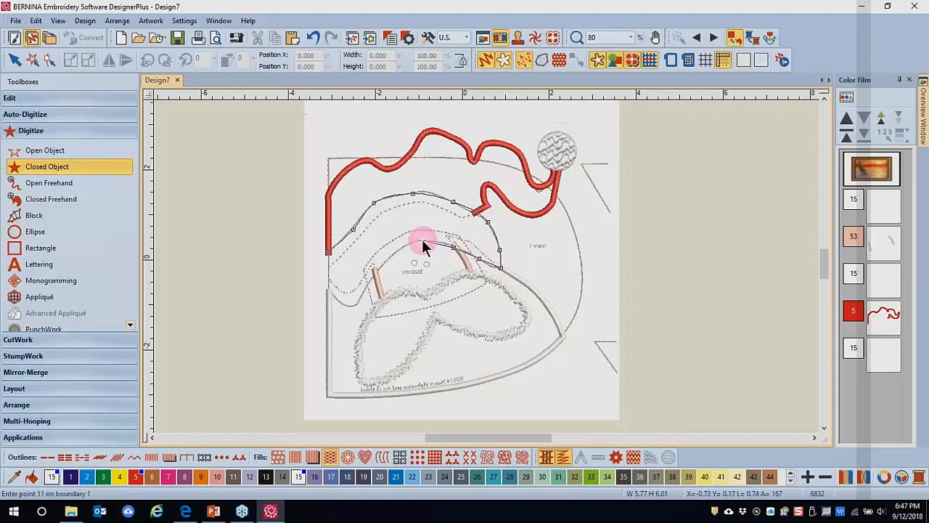
pyautogui.click(422, 244)
pyautogui.click(390, 257)
pyautogui.click(370, 280)
pyautogui.click(348, 305)
pyautogui.click(335, 299)
pyautogui.click(327, 287)
pyautogui.press('Return')
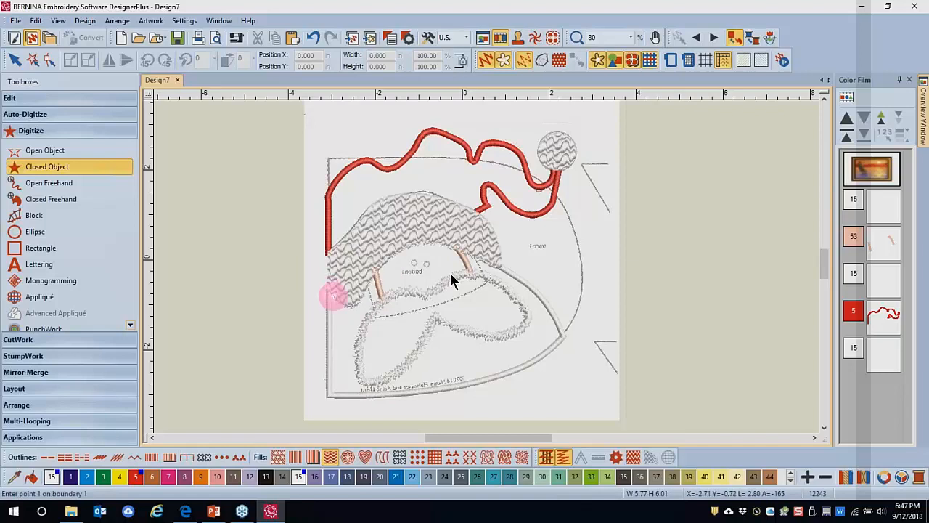
# Step: Change the hat brim from a pattern fill to a satin outline
pyautogui.press('Escape')
pyautogui.click(412, 234)
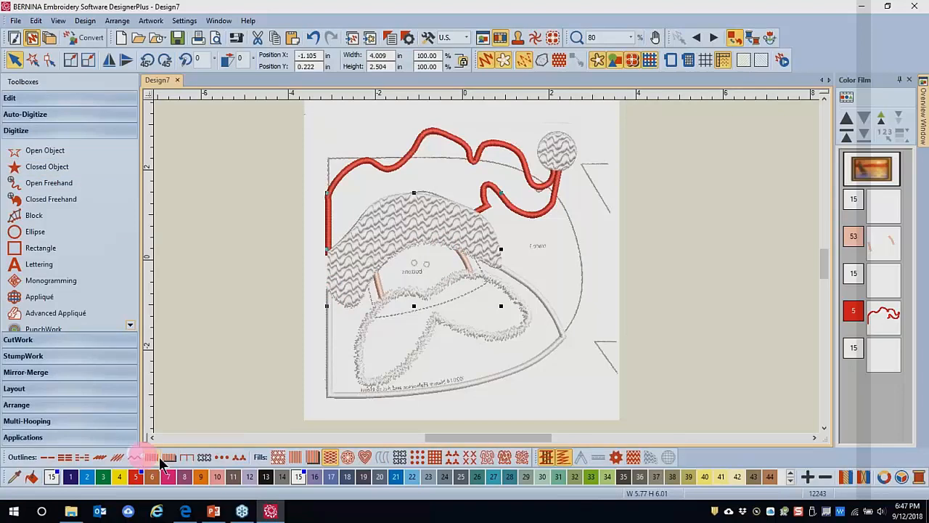
pyautogui.click(152, 457)
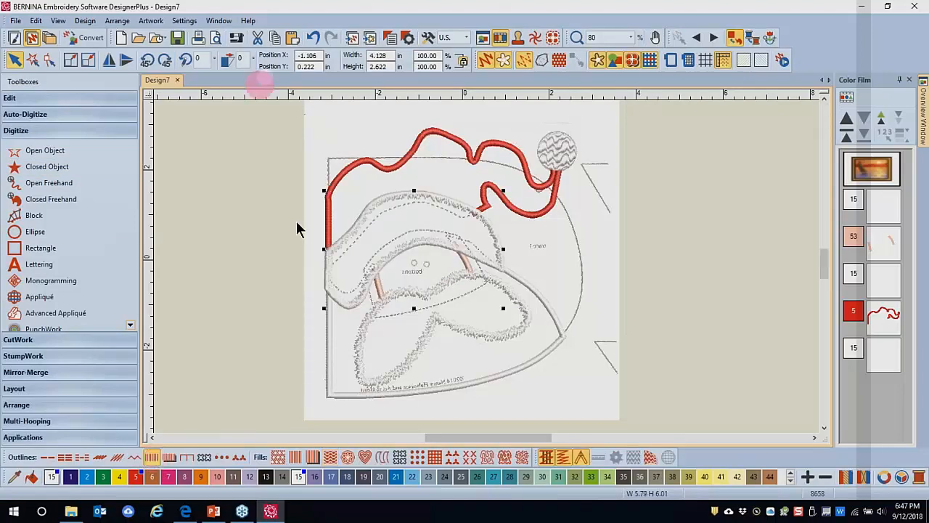
pyautogui.click(371, 42)
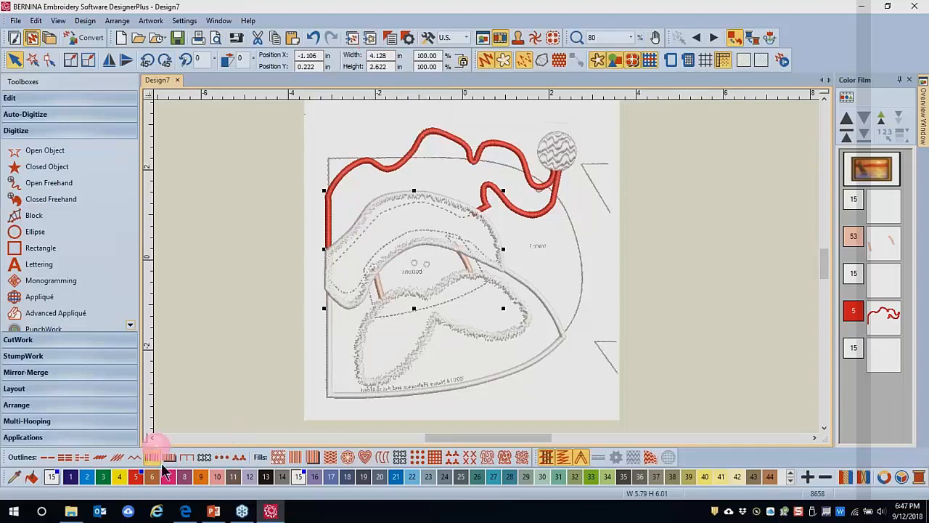
# Step: Set the hat brim outline's textured edge effect to Side 2
pyautogui.click(408, 38)
pyautogui.click(633, 129)
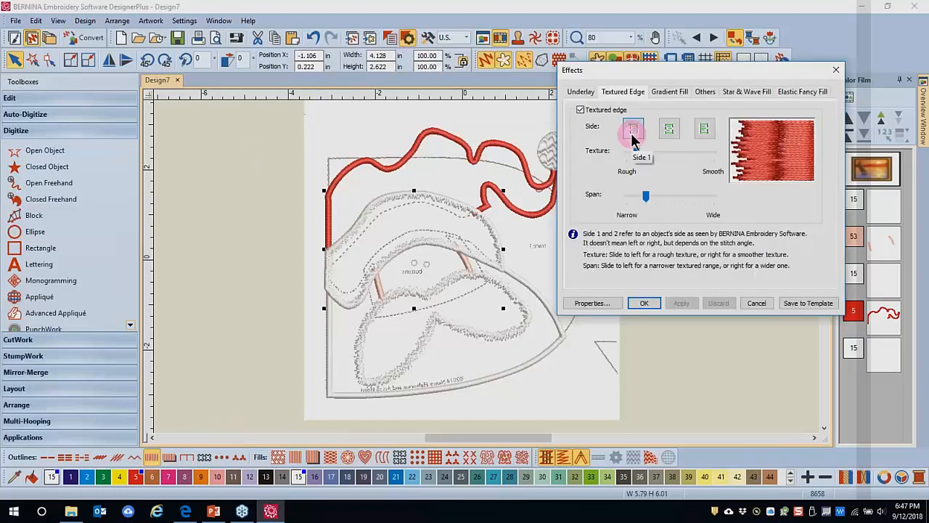
pyautogui.click(703, 132)
pyautogui.click(684, 303)
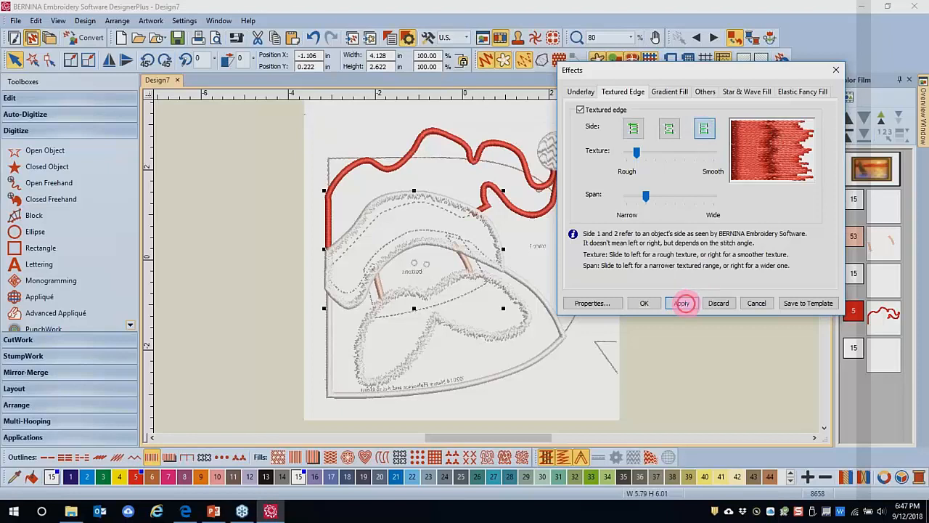
pyautogui.click(712, 129)
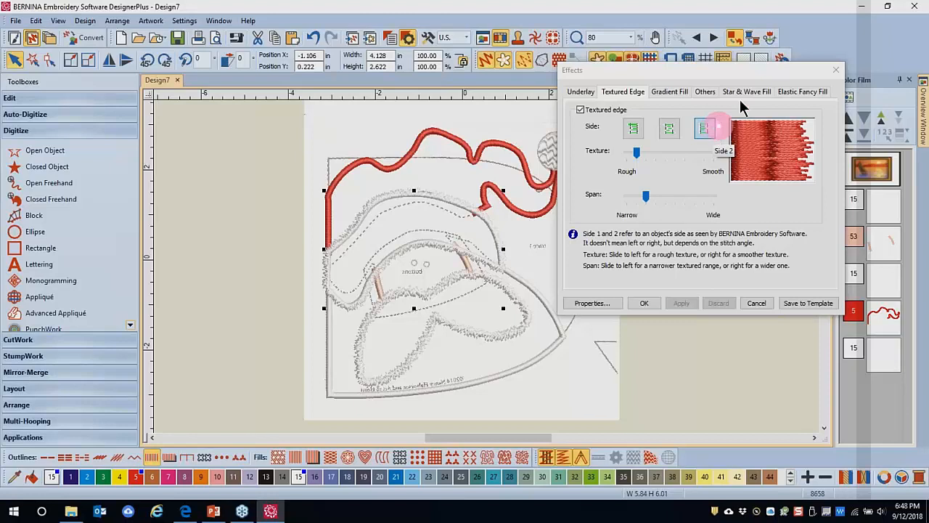
pyautogui.click(646, 305)
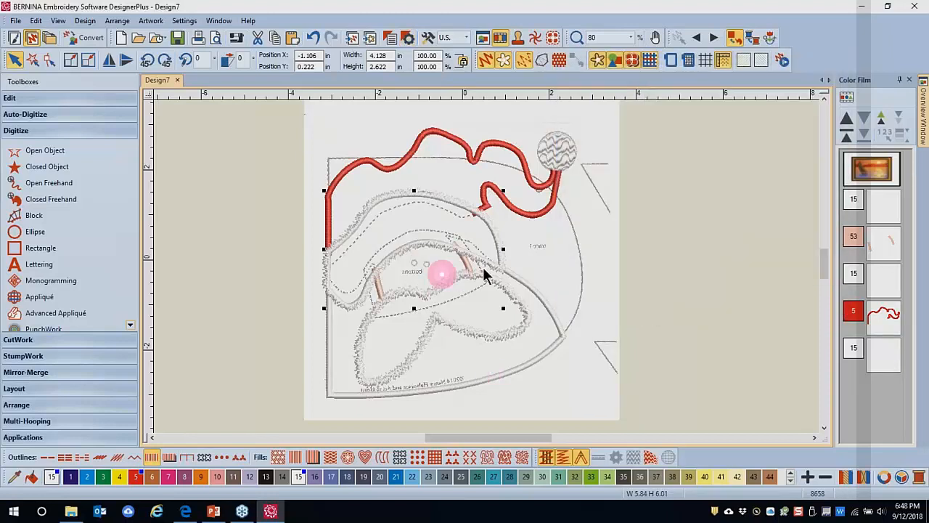
# Step: Digitize Santa's two eyes over the pattern's button marks as satin-filled circles in color 13
pyautogui.scroll(5, 487, 266)
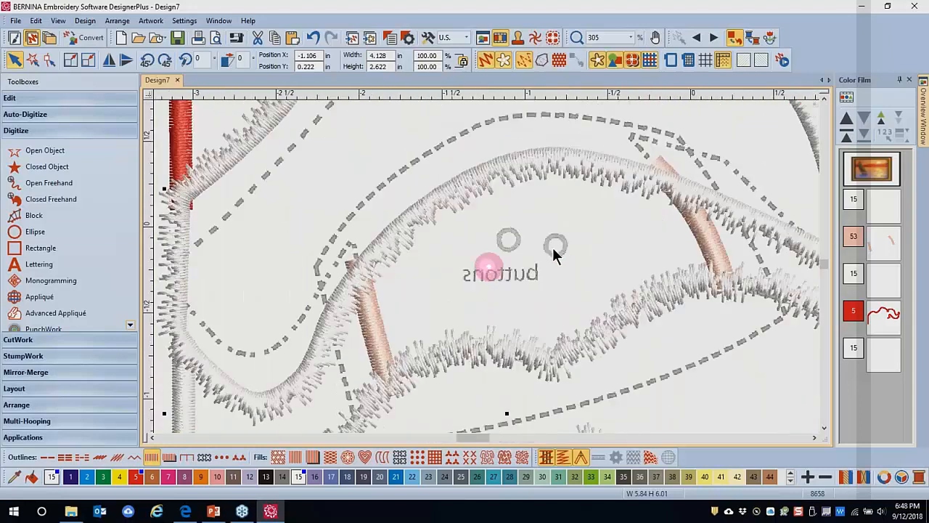
pyautogui.click(14, 232)
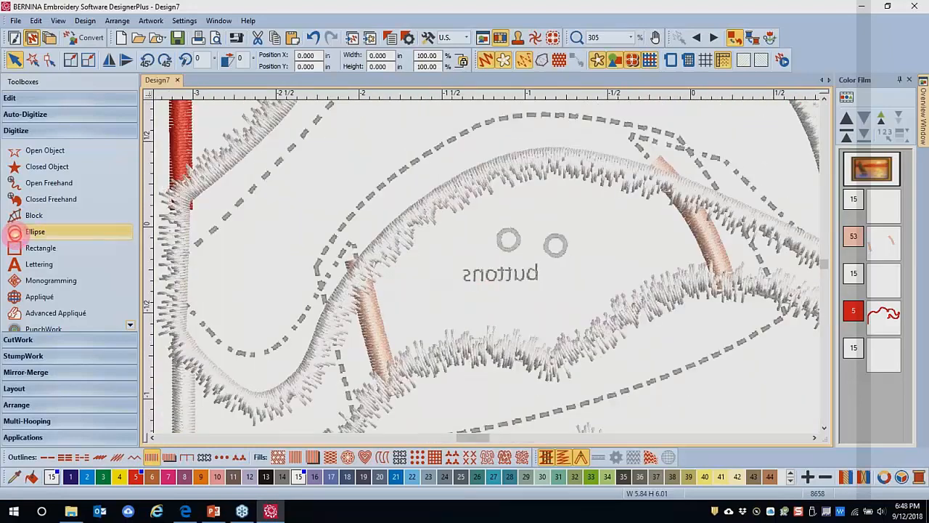
pyautogui.click(268, 481)
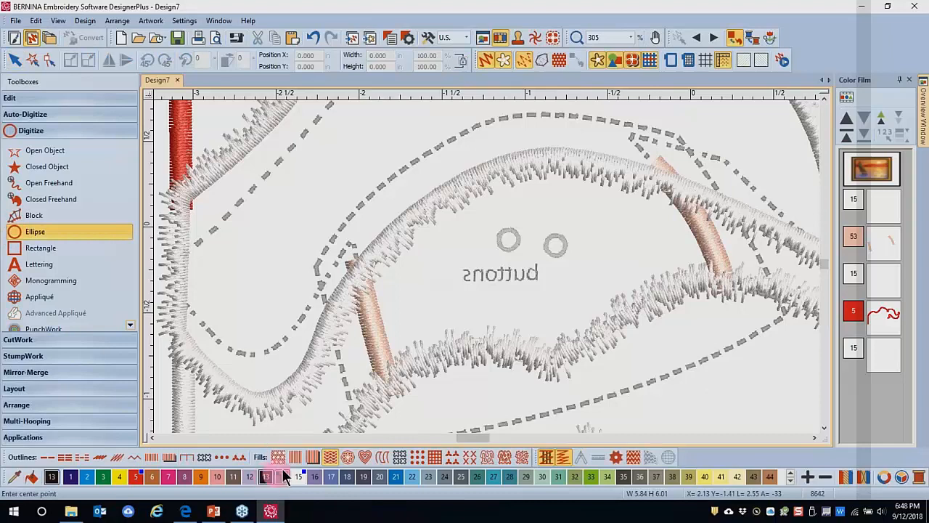
pyautogui.click(295, 457)
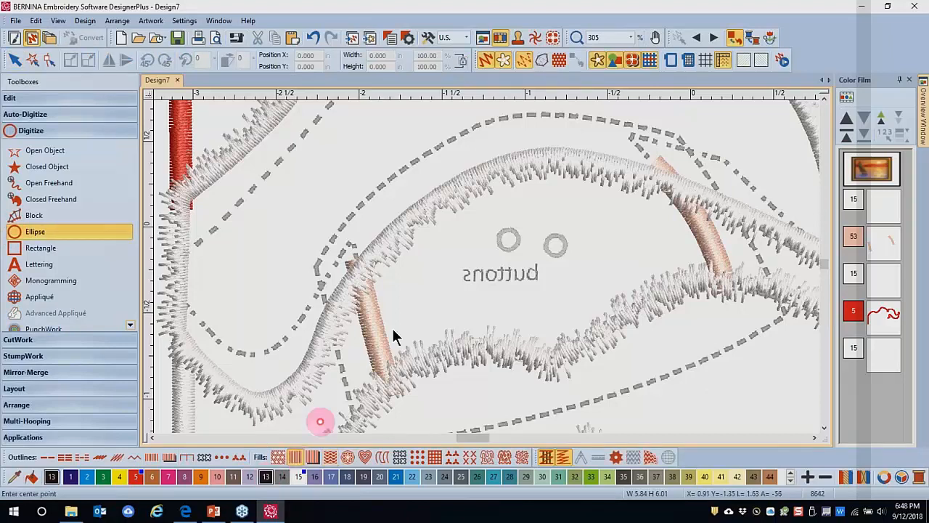
pyautogui.click(509, 238)
pyautogui.click(517, 250)
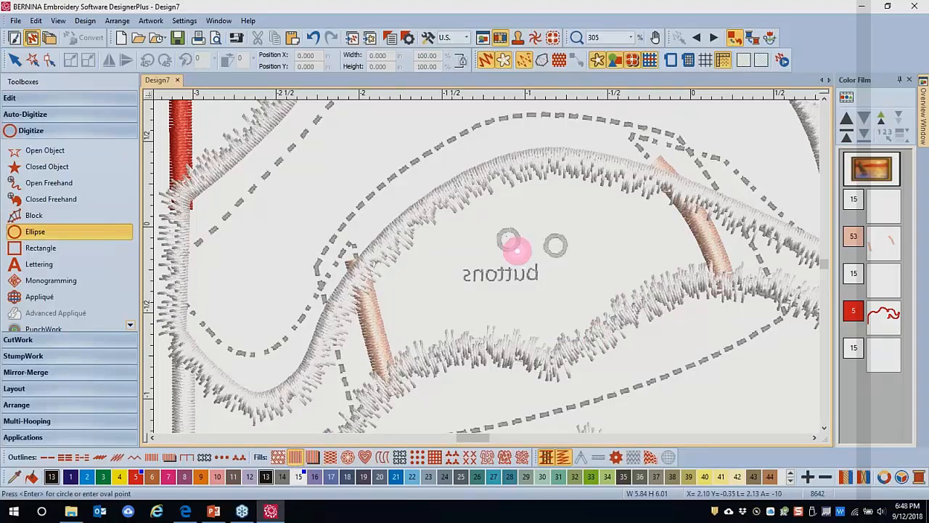
pyautogui.press('Return')
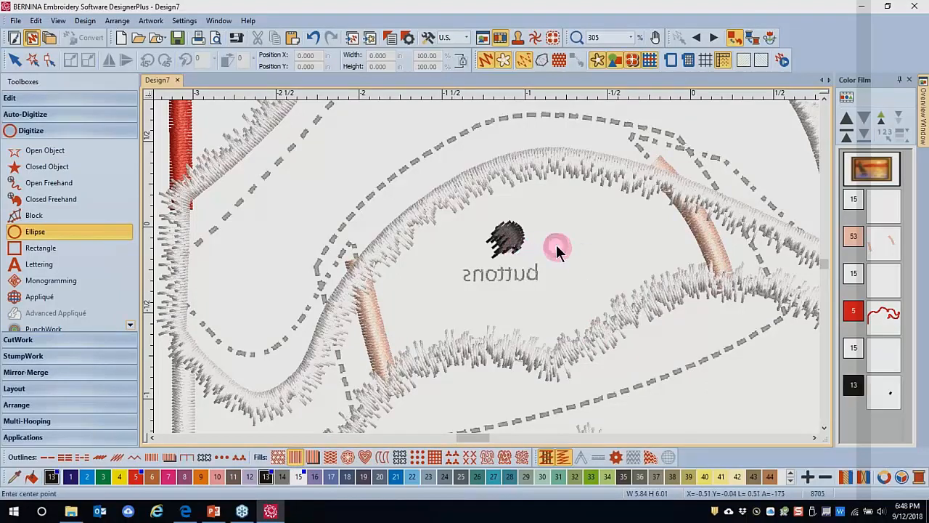
pyautogui.click(556, 246)
pyautogui.click(562, 256)
pyautogui.press('Return')
pyautogui.press('Escape')
# Step: Turn off the textured edge effect on both eye circles
pyautogui.click(557, 256)
pyautogui.click(393, 39)
pyautogui.click(133, 360)
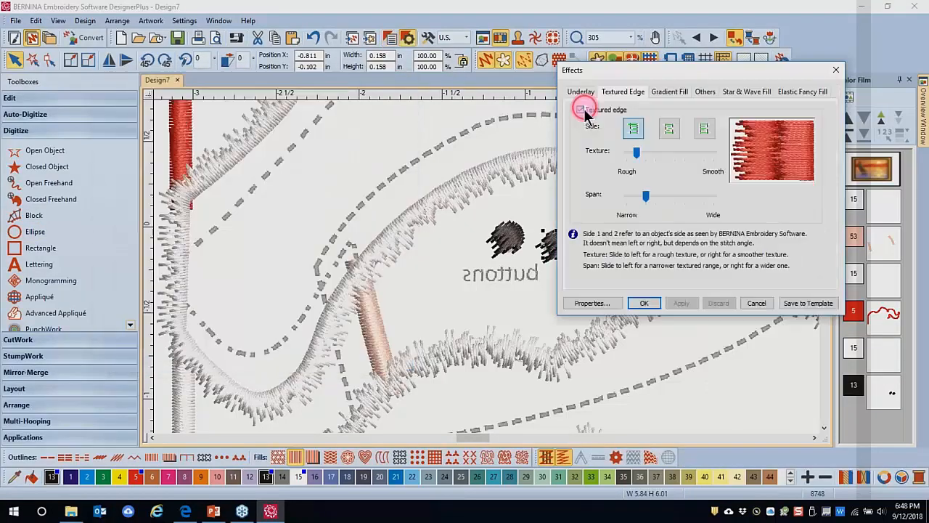
pyautogui.click(682, 303)
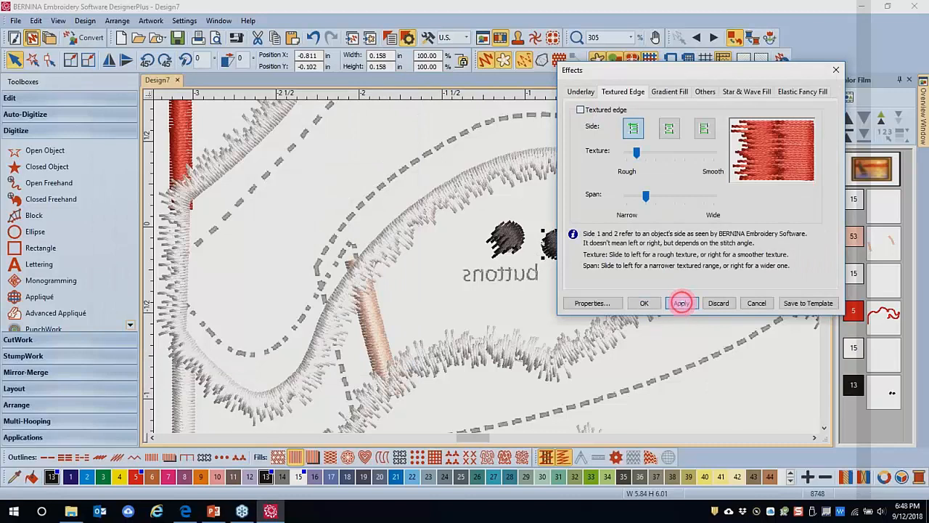
pyautogui.click(592, 110)
pyautogui.click(675, 303)
pyautogui.click(648, 304)
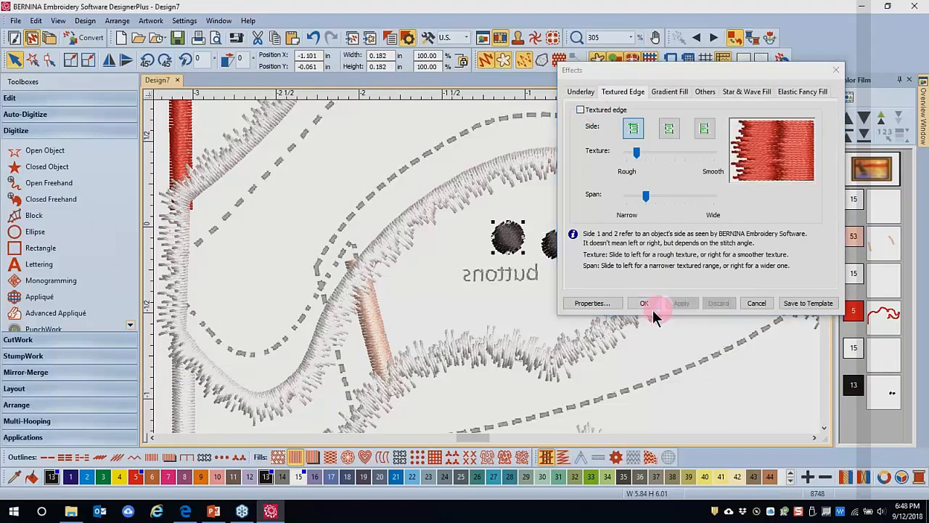
pyautogui.click(726, 261)
# Step: Hide the background pattern picture and select all of the design except the color 13 eyes
pyautogui.scroll(-4, 392, 271)
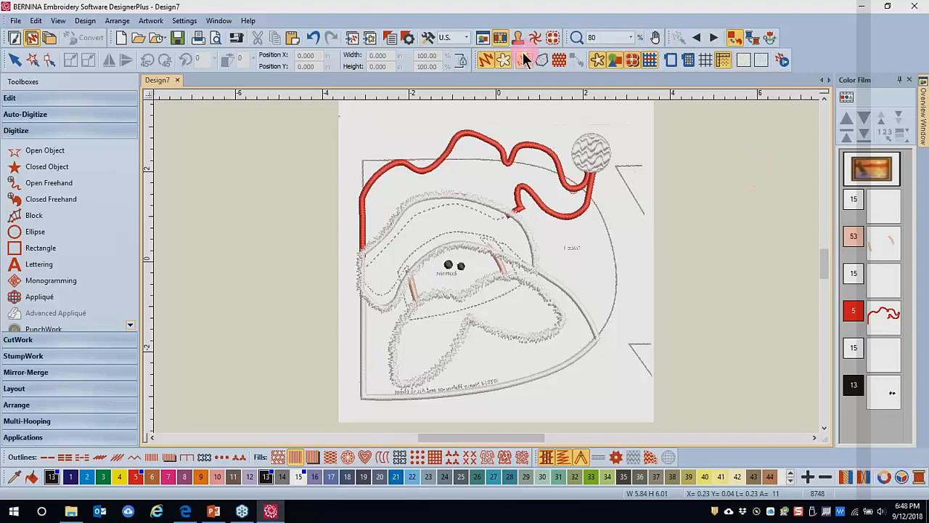
pyautogui.click(597, 63)
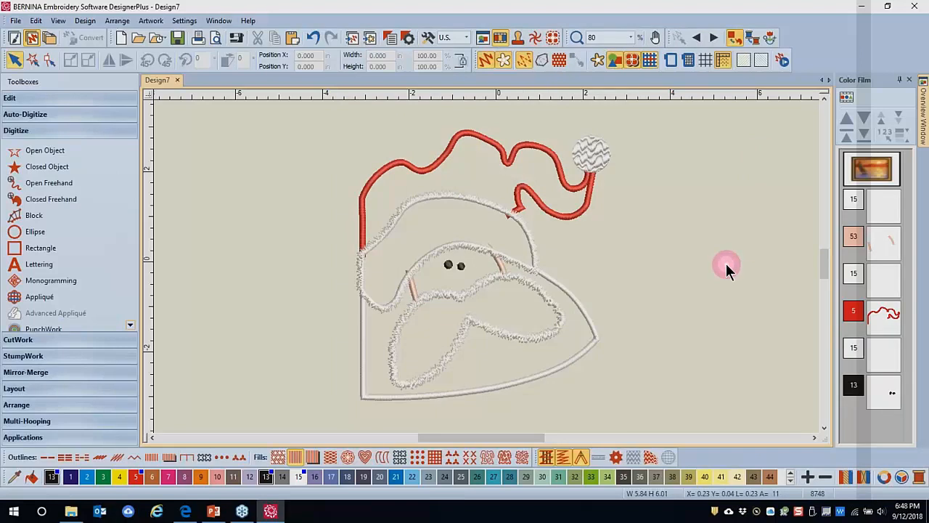
pyautogui.hotkey('ctrl', 'a')
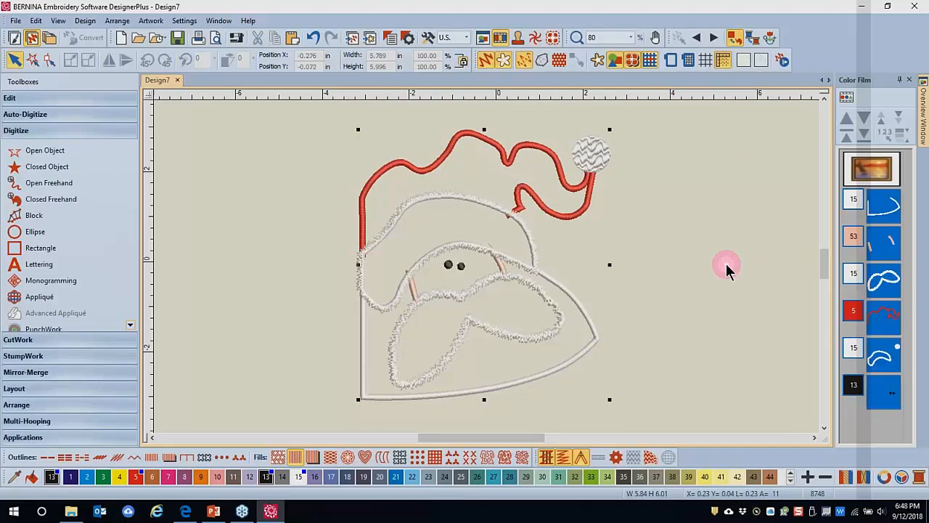
pyautogui.keyDown('ctrl'); pyautogui.click(884, 399); pyautogui.keyUp('ctrl')
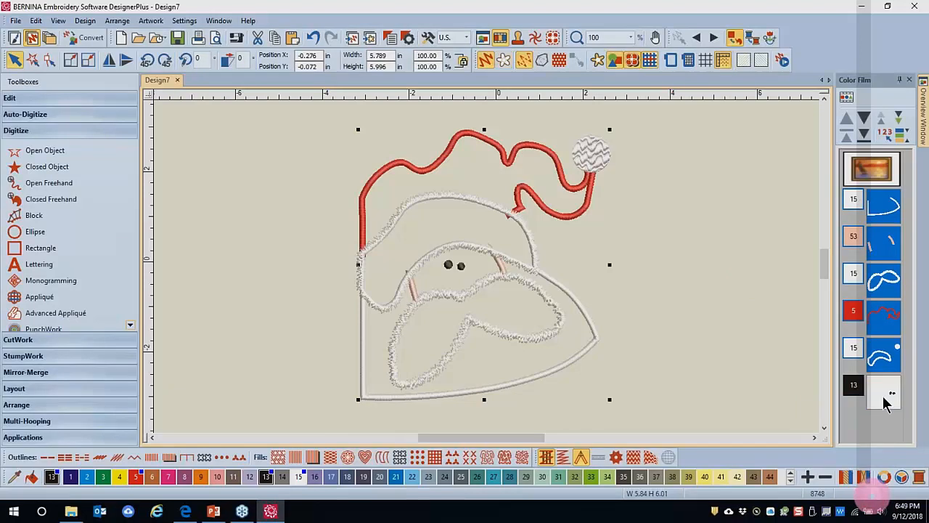
# Step: Start Advanced Appliqué on the selection and fill the face patch with a peach Apple Butter fabric
pyautogui.click(41, 316)
pyautogui.click(193, 215)
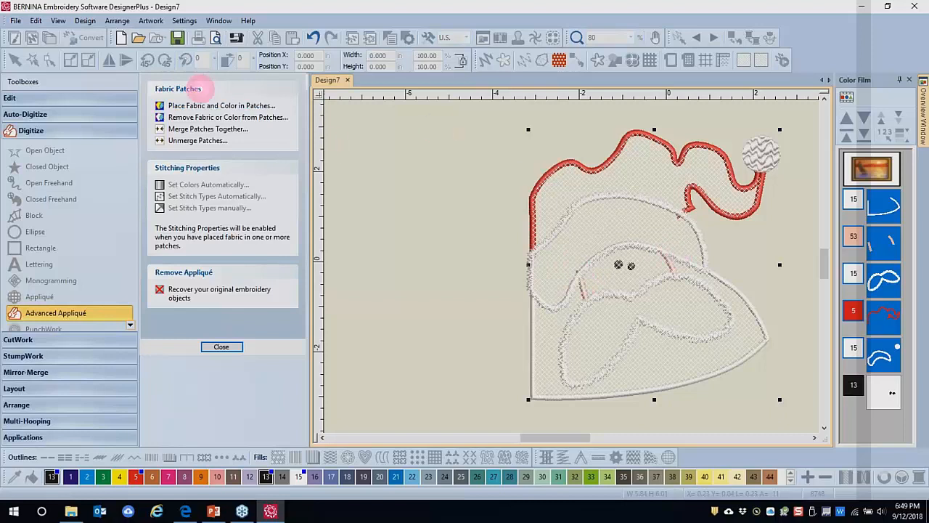
pyautogui.click(192, 106)
pyautogui.click(258, 212)
pyautogui.click(637, 283)
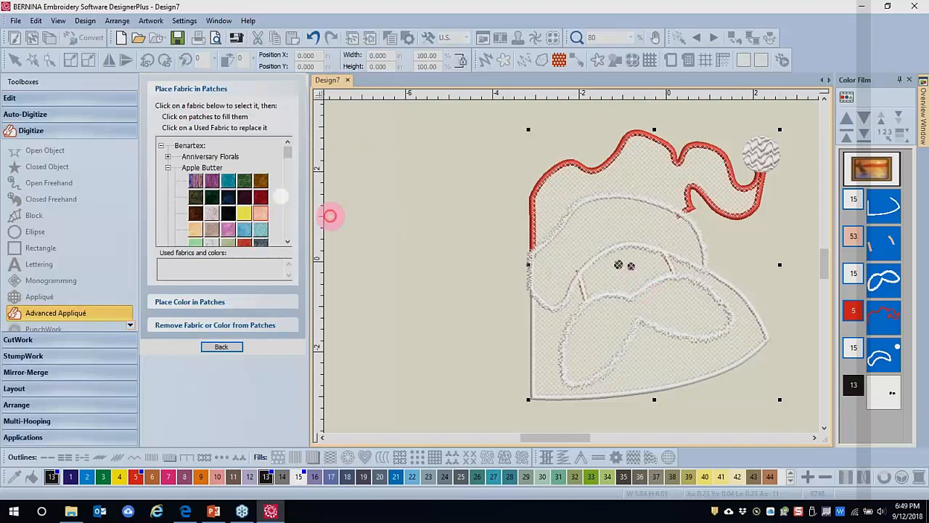
# Step: Fill the beard patch with the light gray Apple Butter fabric
pyautogui.moveTo(288, 161); pyautogui.dragTo(291, 177)
pyautogui.click(211, 145)
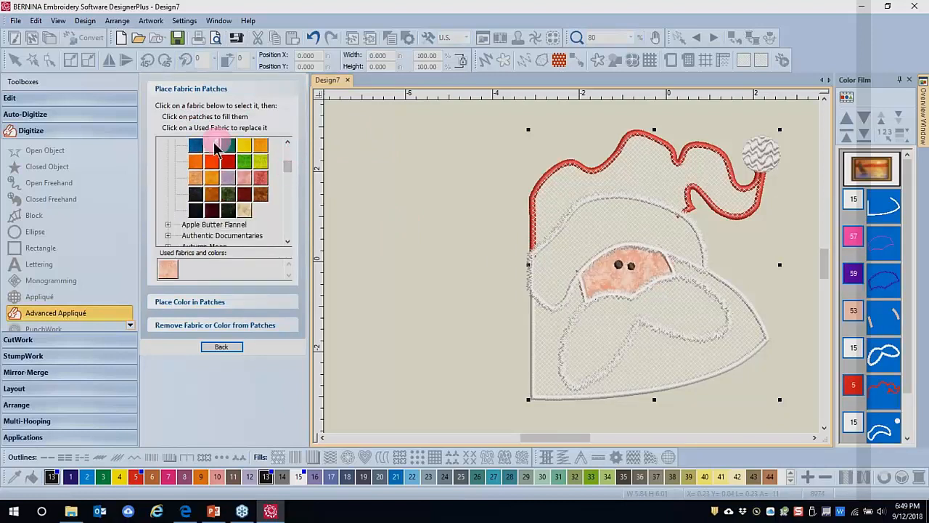
pyautogui.click(668, 358)
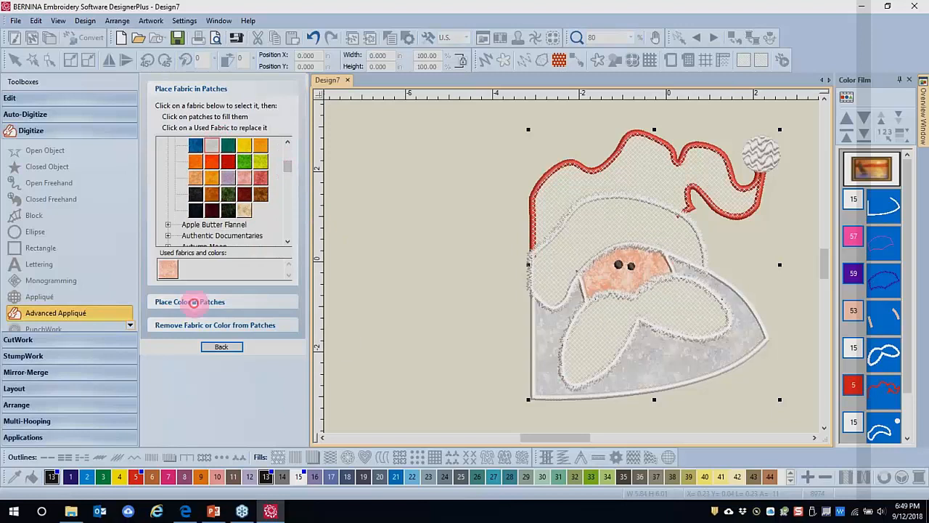
# Step: Fill the hat patch with a red and black plaid fabric from Benartex Classics
pyautogui.click(287, 244)
pyautogui.click(287, 244)
pyautogui.click(288, 244)
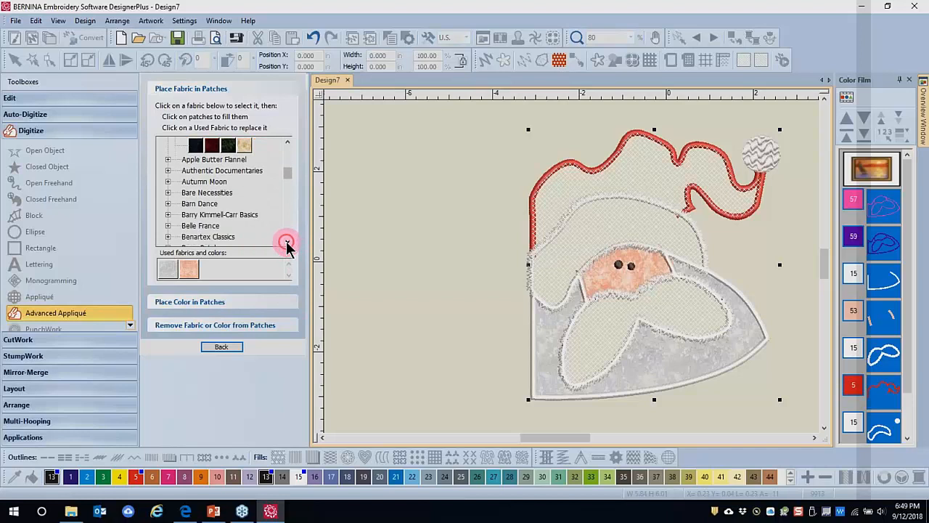
pyautogui.click(168, 219)
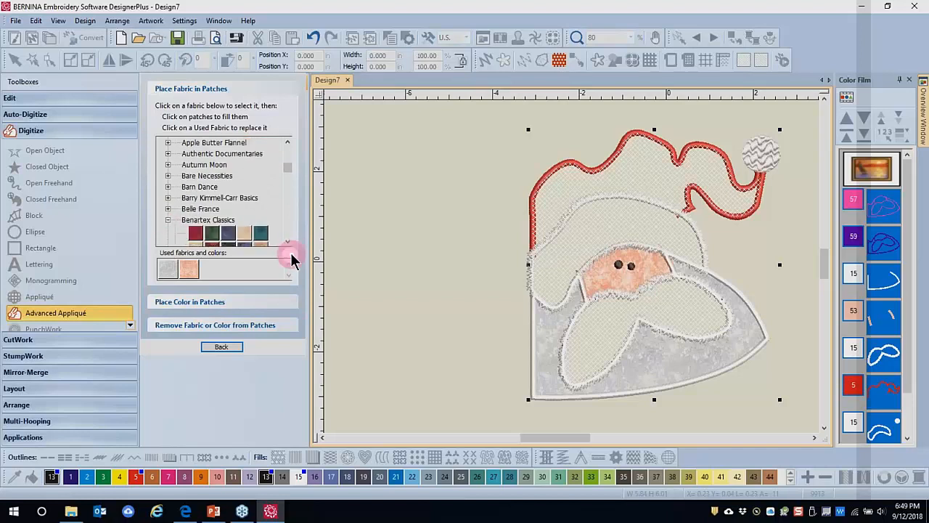
pyautogui.click(288, 243)
pyautogui.click(288, 242)
pyautogui.click(287, 243)
pyautogui.click(288, 242)
pyautogui.click(288, 243)
pyautogui.click(244, 226)
pyautogui.click(618, 228)
pyautogui.click(638, 177)
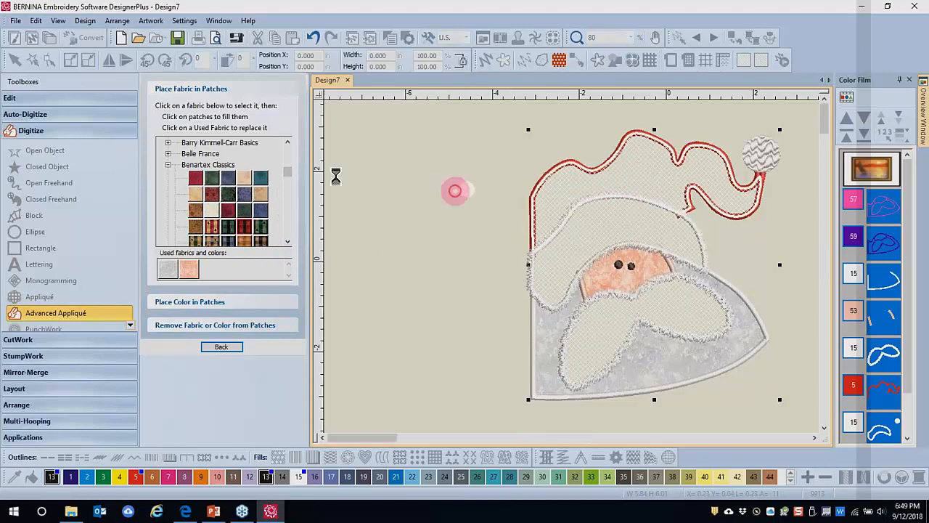
# Step: Fill the hat brim patch with a tan floral print fabric
pyautogui.click(287, 242)
pyautogui.click(287, 243)
pyautogui.click(287, 243)
pyautogui.click(288, 243)
pyautogui.click(245, 218)
pyautogui.click(656, 240)
pyautogui.click(359, 199)
pyautogui.click(289, 242)
pyautogui.click(289, 242)
pyautogui.click(289, 243)
pyautogui.click(289, 243)
pyautogui.click(319, 187)
pyautogui.click(602, 234)
# Step: Fill the mustache patch with a cream print fabric and close Advanced Appliqué
pyautogui.click(288, 244)
pyautogui.click(289, 244)
pyautogui.click(289, 244)
pyautogui.click(288, 244)
pyautogui.click(289, 244)
pyautogui.click(289, 244)
pyautogui.click(287, 242)
pyautogui.click(244, 225)
pyautogui.click(587, 347)
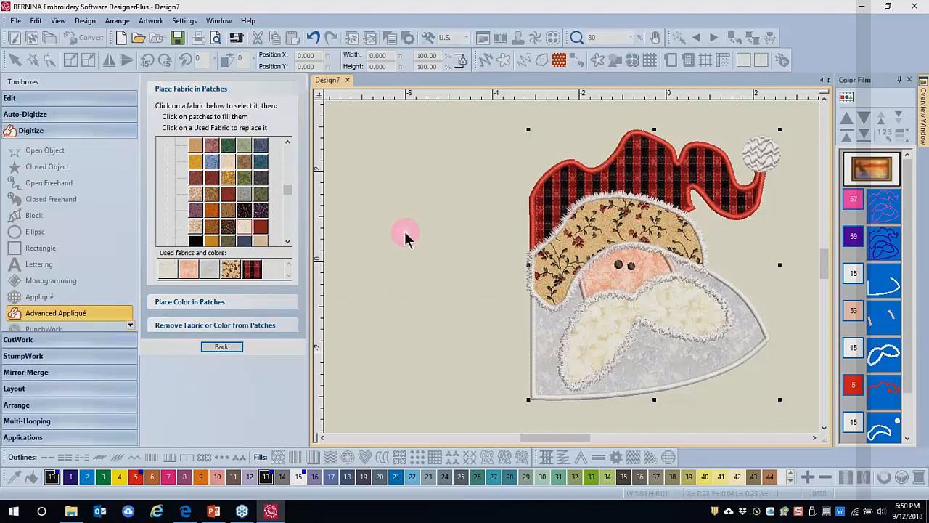
pyautogui.click(222, 347)
pyautogui.click(220, 349)
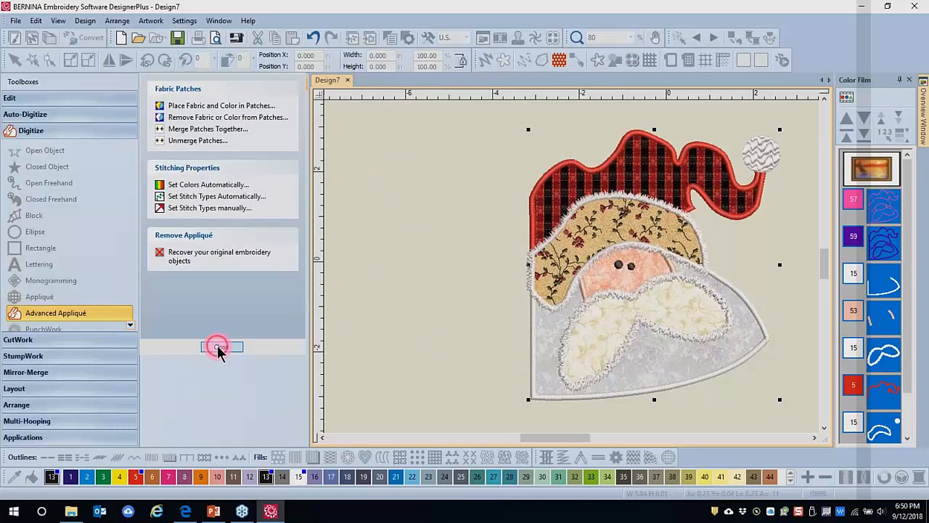
# Step: Deselect the design and hide the appliqué fabrics
pyautogui.click(874, 248)
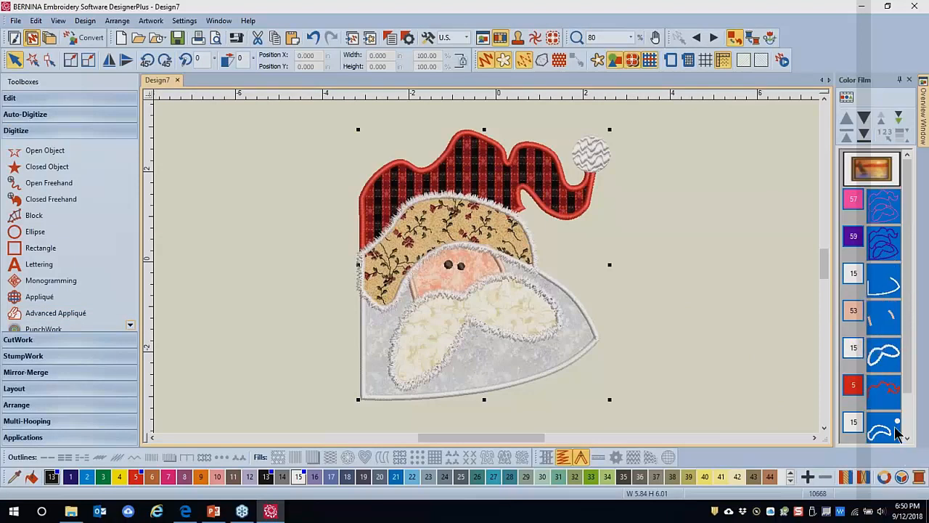
pyautogui.click(727, 165)
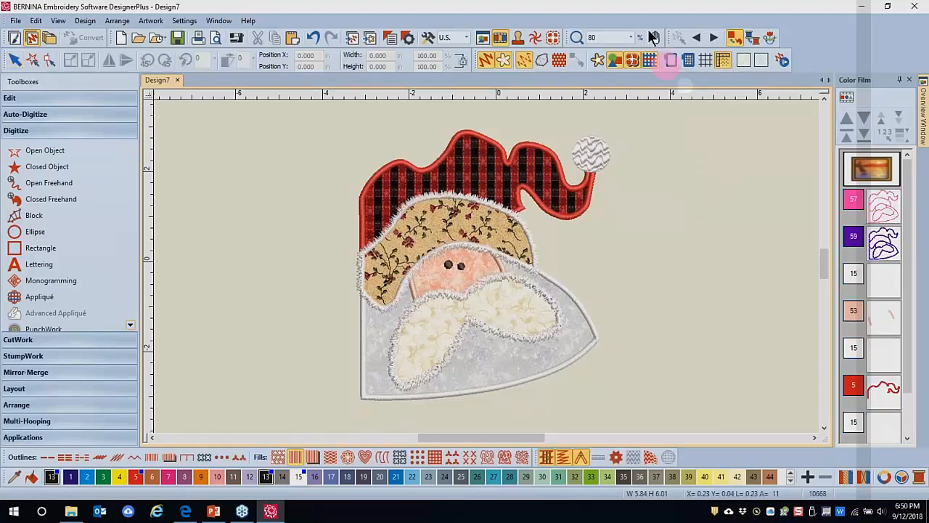
pyautogui.click(650, 60)
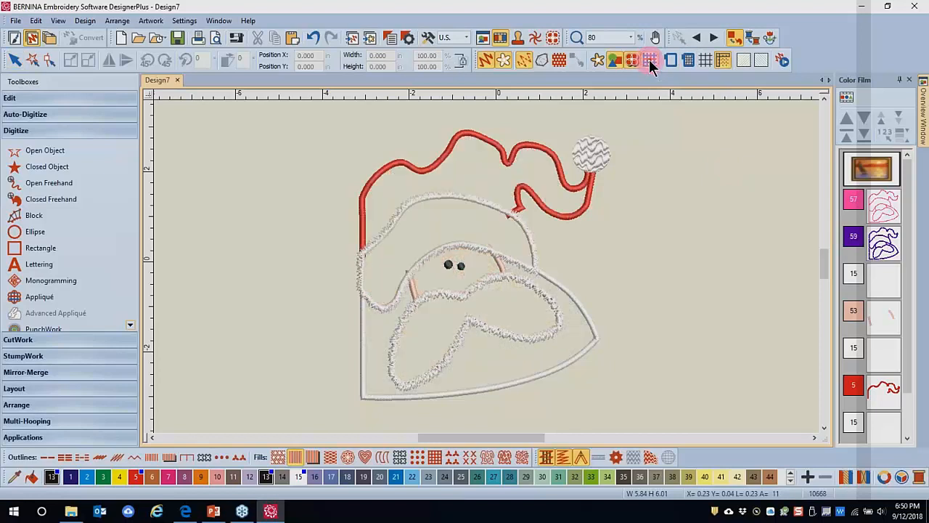
# Step: Play the stitch-out simulation of the Santa design and raise its speed to 25920 s/m
pyautogui.click(783, 63)
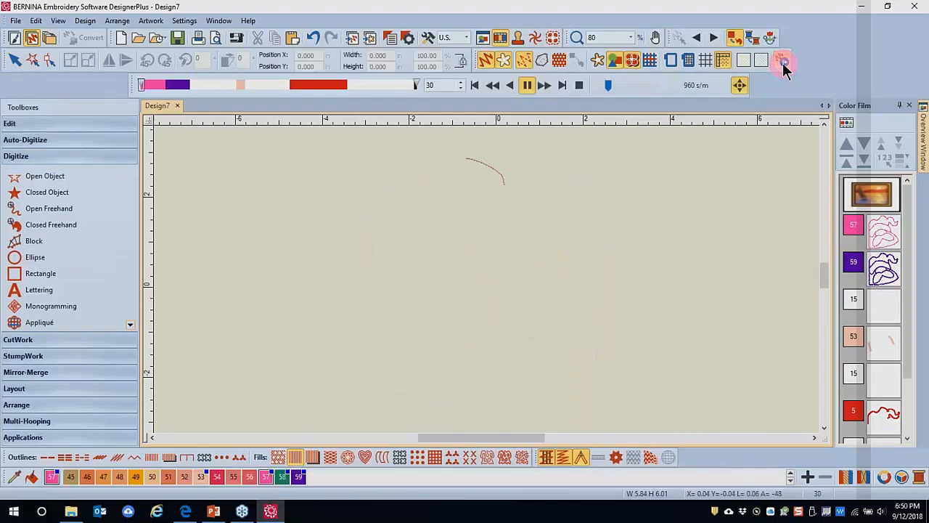
pyautogui.moveTo(609, 88); pyautogui.dragTo(627, 96)
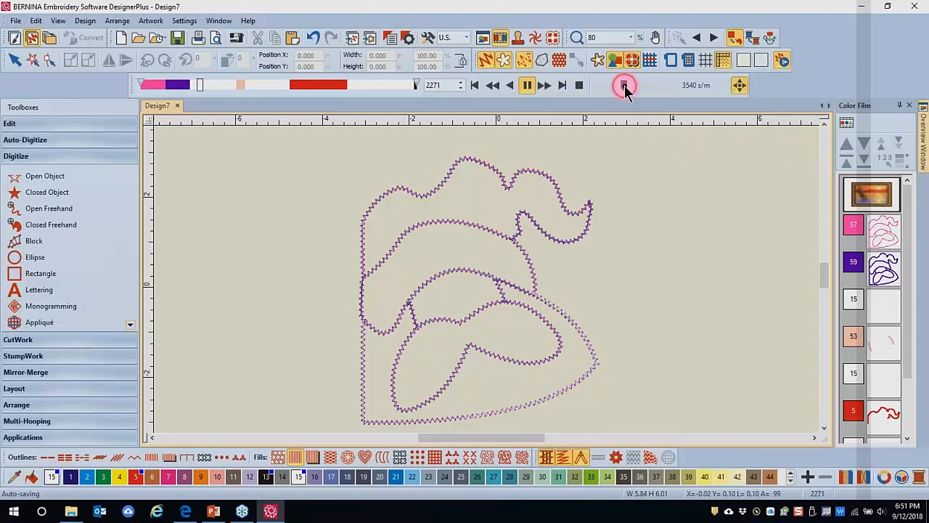
pyautogui.moveTo(632, 87); pyautogui.dragTo(638, 87)
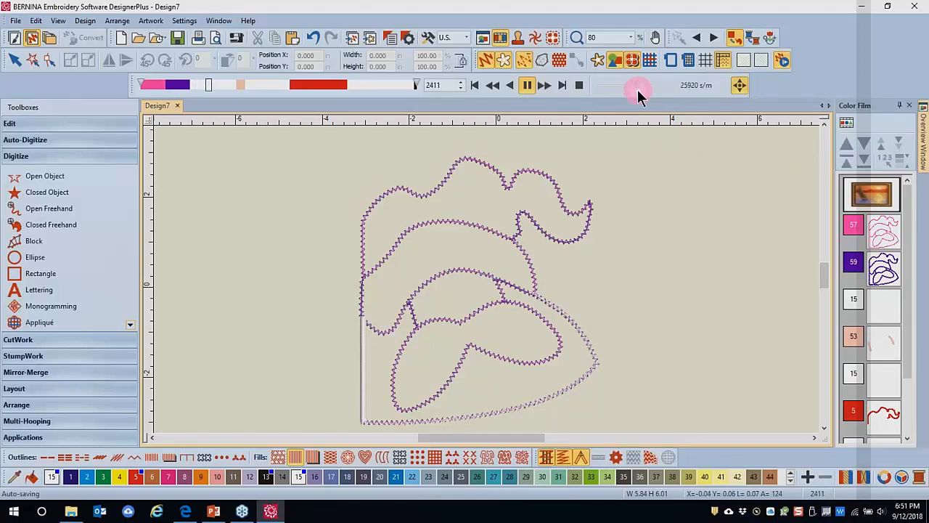